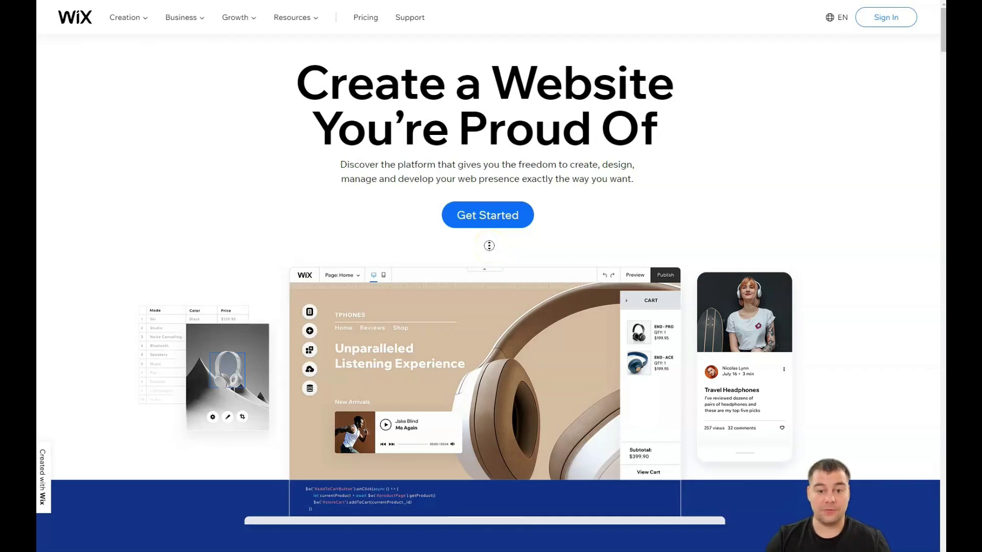
scroll(488, 251, down, 3)
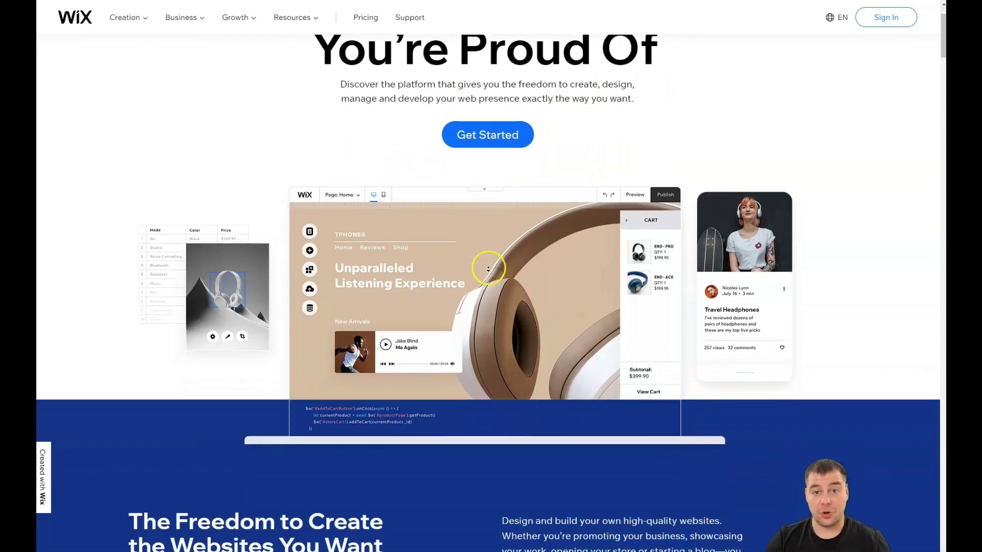
scroll(488, 272, down, 1)
scroll(487, 272, down, 1)
scroll(488, 272, down, 1)
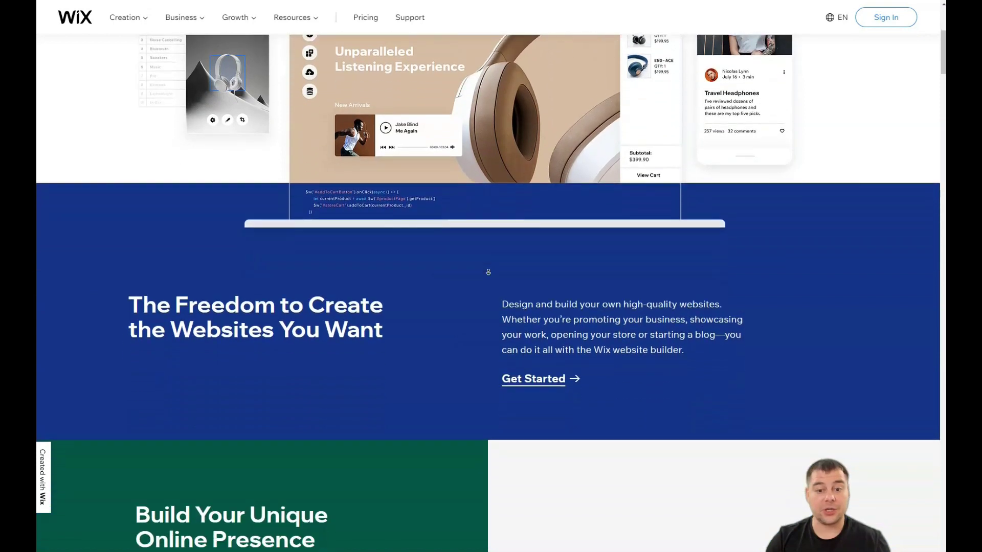
scroll(488, 272, down, 1)
scroll(488, 272, down, 1)
scroll(487, 272, down, 1)
scroll(487, 272, down, 1)
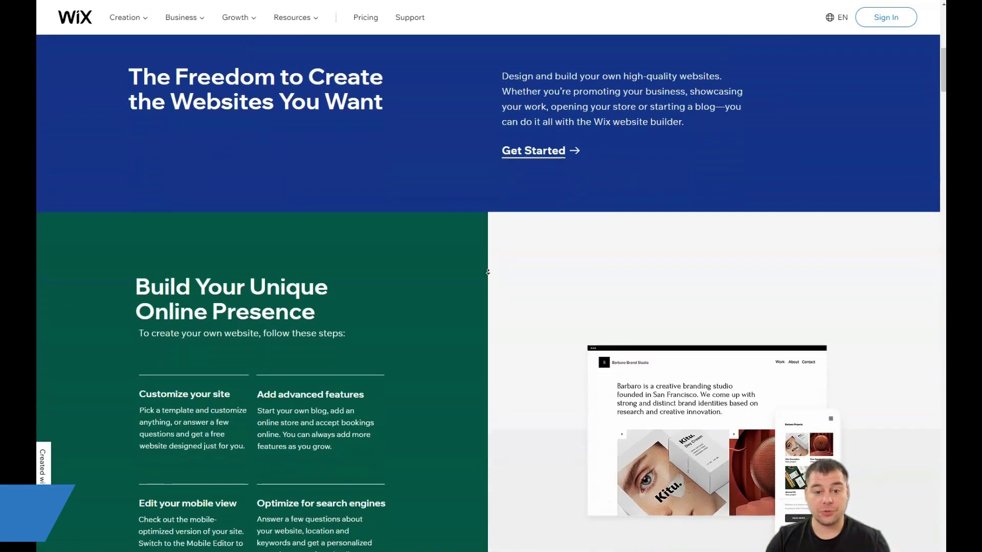
scroll(487, 271, down, 1)
scroll(488, 271, down, 1)
scroll(487, 271, down, 1)
scroll(487, 272, down, 1)
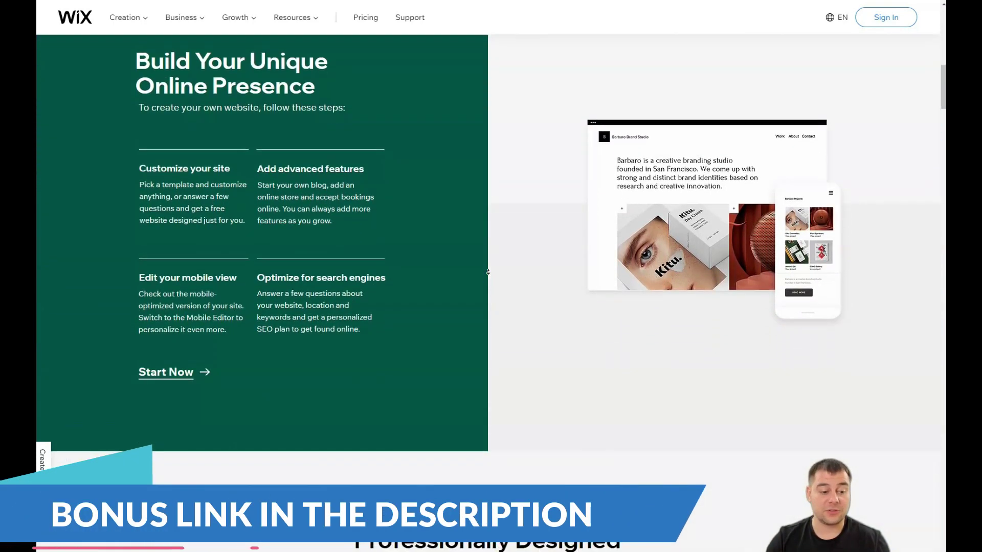
scroll(486, 272, down, 1)
scroll(488, 272, down, 1)
scroll(487, 271, down, 1)
scroll(487, 272, down, 1)
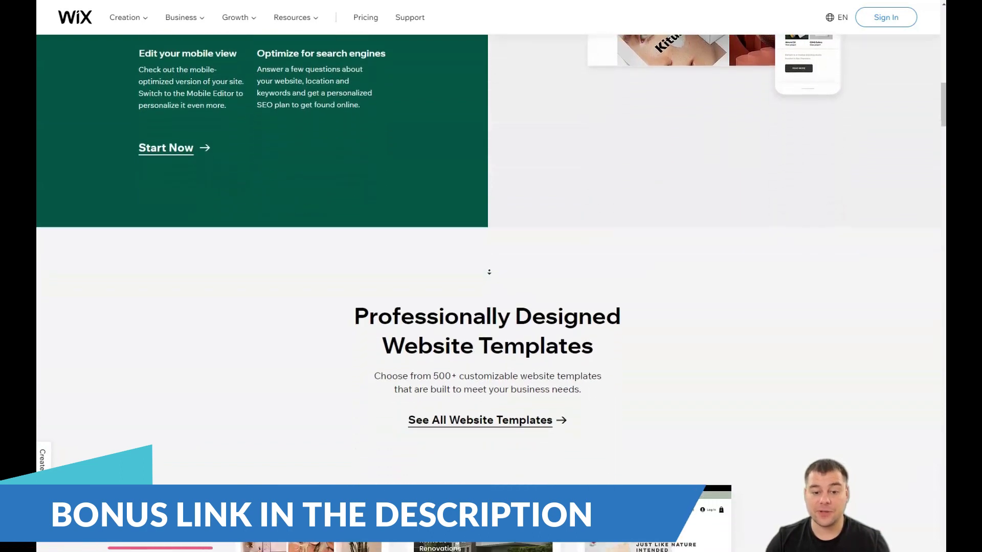
scroll(487, 271, down, 1)
scroll(488, 271, down, 1)
scroll(488, 271, down, 1)
scroll(488, 272, down, 1)
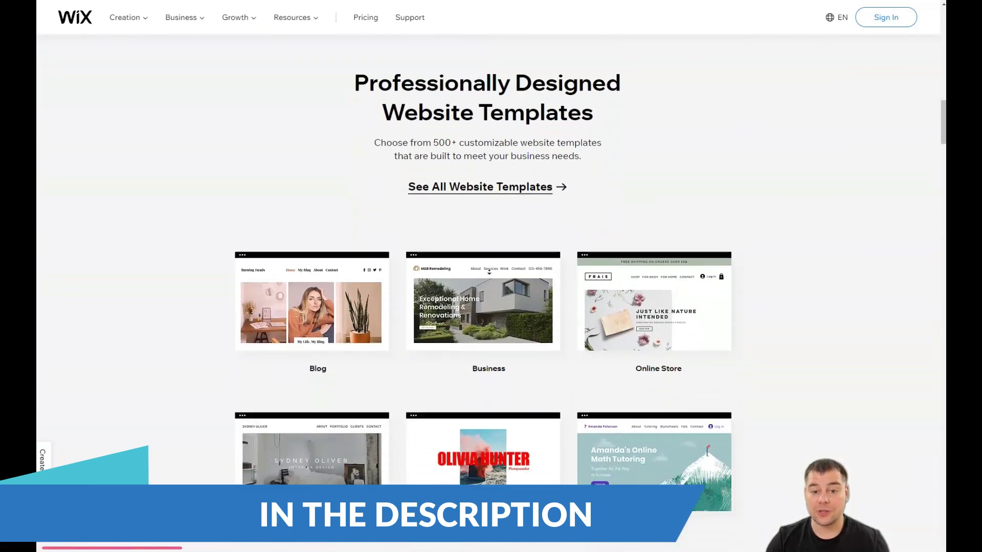
scroll(488, 272, down, 1)
scroll(489, 271, down, 1)
scroll(489, 271, down, 1)
scroll(489, 271, down, 1)
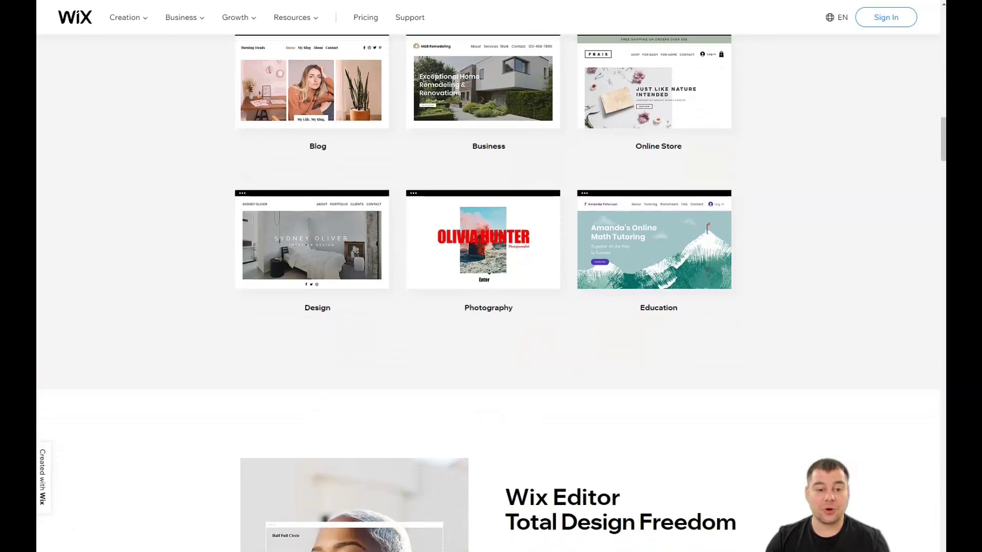
scroll(488, 271, down, 1)
scroll(489, 271, down, 1)
scroll(488, 271, down, 1)
scroll(489, 273, down, 1)
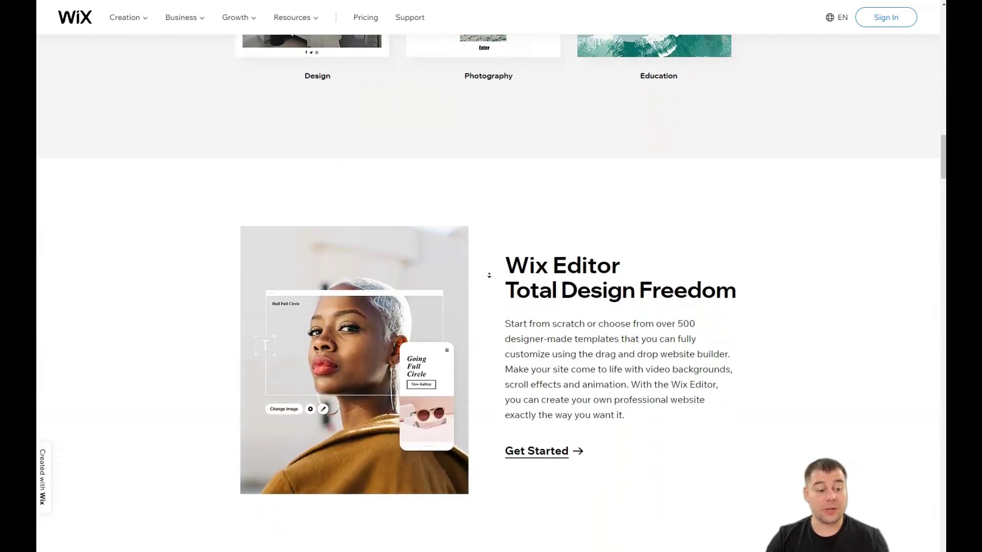
scroll(489, 275, down, 1)
scroll(489, 275, down, 1)
scroll(488, 274, down, 1)
scroll(489, 274, down, 1)
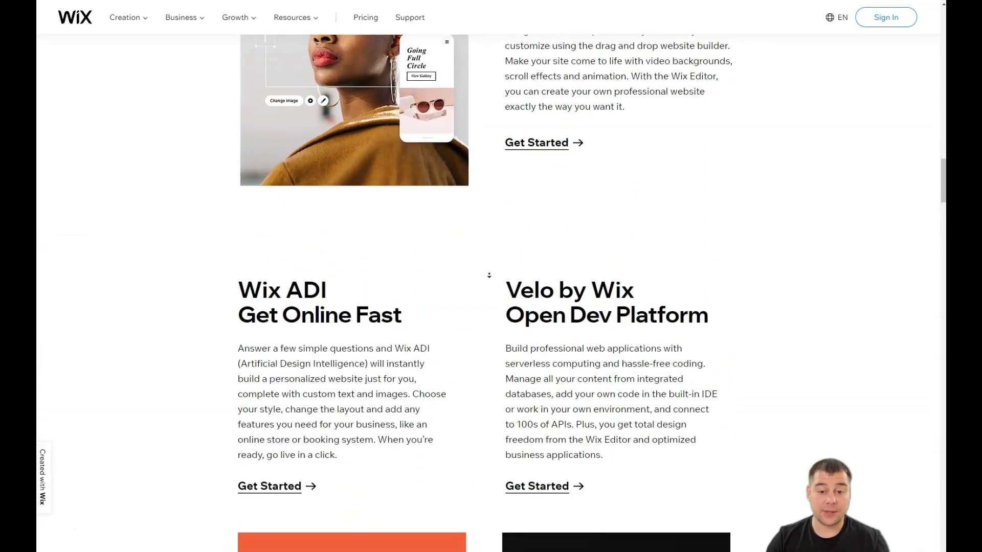
scroll(488, 274, down, 1)
scroll(488, 275, down, 1)
scroll(488, 275, down, 1)
scroll(489, 275, down, 1)
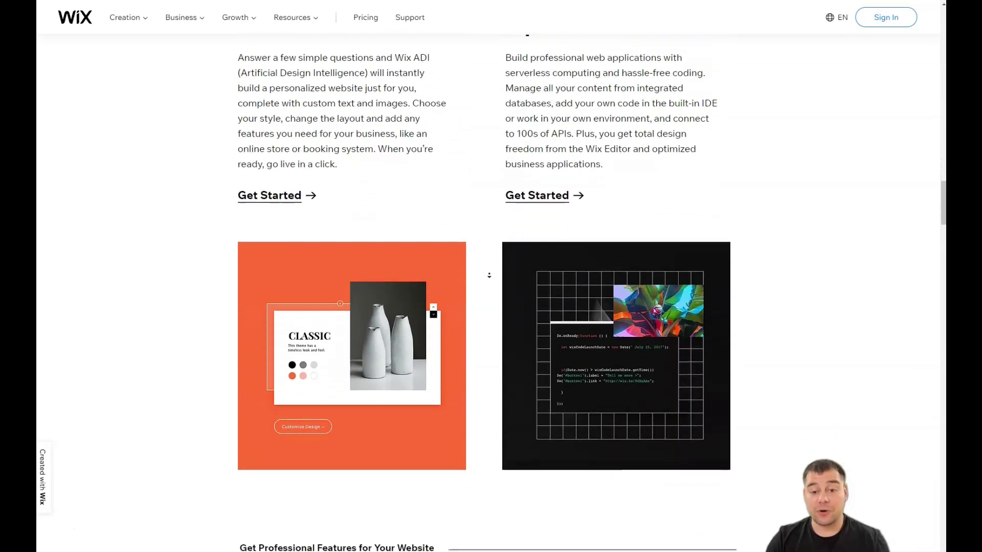
scroll(489, 275, down, 1)
scroll(488, 275, down, 1)
scroll(486, 274, down, 1)
scroll(485, 276, down, 1)
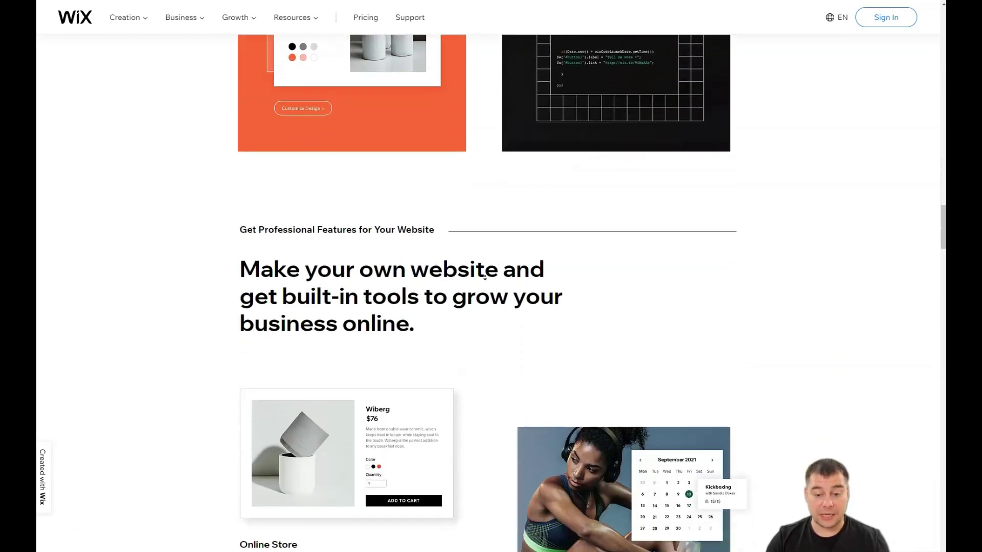
scroll(483, 279, down, 1)
scroll(485, 278, down, 1)
scroll(484, 278, down, 1)
scroll(484, 278, down, 1)
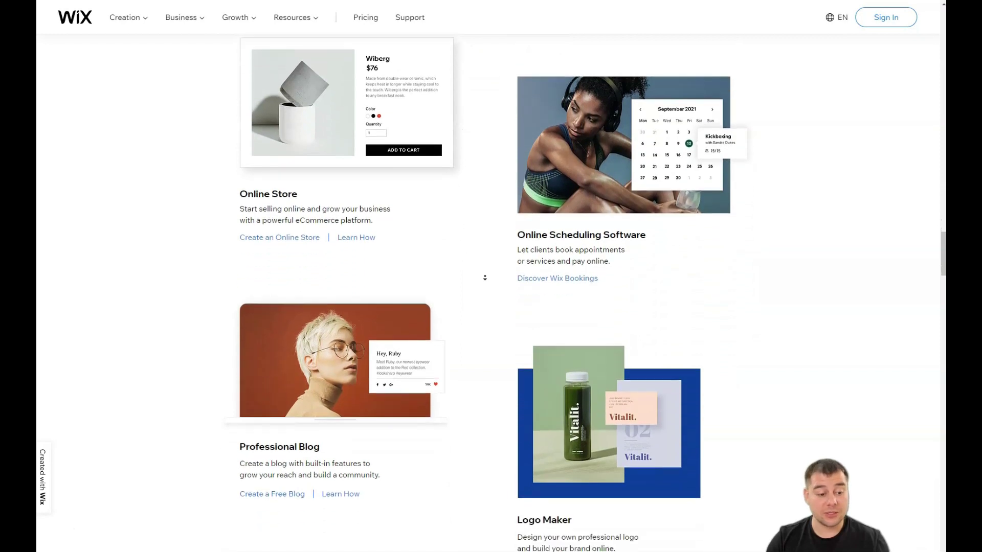
scroll(484, 278, down, 1)
scroll(484, 277, down, 1)
scroll(484, 277, down, 1)
scroll(483, 278, down, 1)
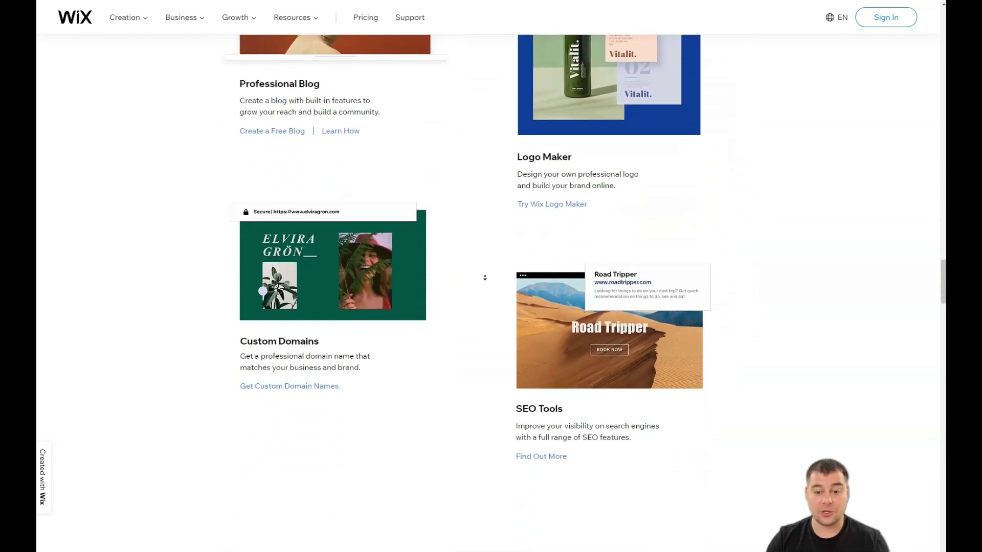
scroll(484, 278, down, 1)
scroll(484, 277, down, 1)
scroll(484, 278, down, 1)
scroll(484, 278, down, 1)
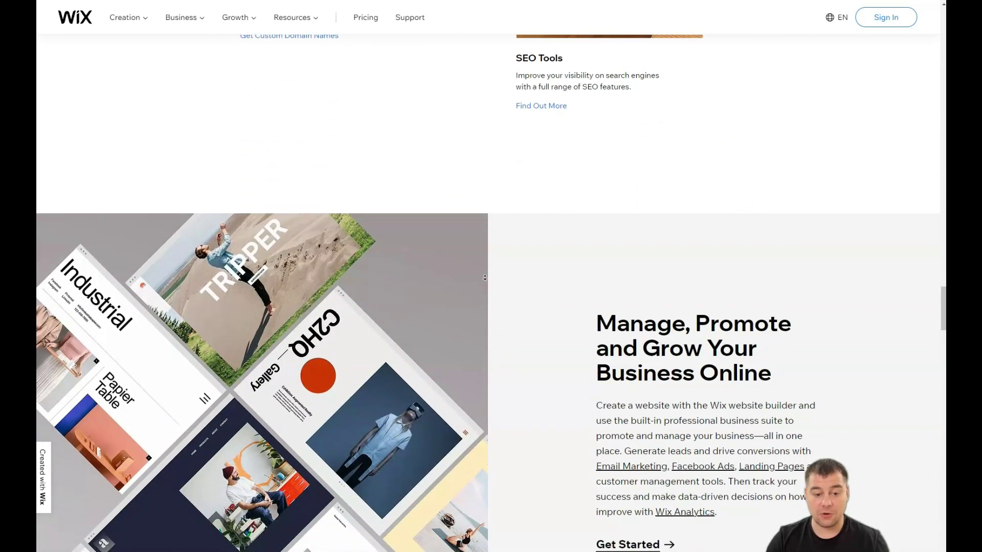
scroll(485, 278, down, 1)
scroll(484, 277, down, 1)
scroll(484, 277, down, 1)
scroll(484, 278, down, 1)
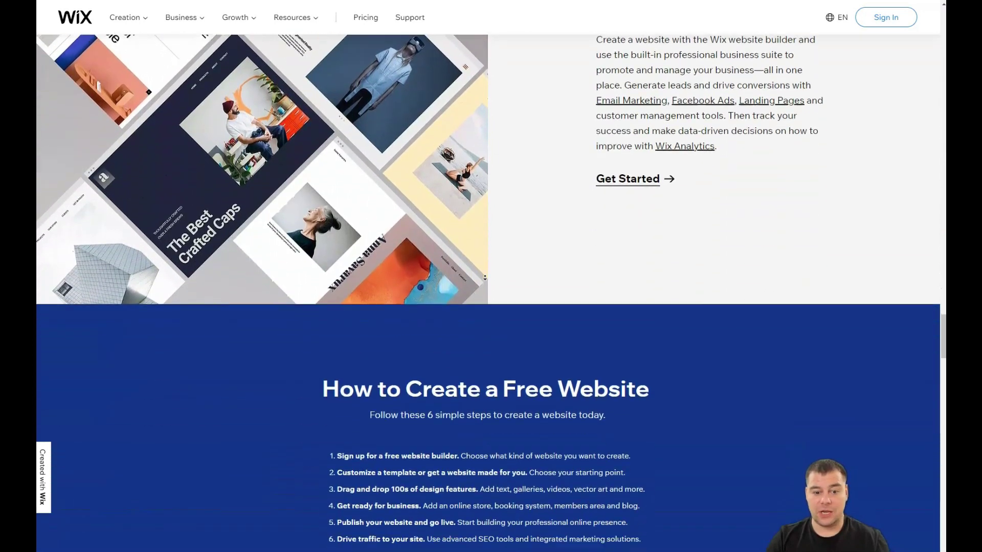
scroll(484, 278, down, 1)
scroll(484, 278, down, 1)
scroll(488, 258, down, 1)
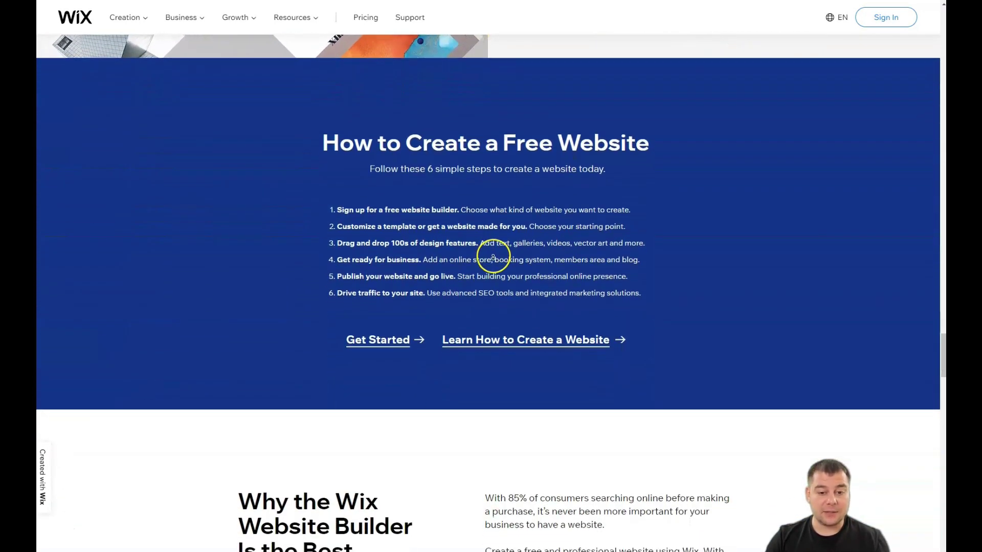
scroll(497, 223, up, 1)
scroll(498, 213, up, 1)
scroll(499, 213, up, 2)
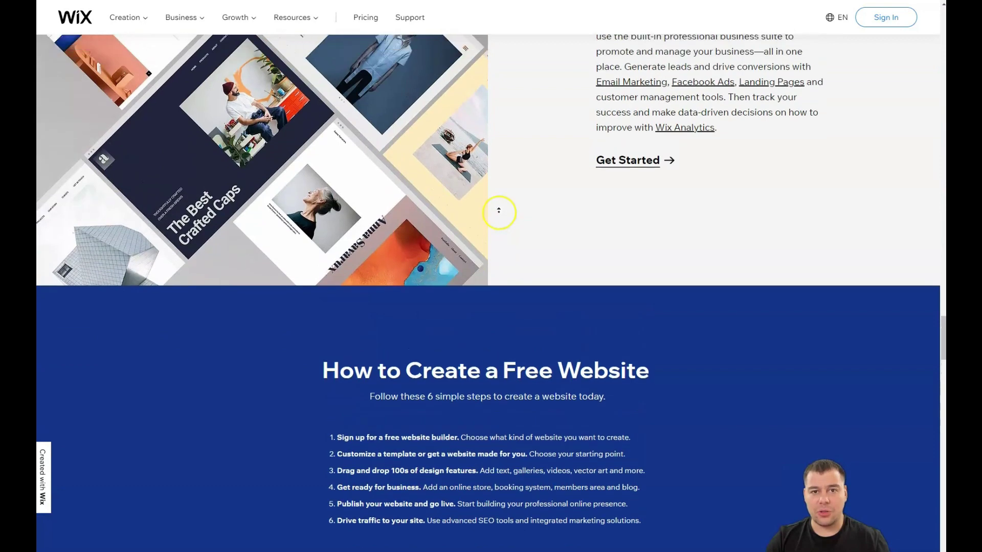
scroll(499, 211, up, 1)
scroll(499, 210, up, 2)
scroll(499, 210, up, 1)
scroll(499, 210, up, 2)
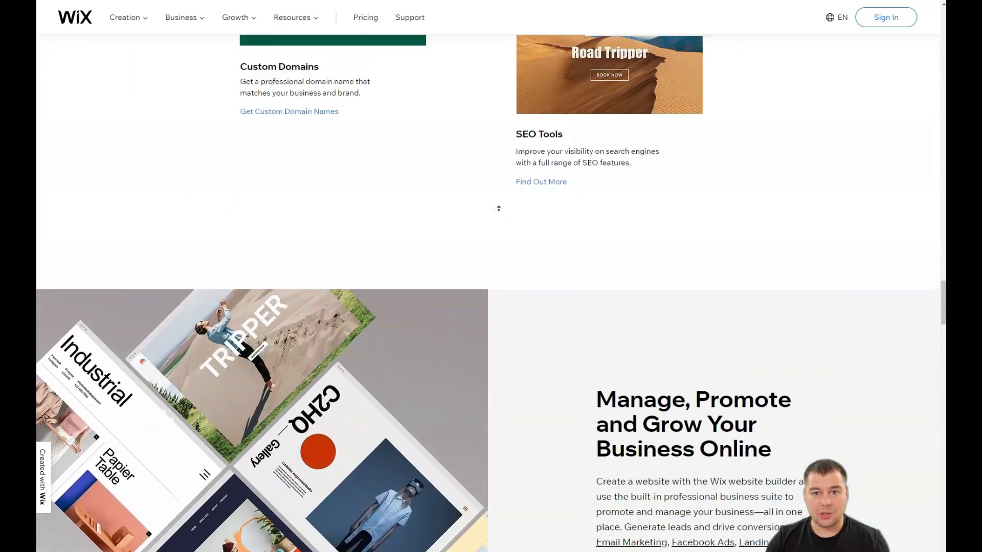
scroll(499, 207, up, 2)
scroll(499, 208, up, 2)
scroll(496, 207, up, 3)
scroll(495, 207, up, 4)
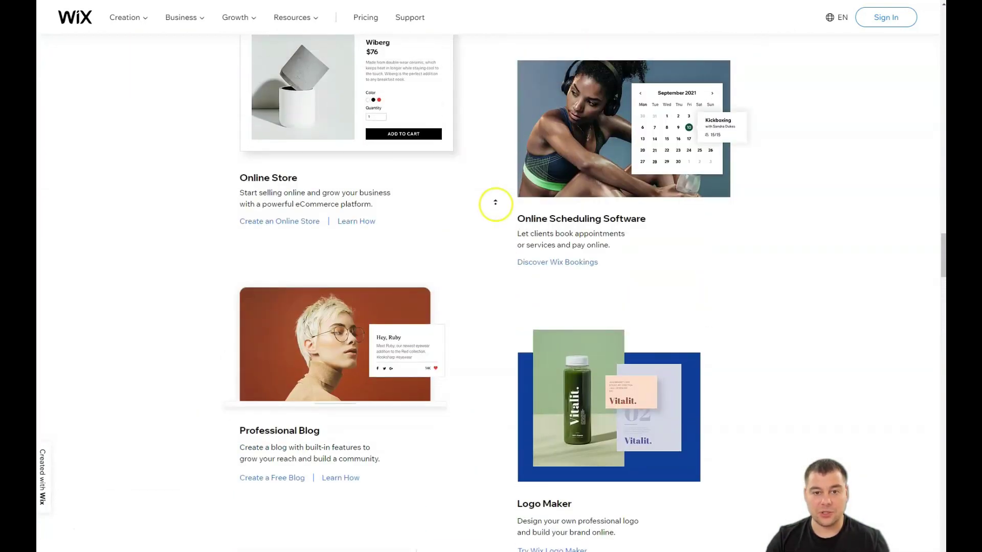
scroll(493, 207, up, 2)
scroll(493, 208, up, 2)
scroll(492, 207, up, 2)
scroll(491, 206, up, 2)
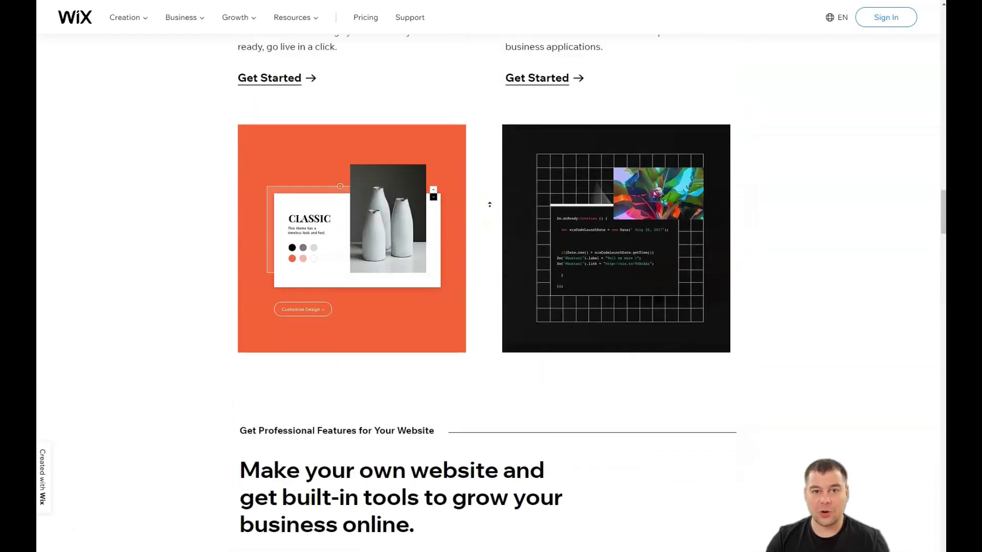
scroll(489, 204, up, 2)
scroll(489, 204, up, 2)
scroll(489, 204, up, 2)
scroll(489, 205, up, 3)
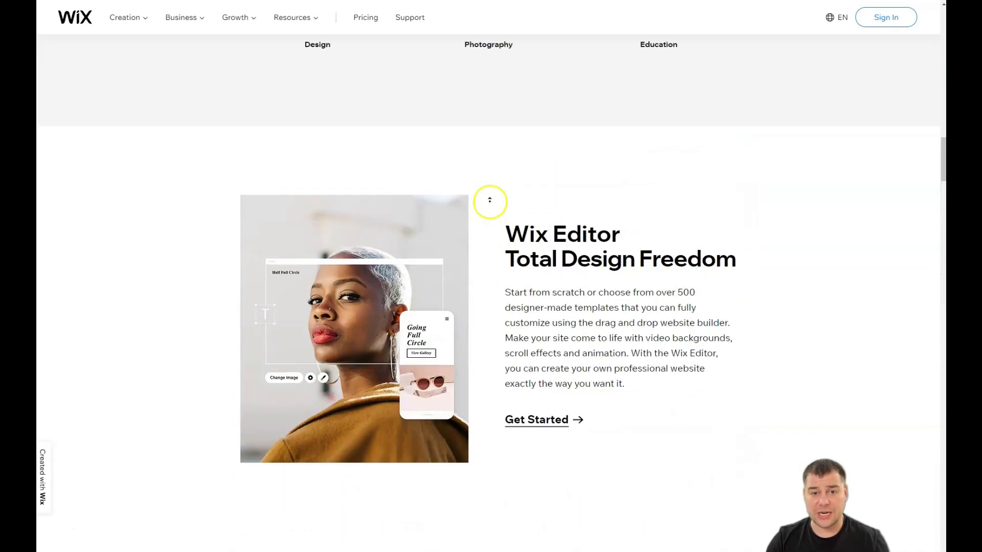
scroll(490, 205, up, 2)
scroll(489, 205, up, 2)
scroll(489, 206, up, 2)
scroll(490, 206, up, 2)
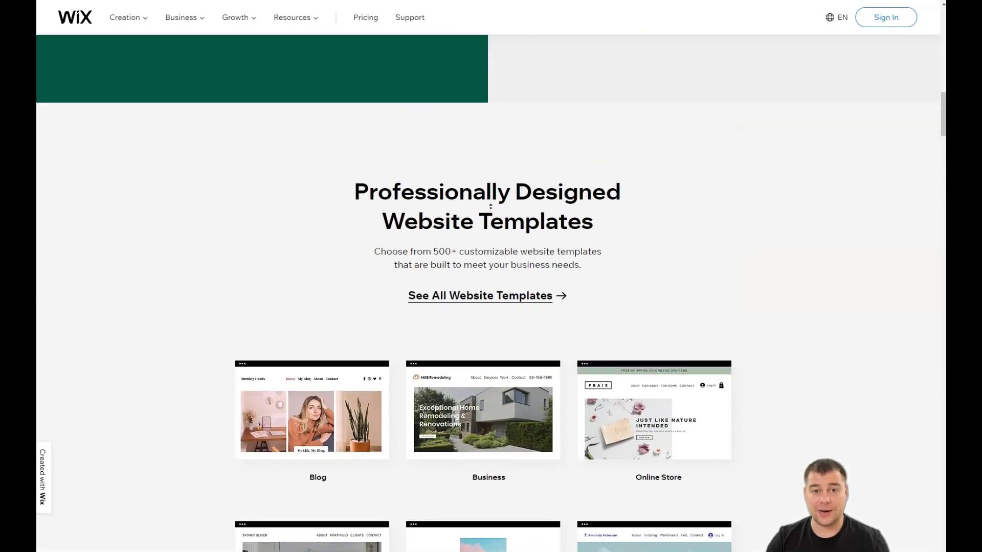
scroll(490, 207, up, 2)
scroll(490, 207, up, 2)
scroll(492, 204, up, 3)
scroll(491, 200, up, 3)
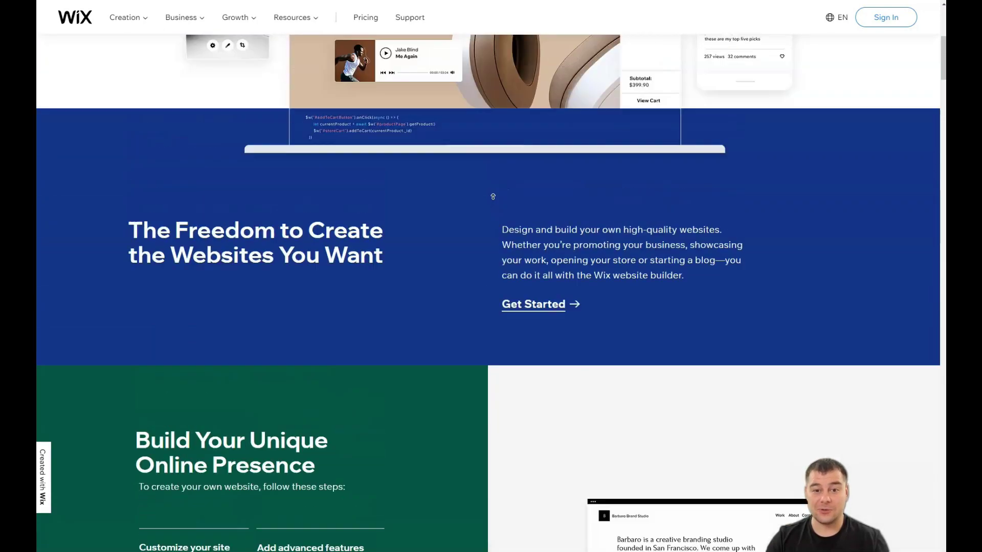
scroll(492, 197, up, 3)
scroll(493, 196, up, 2)
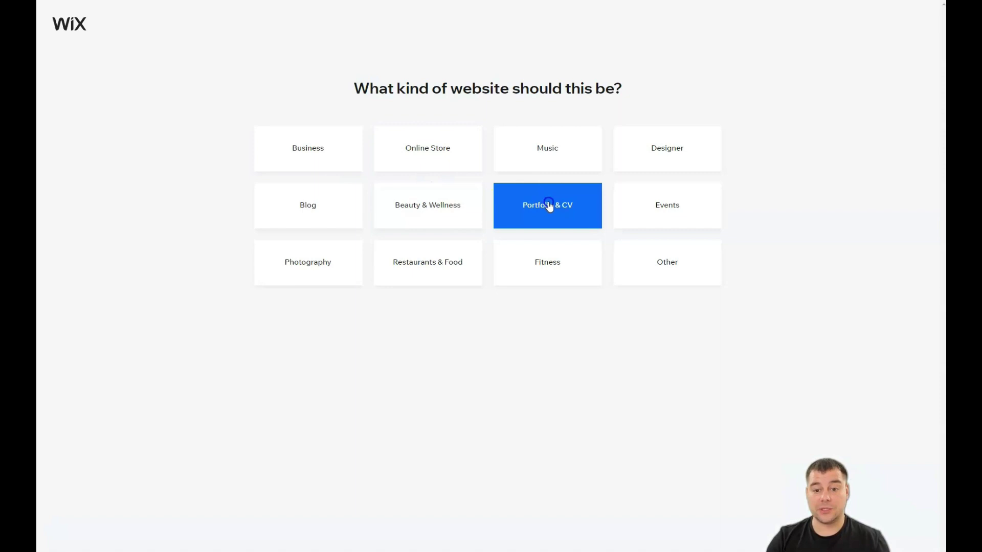
Pick Other as the type of website being created.
click(660, 271)
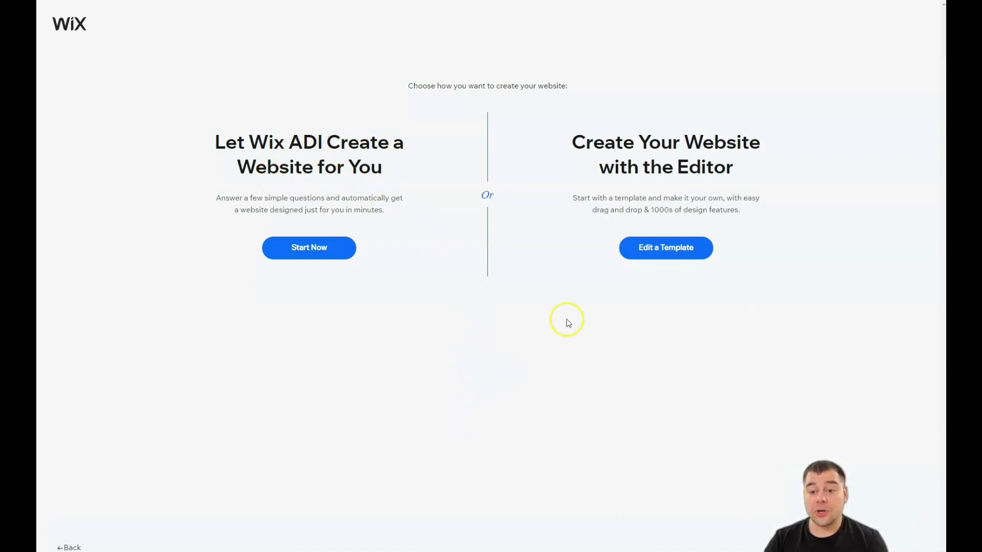
Choose Edit a Template to build the site in the Wix Editor.
click(658, 255)
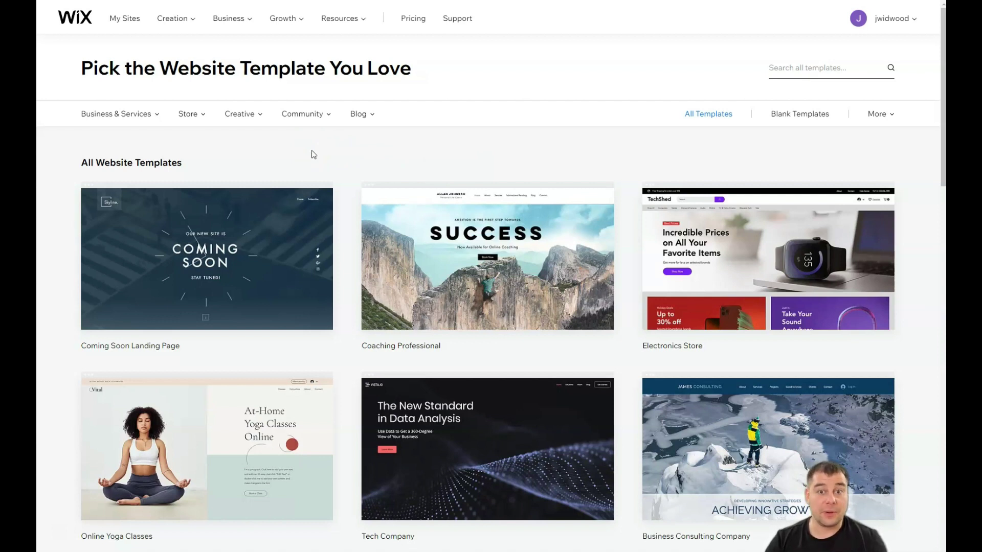
Show Business & Services templates and page through to pages 9, 10 and 11.
click(134, 114)
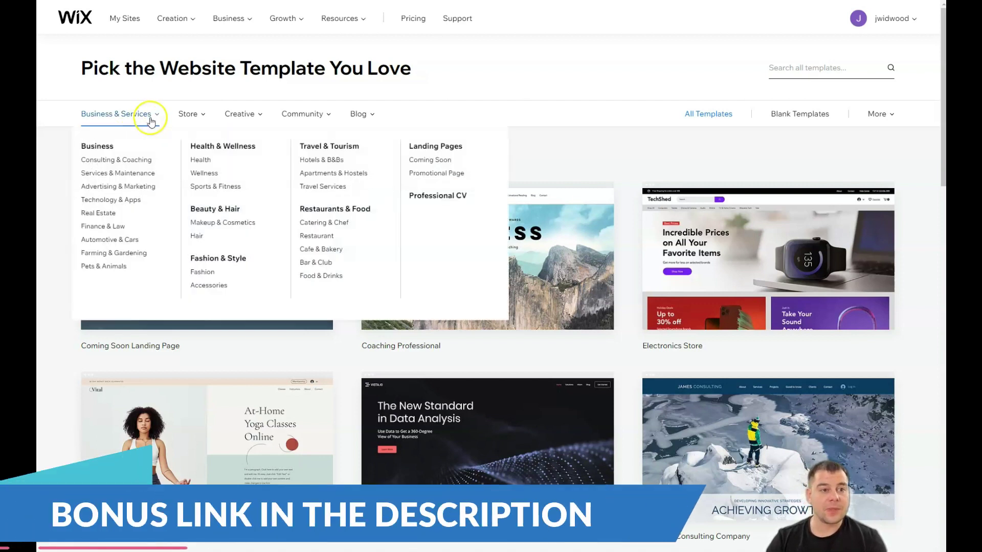
scroll(652, 302, down, 4)
scroll(575, 306, down, 3)
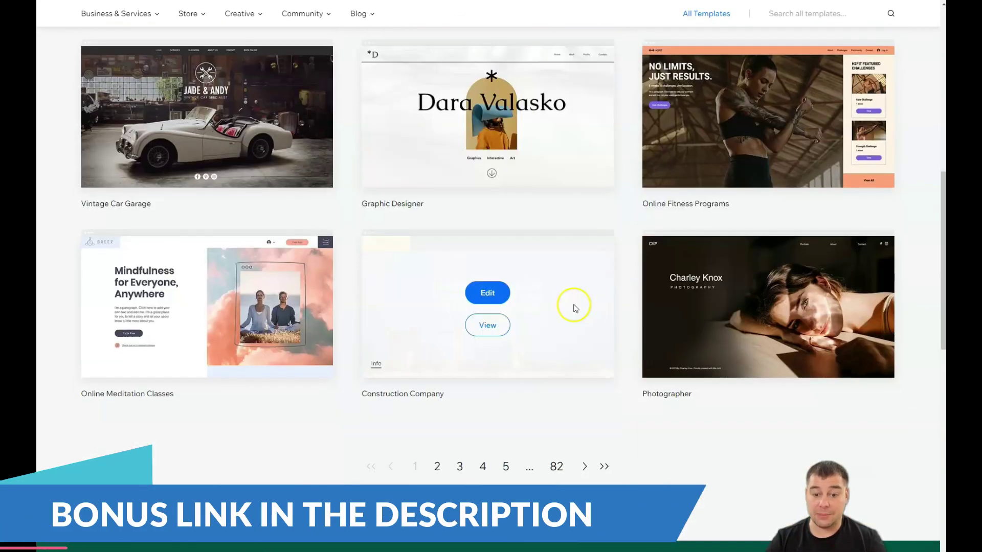
click(505, 466)
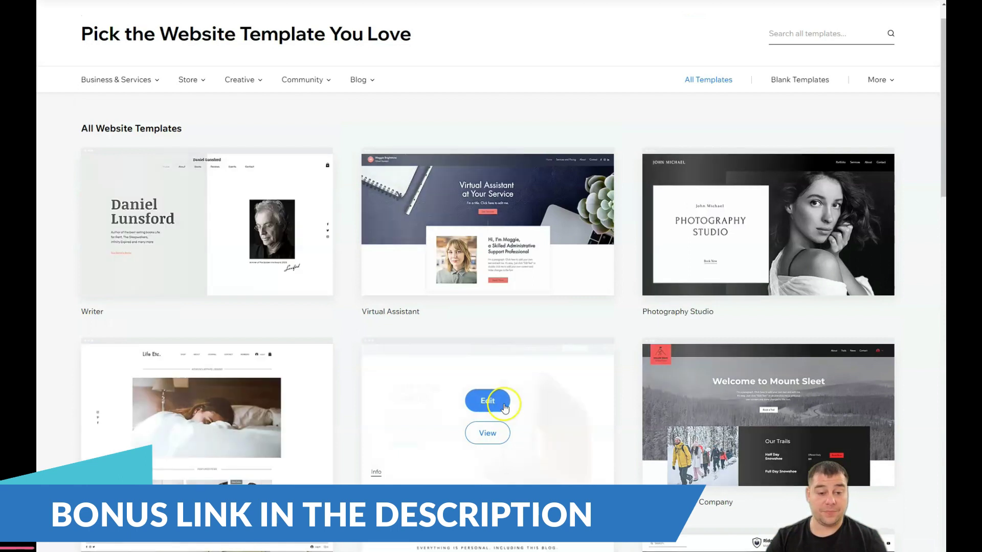
scroll(511, 394, down, 1)
scroll(511, 384, down, 10)
scroll(504, 263, down, 2)
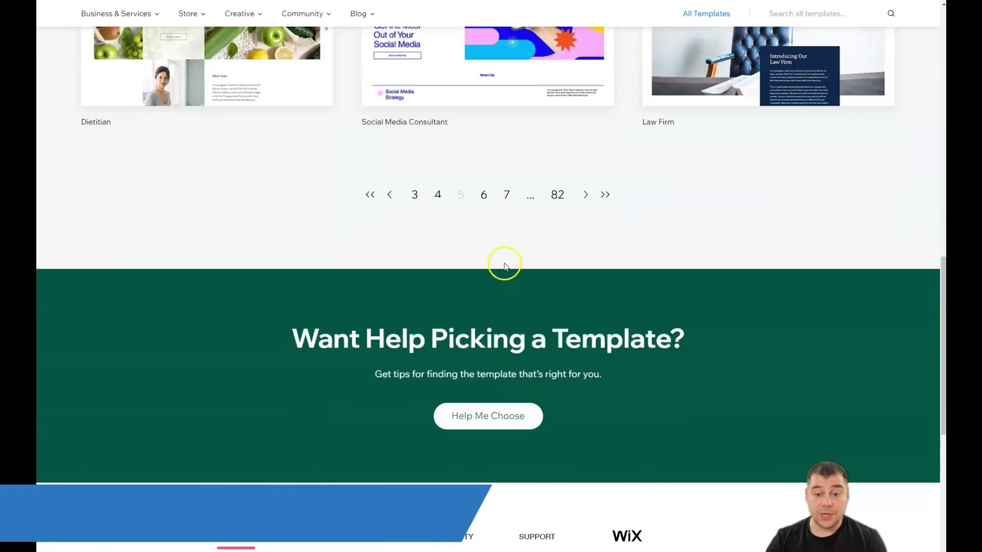
click(504, 193)
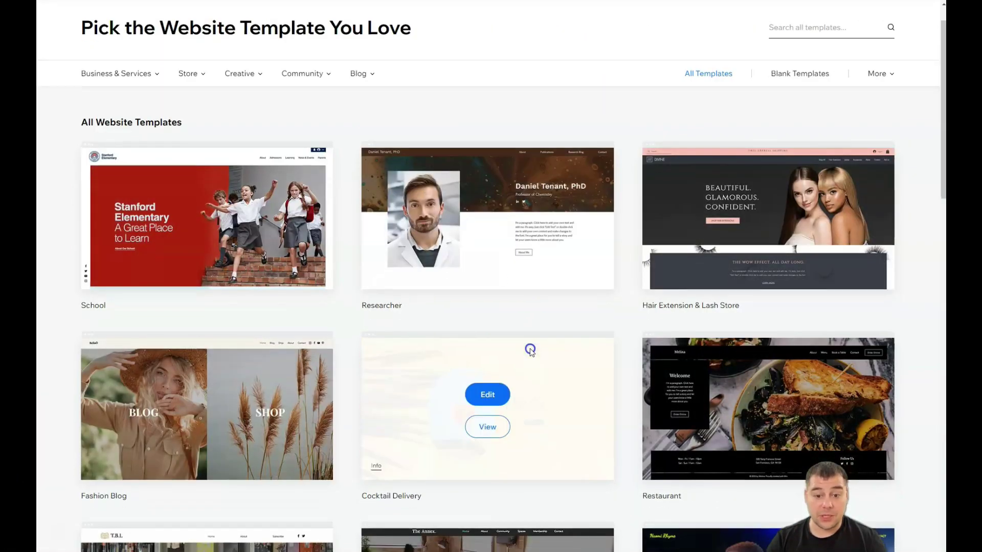
scroll(529, 351, down, 4)
scroll(529, 350, down, 4)
scroll(526, 338, down, 2)
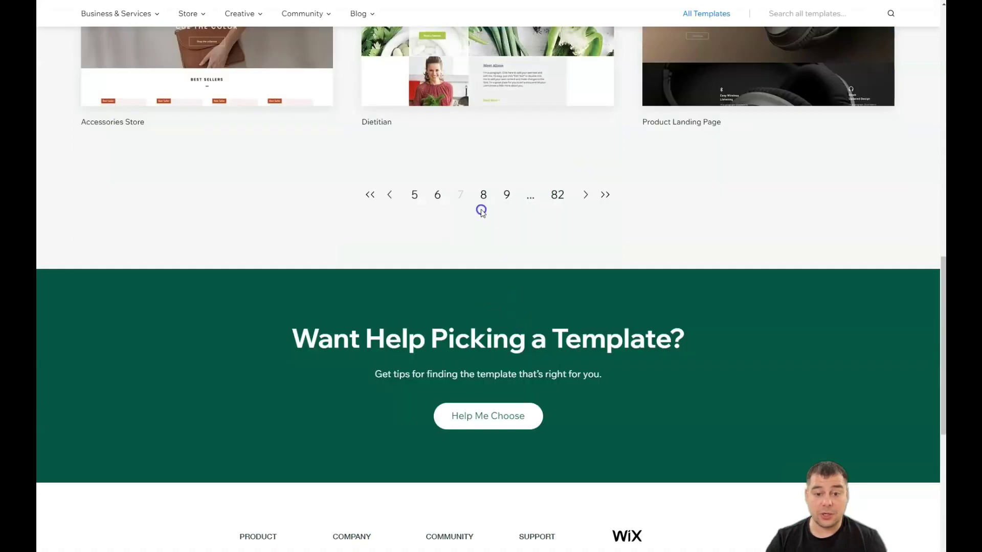
click(506, 196)
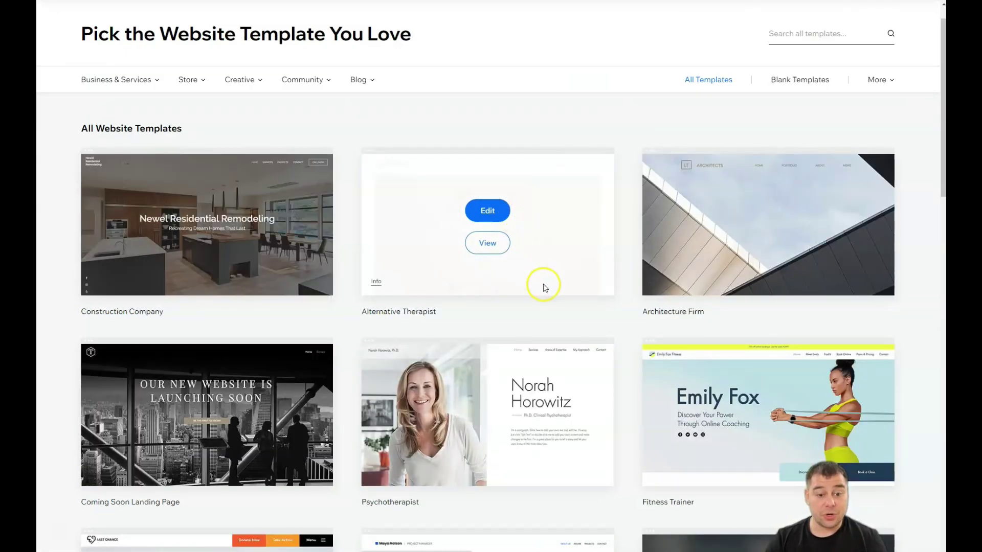
scroll(544, 286, down, 3)
scroll(543, 286, down, 1)
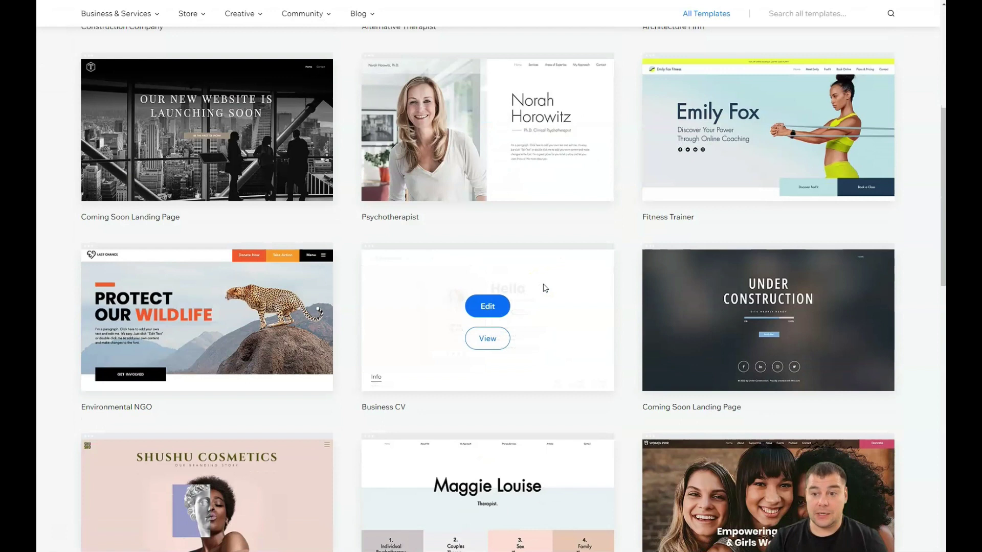
scroll(544, 288, down, 3)
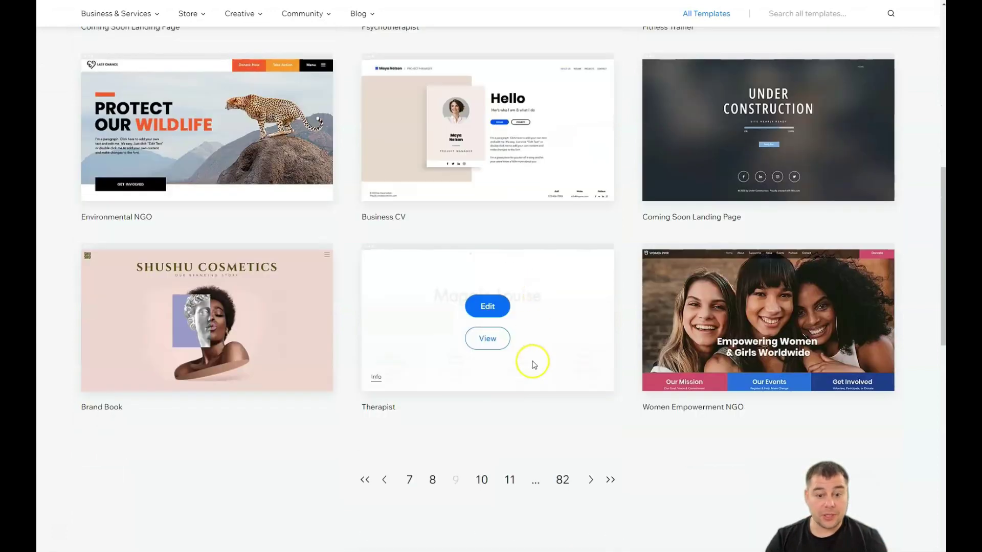
click(480, 479)
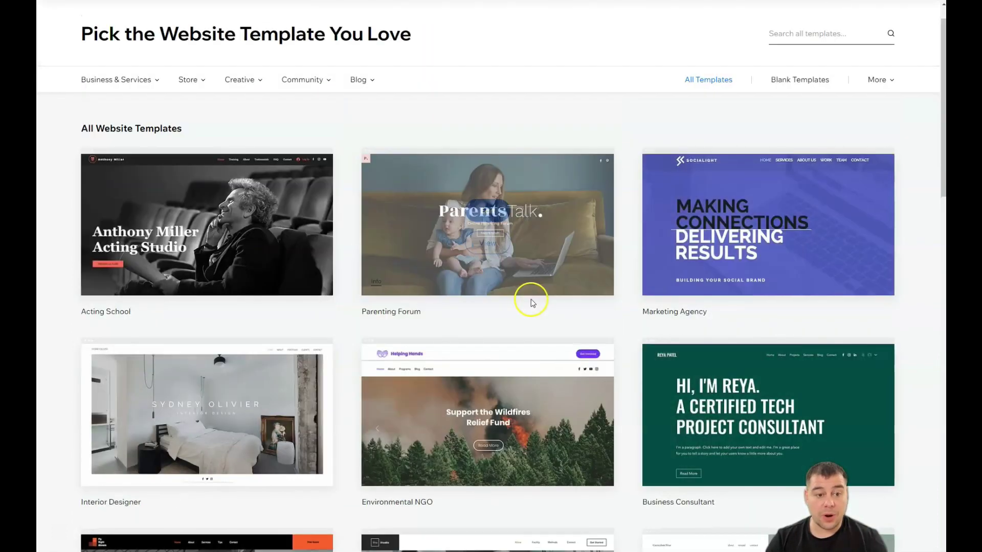
scroll(537, 299, down, 2)
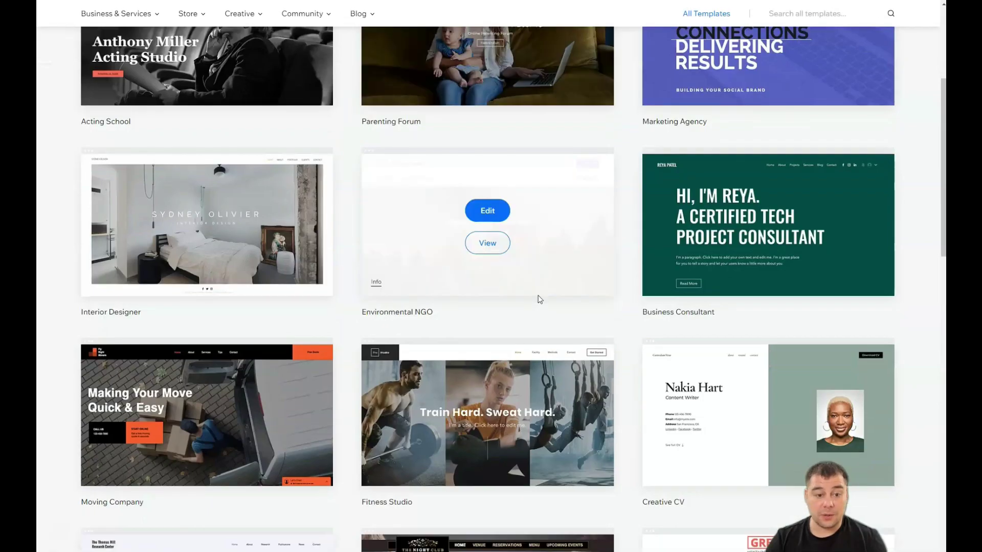
scroll(537, 299, down, 3)
scroll(538, 295, down, 2)
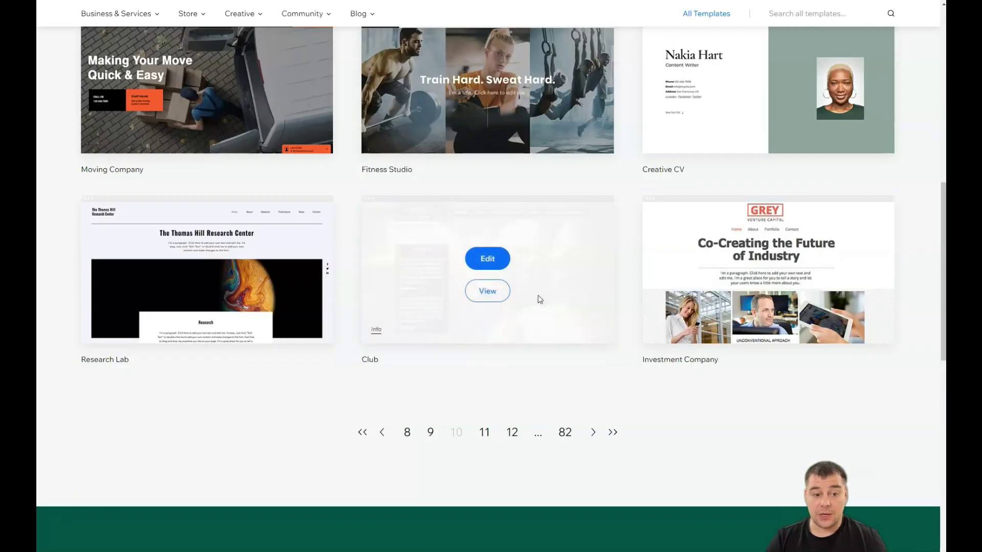
click(473, 436)
click(486, 435)
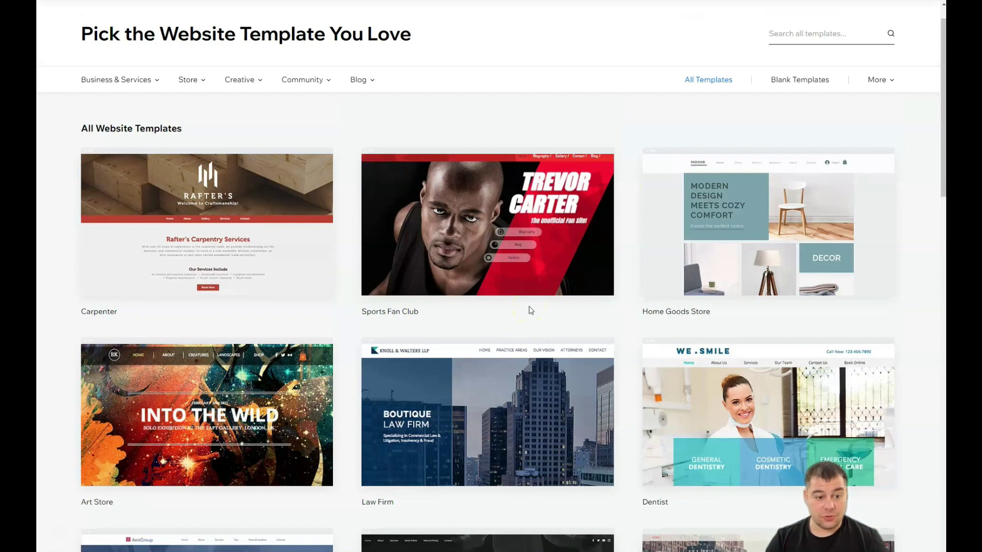
scroll(529, 310, down, 3)
scroll(528, 309, down, 2)
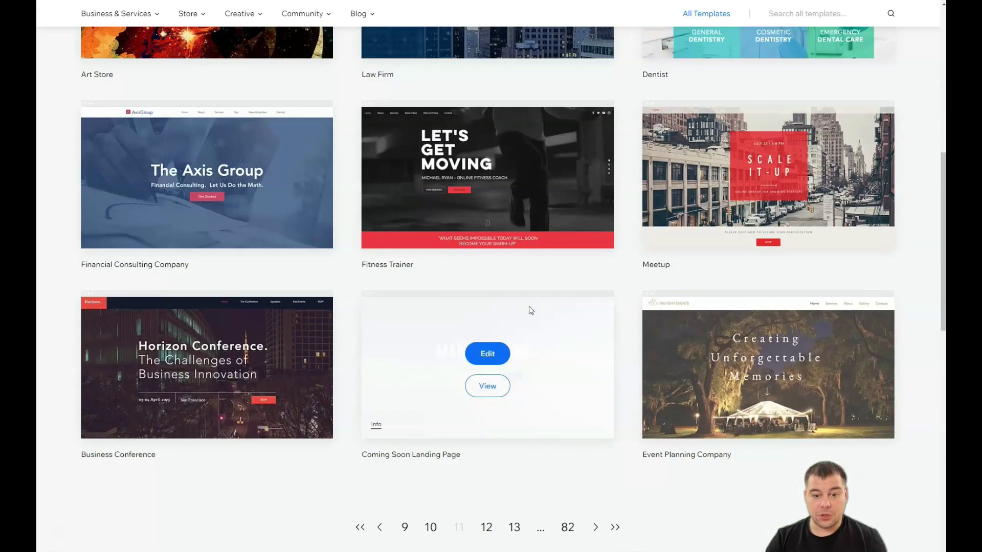
scroll(487, 355, up, 1)
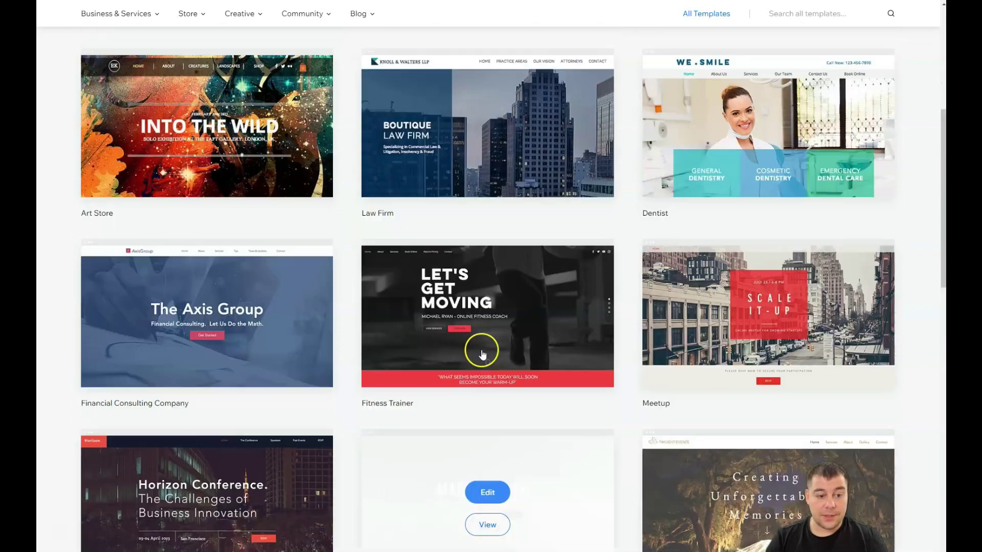
scroll(482, 345, up, 4)
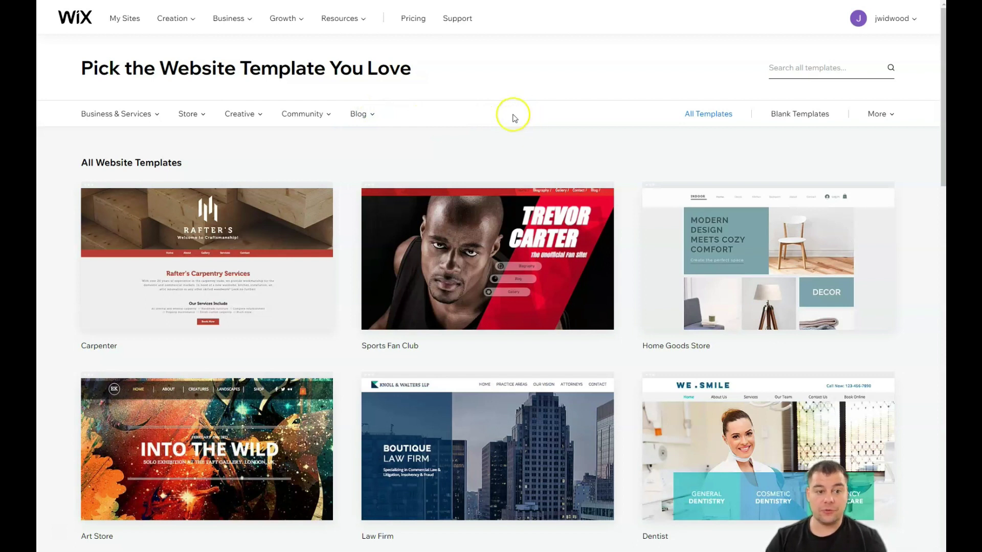
Filter the gallery to Blank Templates, then switch back to All Templates.
click(784, 114)
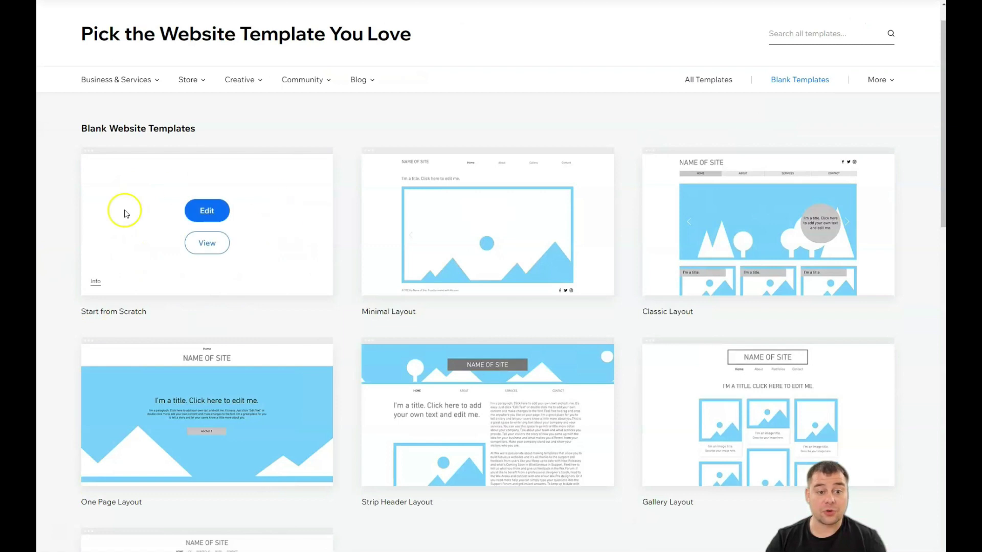
mouse_move(486, 222)
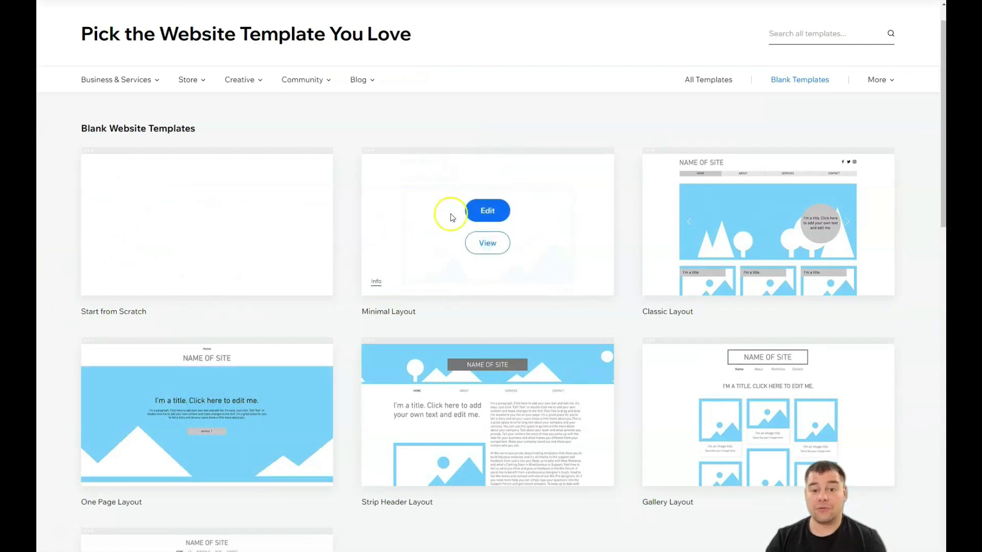
scroll(430, 360, down, 2)
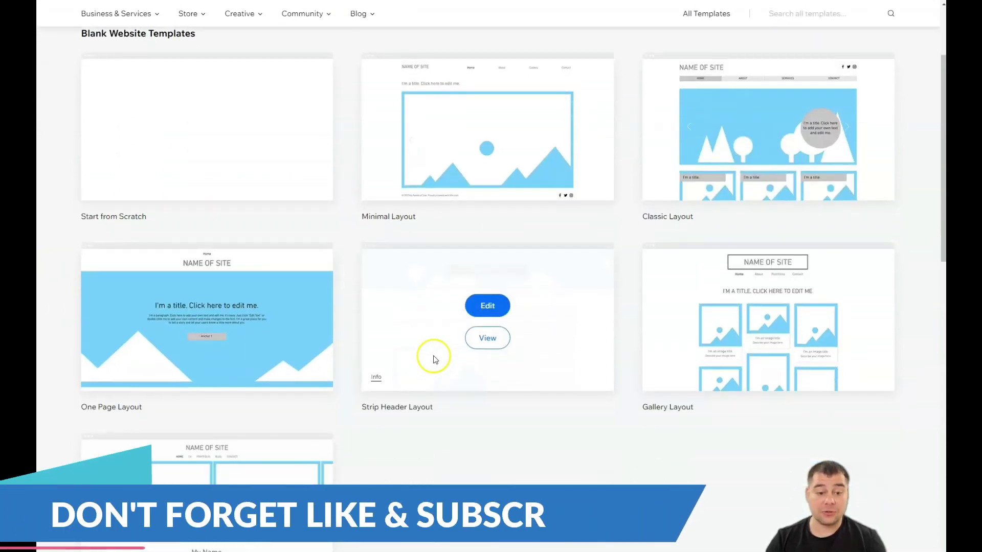
scroll(699, 352, up, 3)
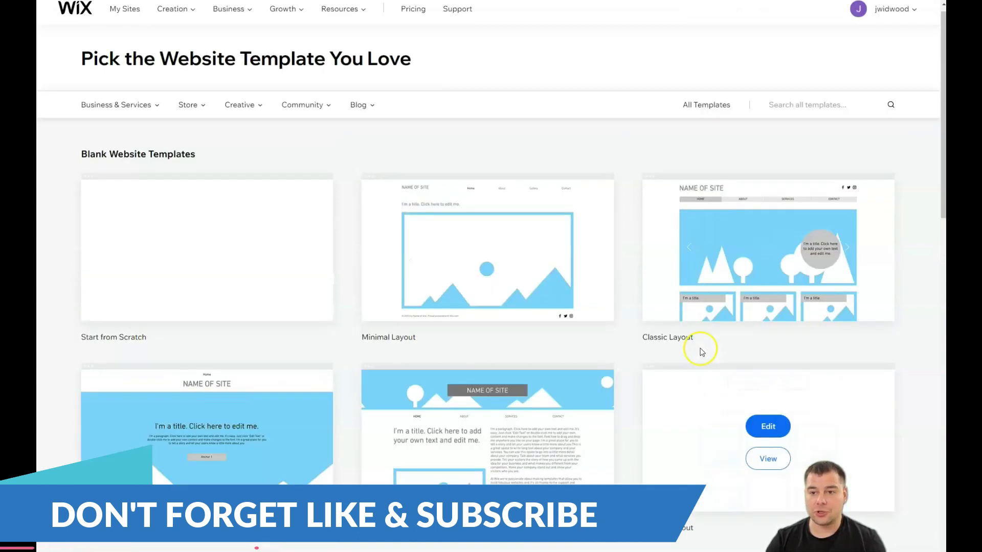
click(707, 111)
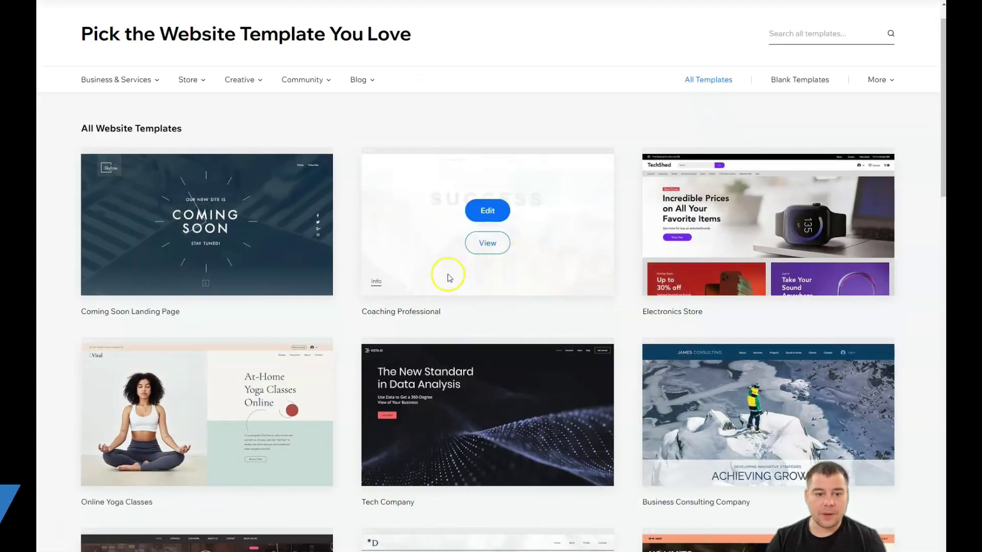
Start editing the Coaching Professional template.
click(479, 215)
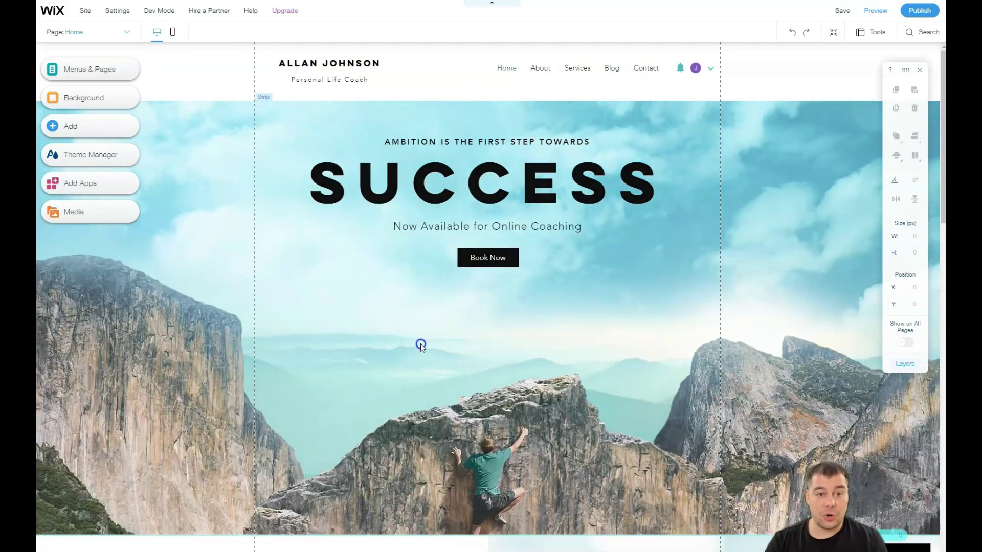
scroll(428, 345, down, 4)
scroll(427, 345, down, 1)
scroll(427, 345, down, 2)
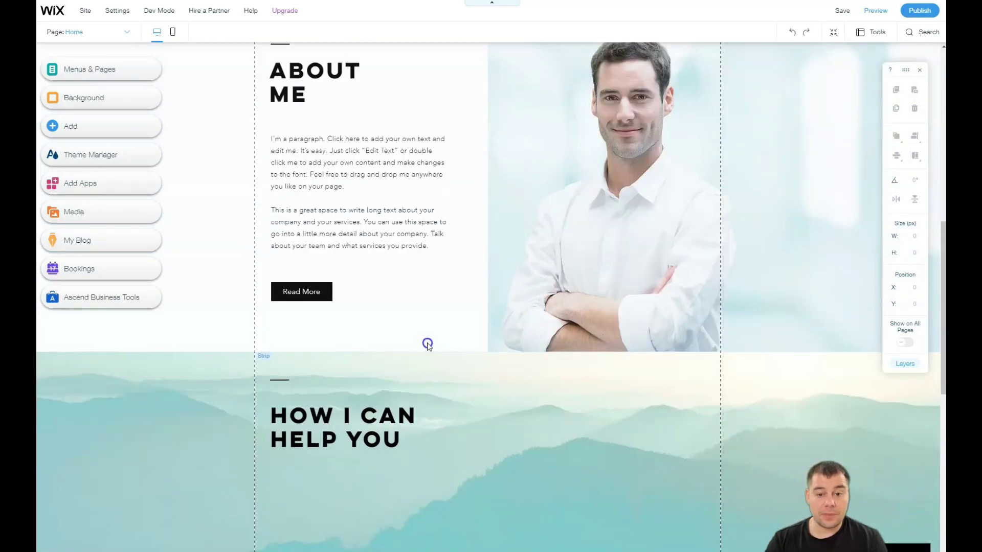
scroll(426, 344, down, 3)
scroll(427, 344, down, 2)
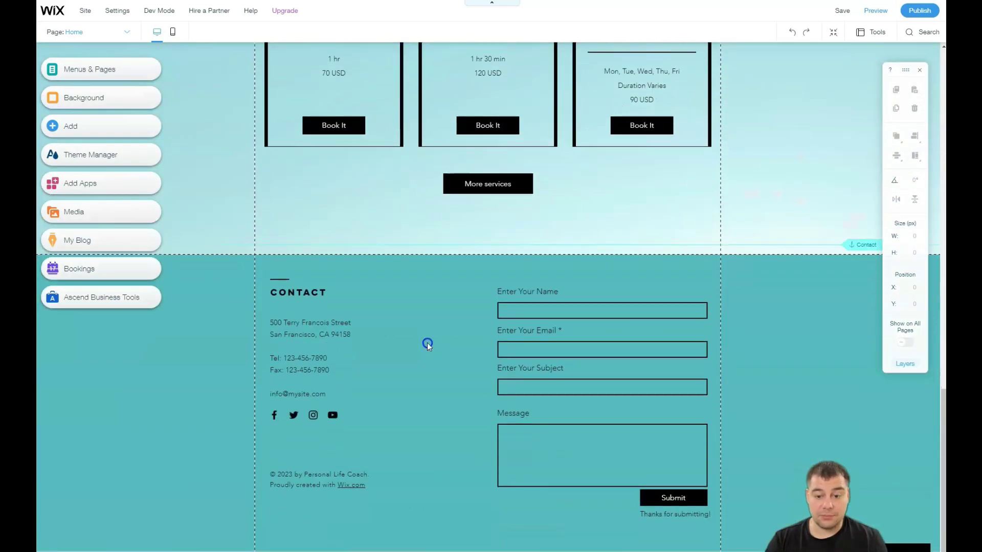
scroll(427, 343, up, 4)
scroll(427, 343, up, 3)
scroll(427, 344, up, 2)
scroll(427, 344, up, 4)
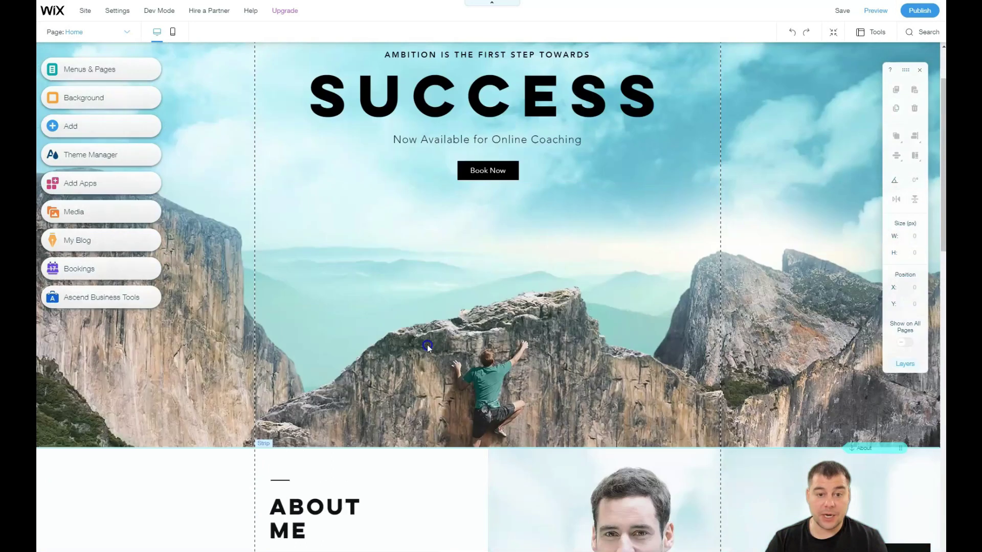
scroll(428, 344, up, 1)
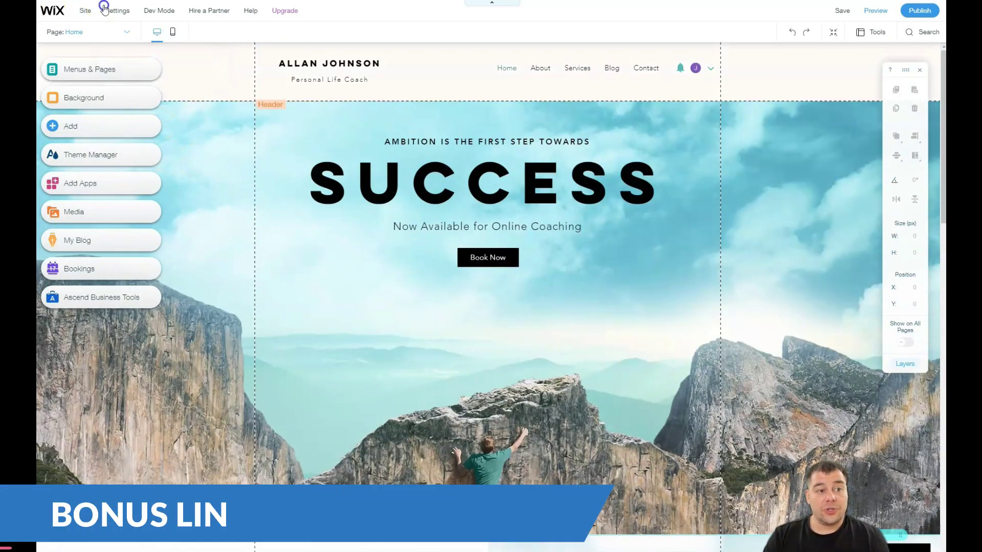
mouse_move(833, 33)
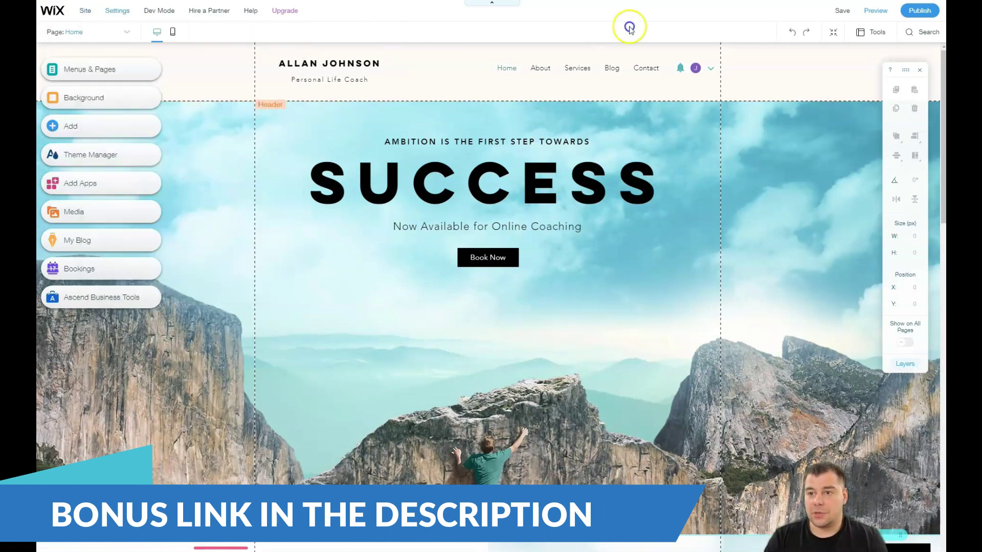
click(833, 36)
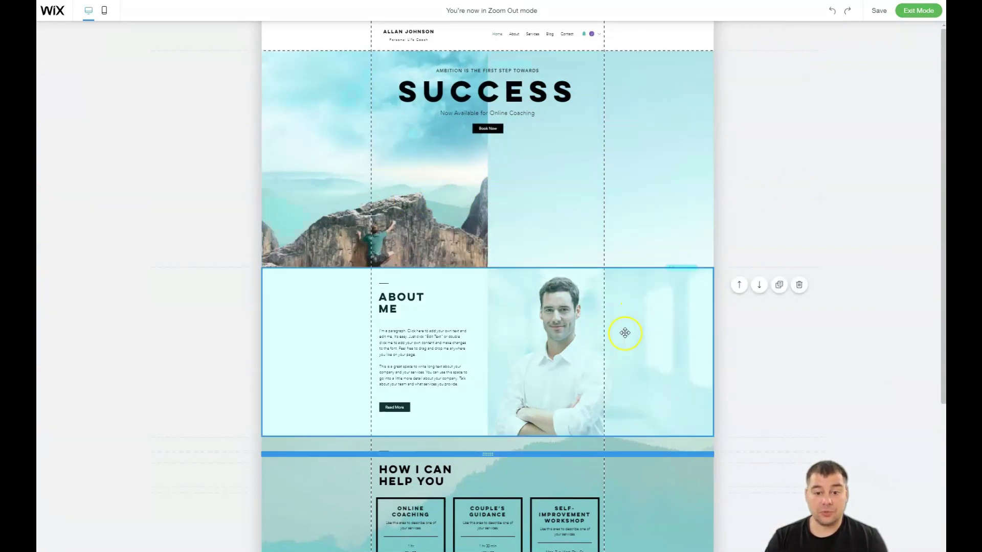
scroll(625, 333, down, 1)
scroll(611, 344, down, 2)
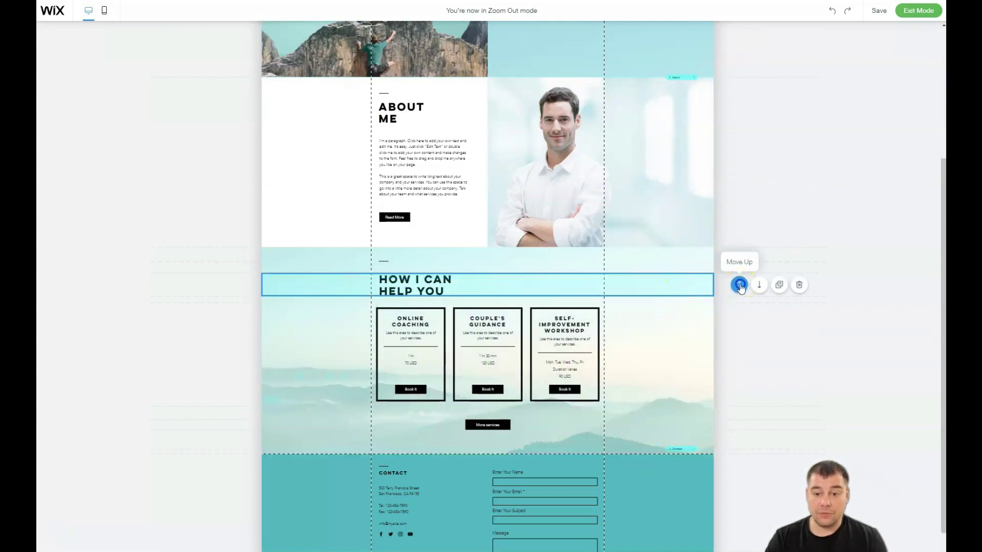
click(739, 284)
click(738, 277)
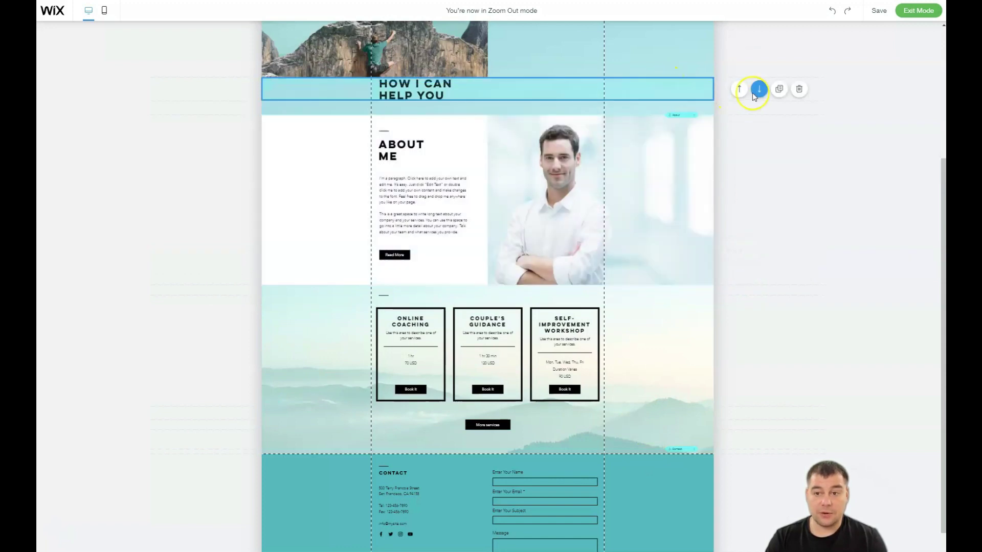
click(757, 92)
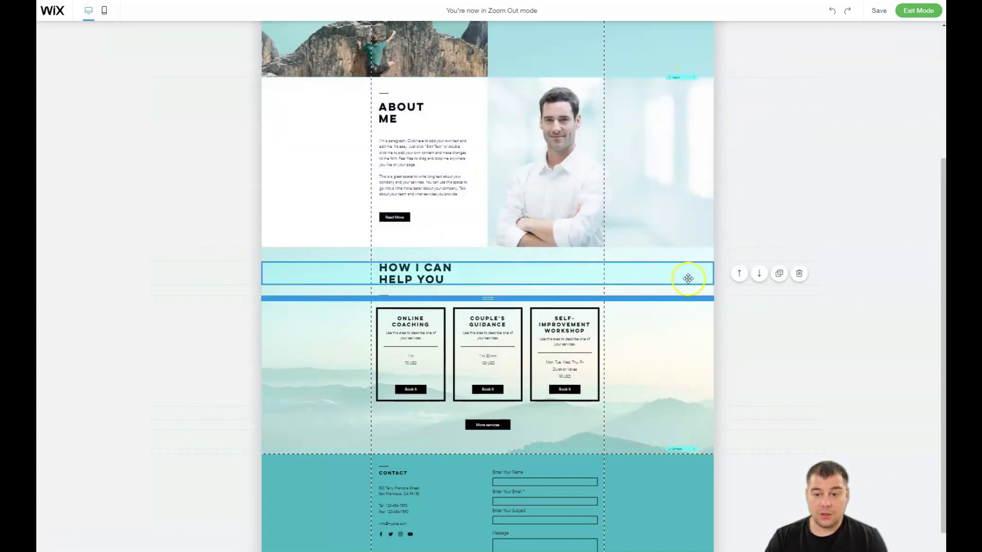
click(758, 273)
click(738, 396)
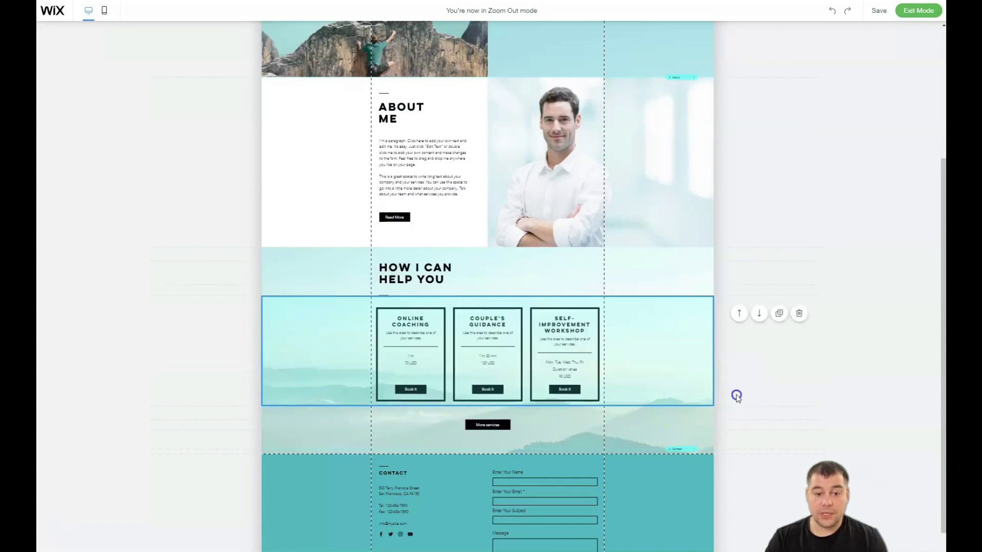
click(519, 207)
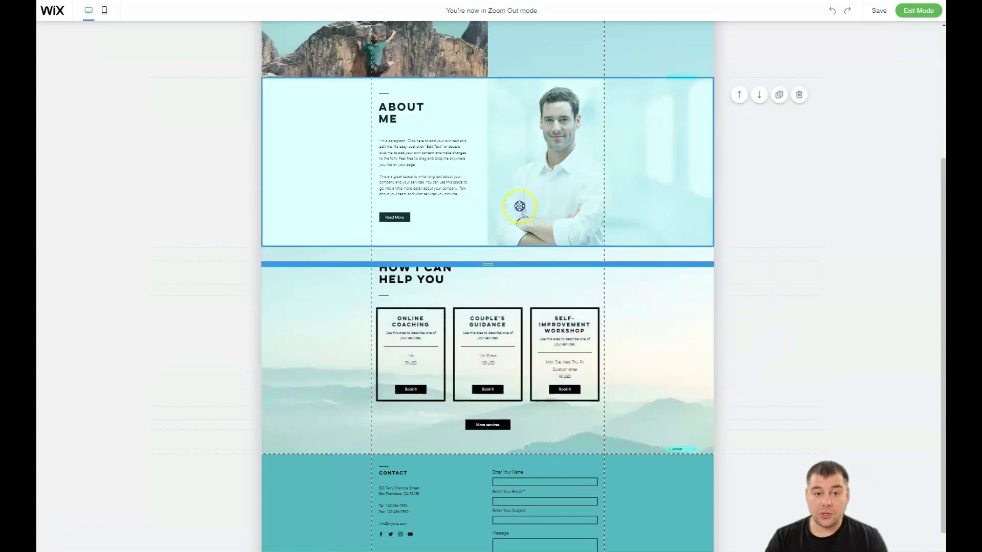
scroll(587, 245, up, 3)
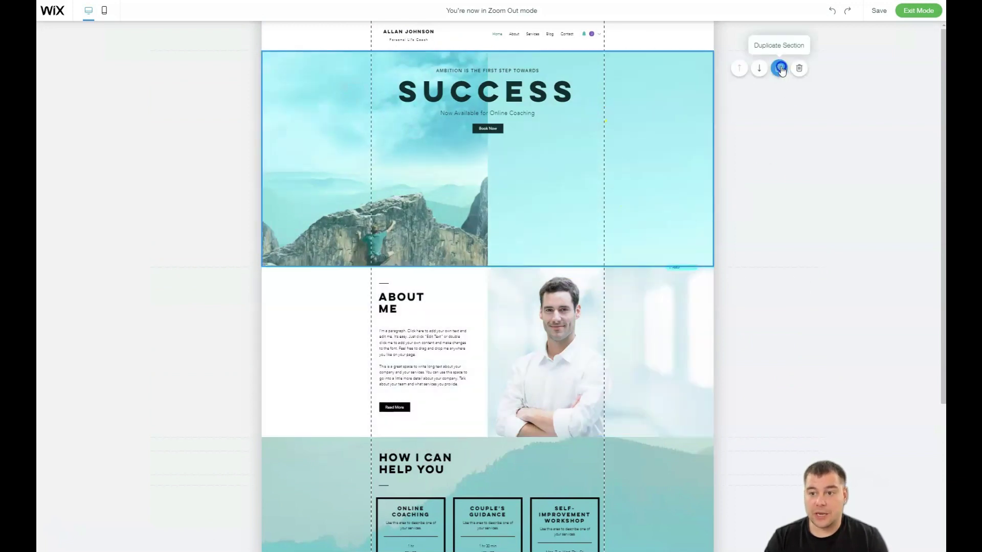
click(419, 163)
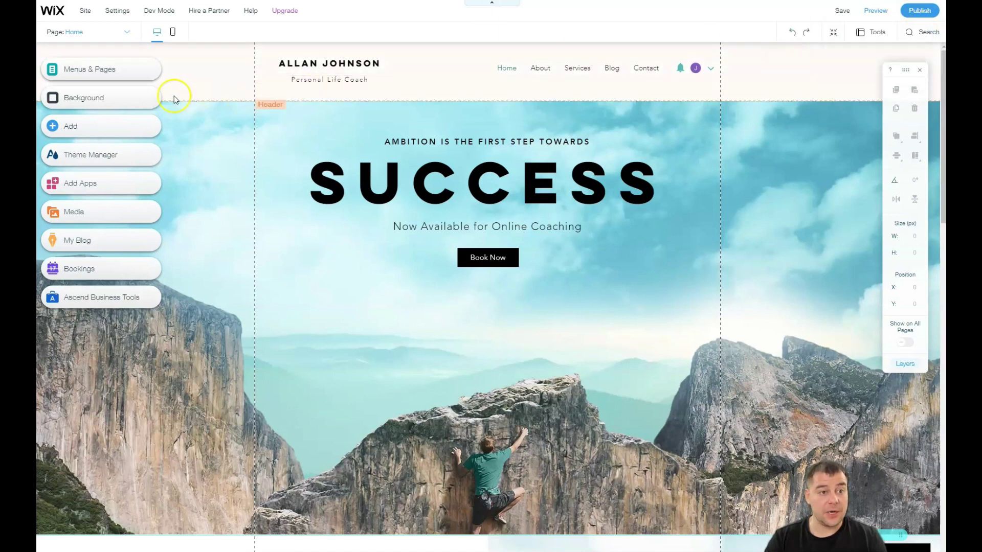
Show the Menus & Pages list, select About, then bring up Home's options.
click(66, 72)
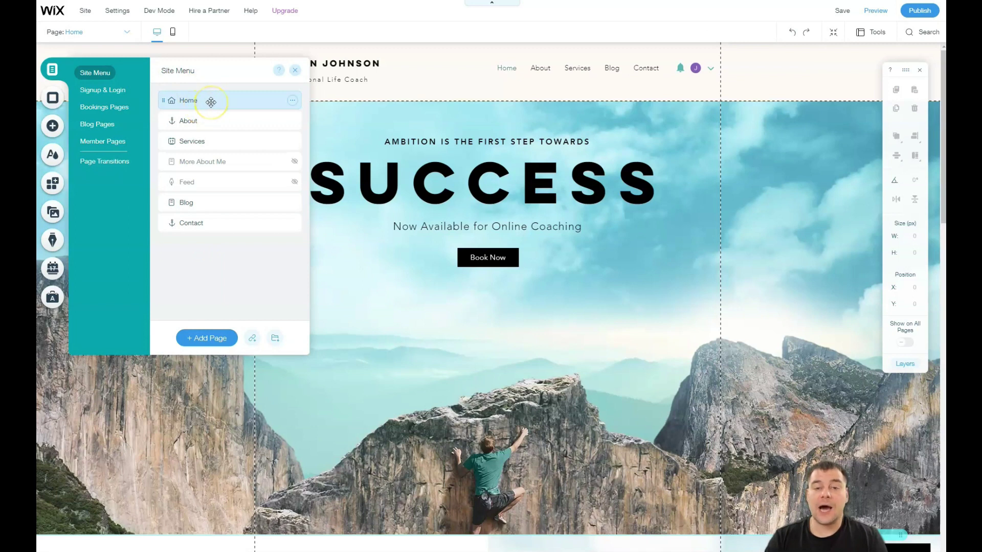
click(202, 122)
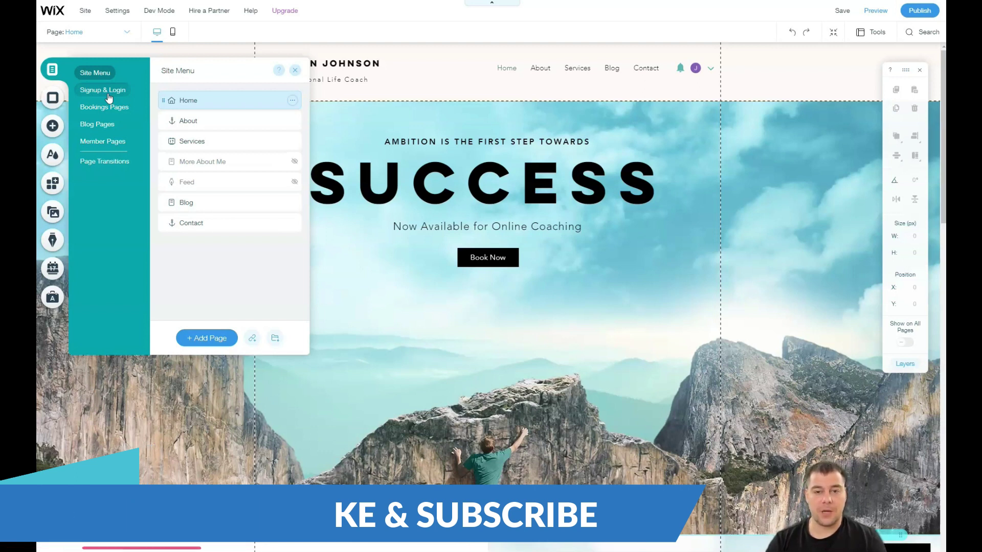
click(268, 99)
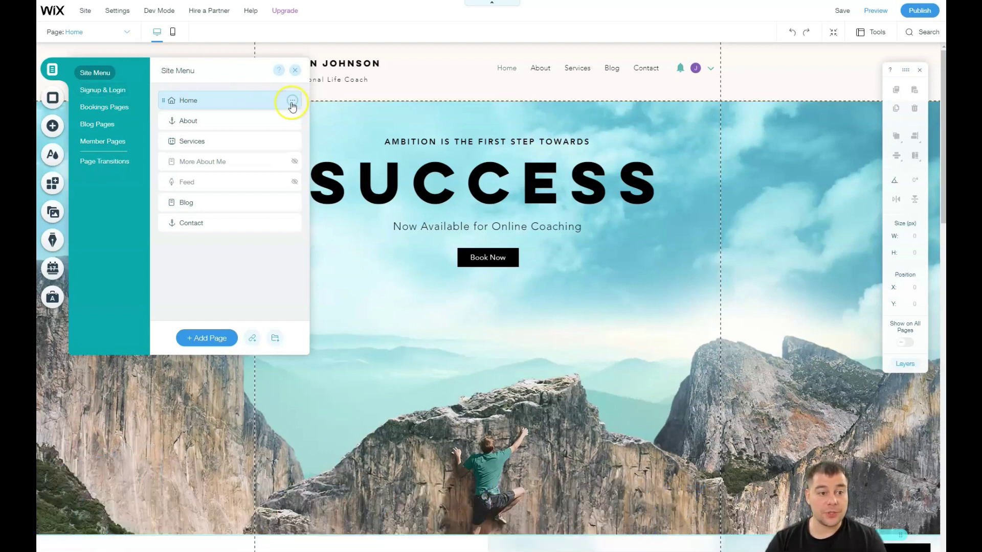
click(291, 104)
Browse the Home page's Layout, Permissions and SEO settings tabs.
click(326, 101)
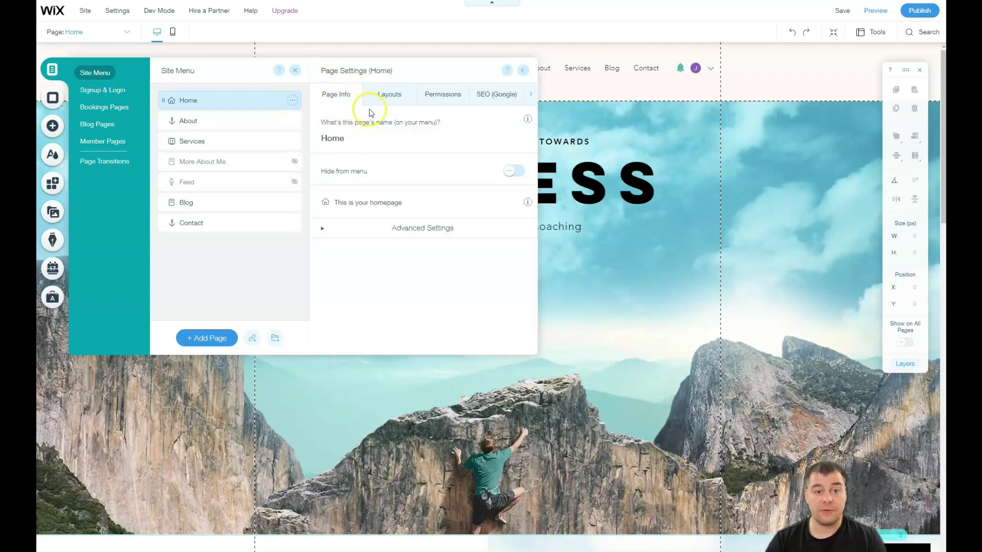
click(391, 96)
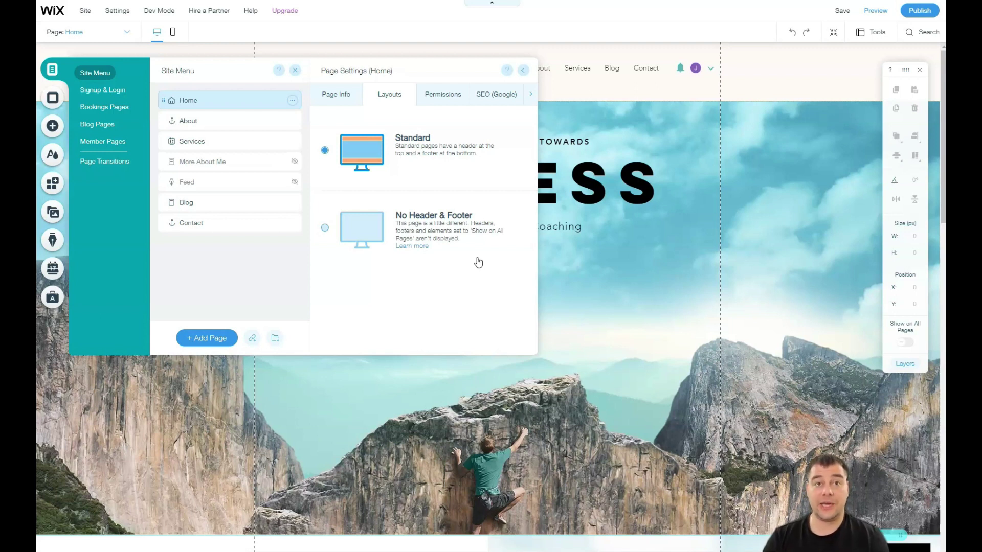
click(437, 89)
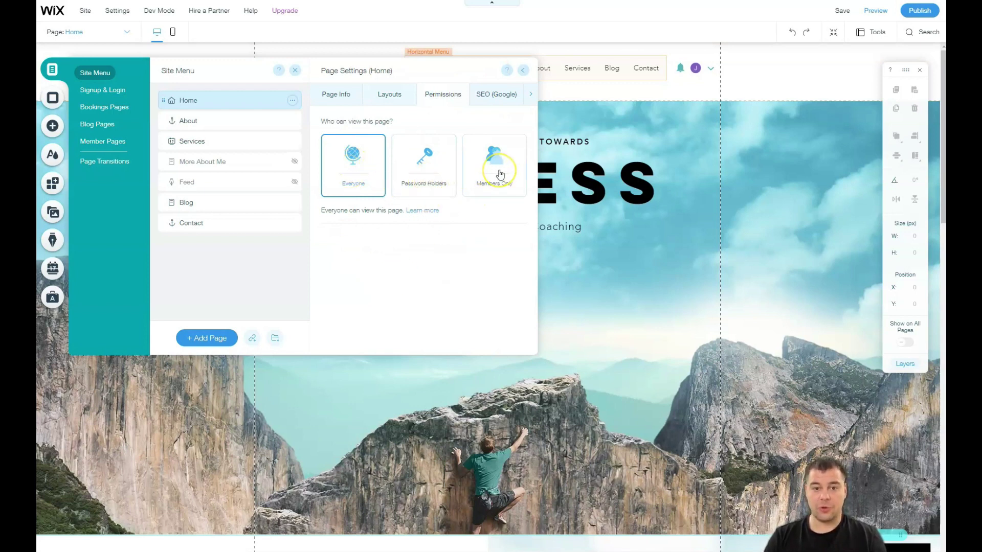
click(490, 96)
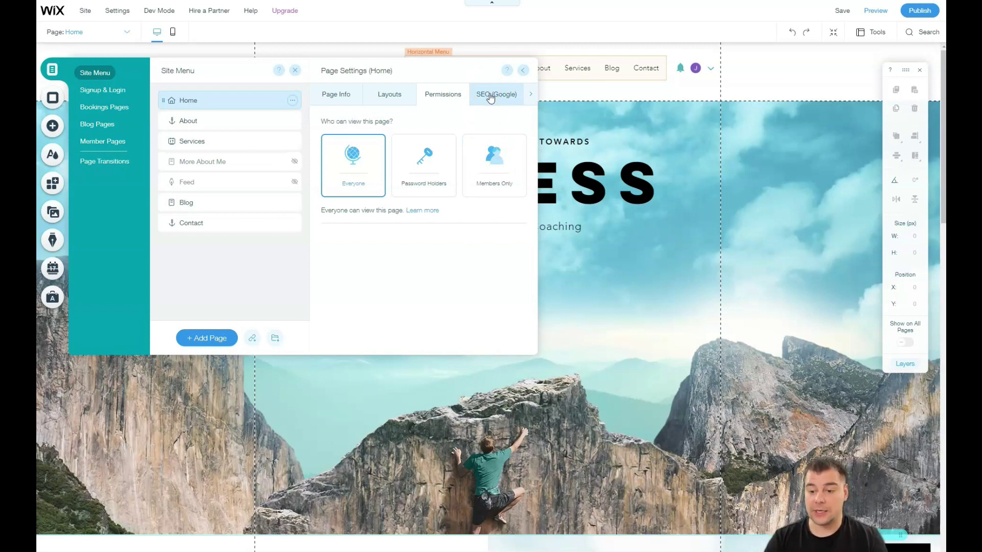
Review the Home page's SEO description and social sharing settings.
click(489, 96)
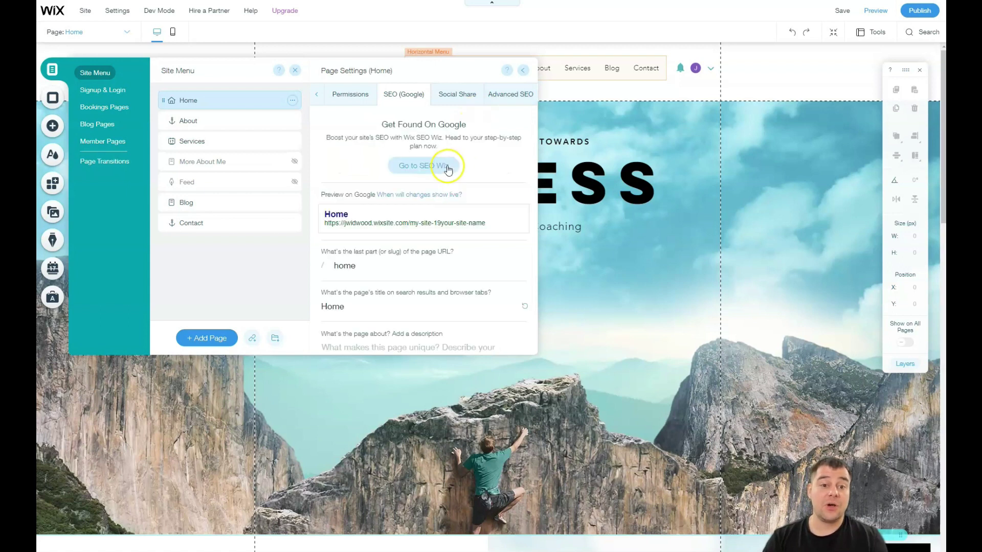
mouse_move(426, 261)
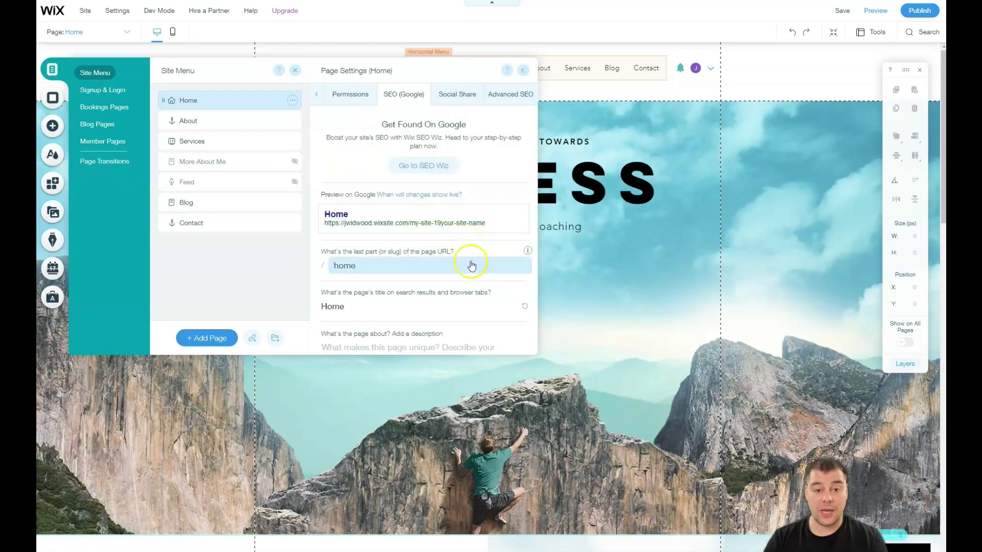
click(483, 257)
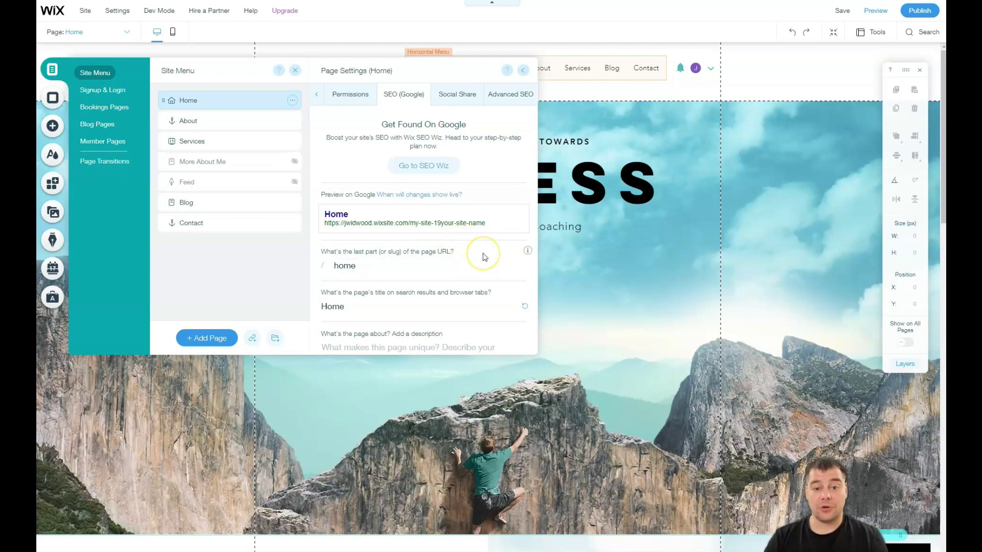
scroll(483, 257, down, 3)
click(475, 249)
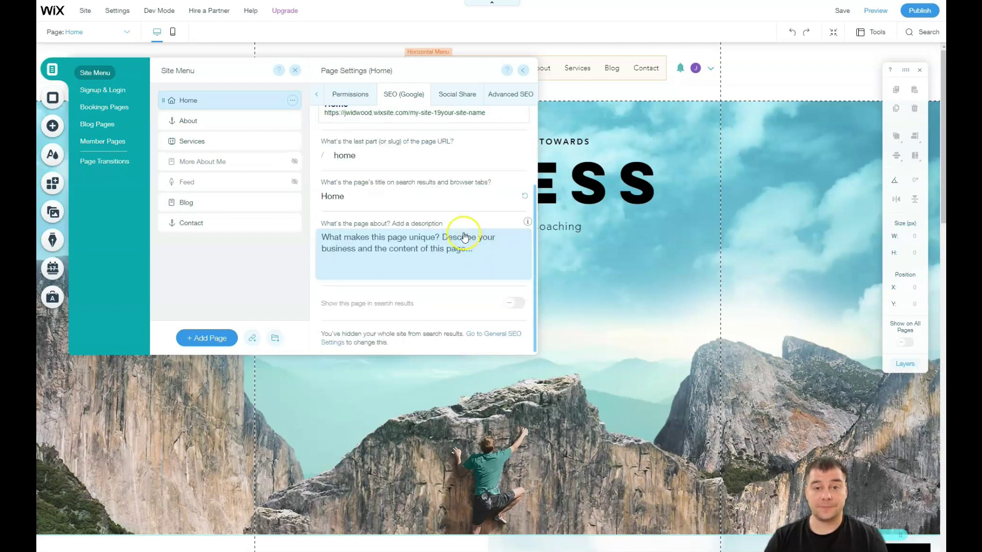
scroll(467, 243, up, 3)
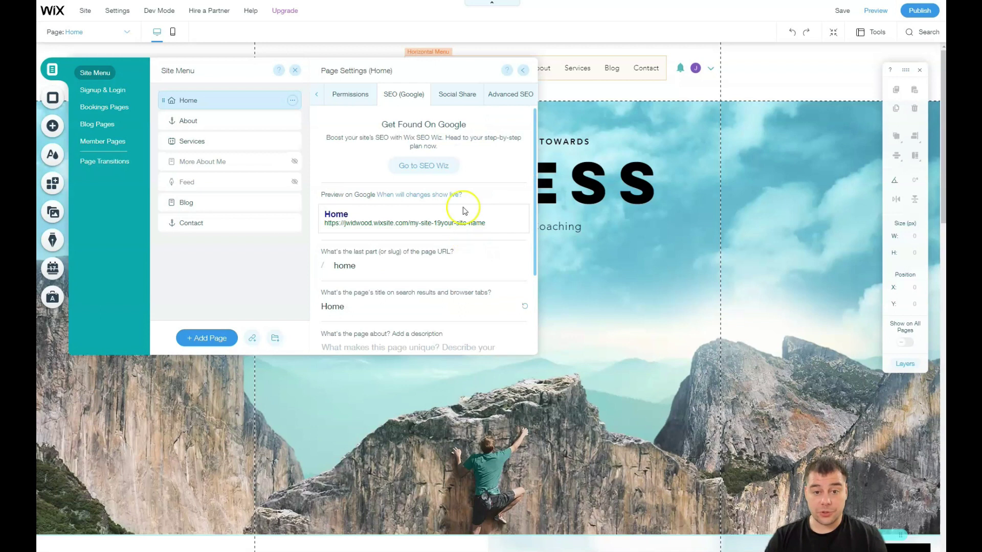
click(453, 97)
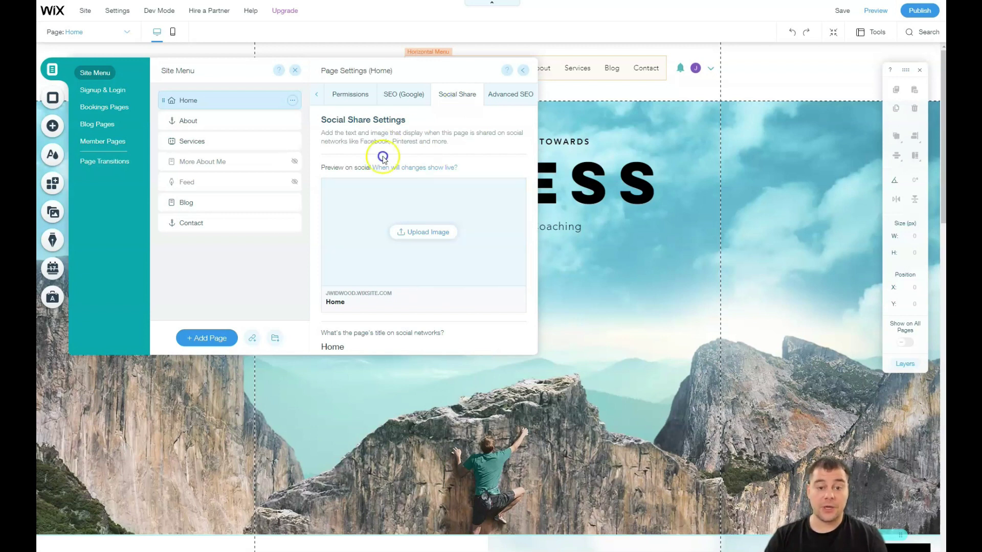
click(413, 268)
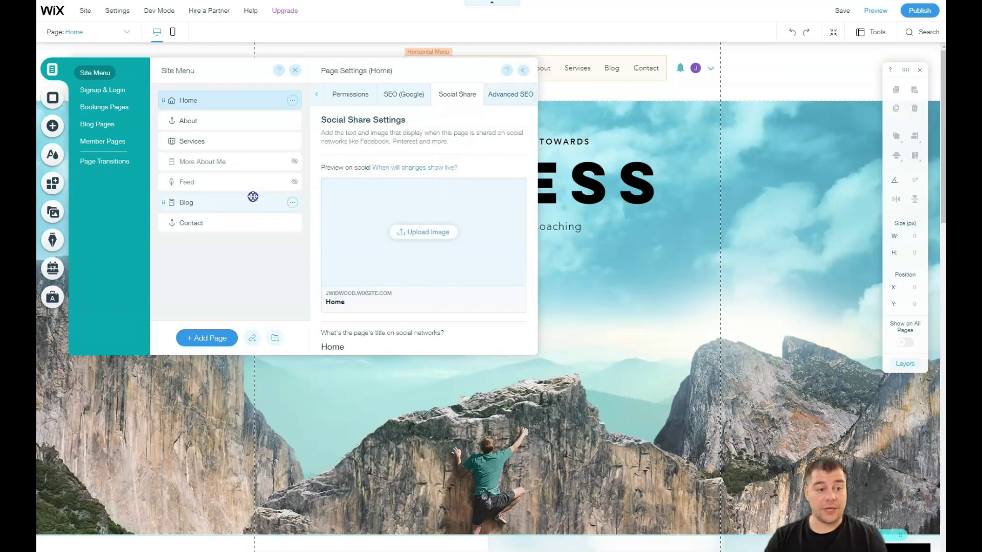
Delete the Blog page, then close Page Settings and the site pages list.
click(291, 203)
click(322, 338)
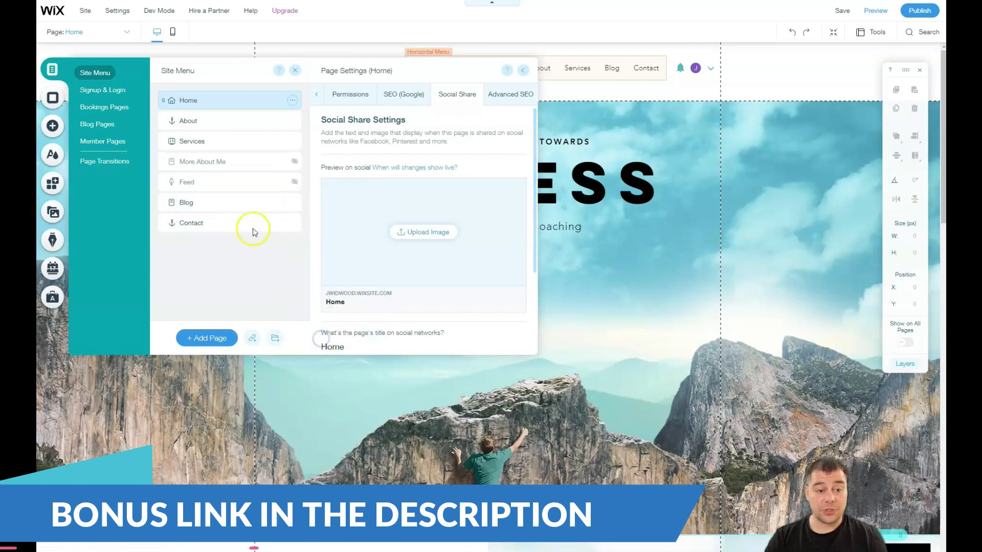
click(597, 326)
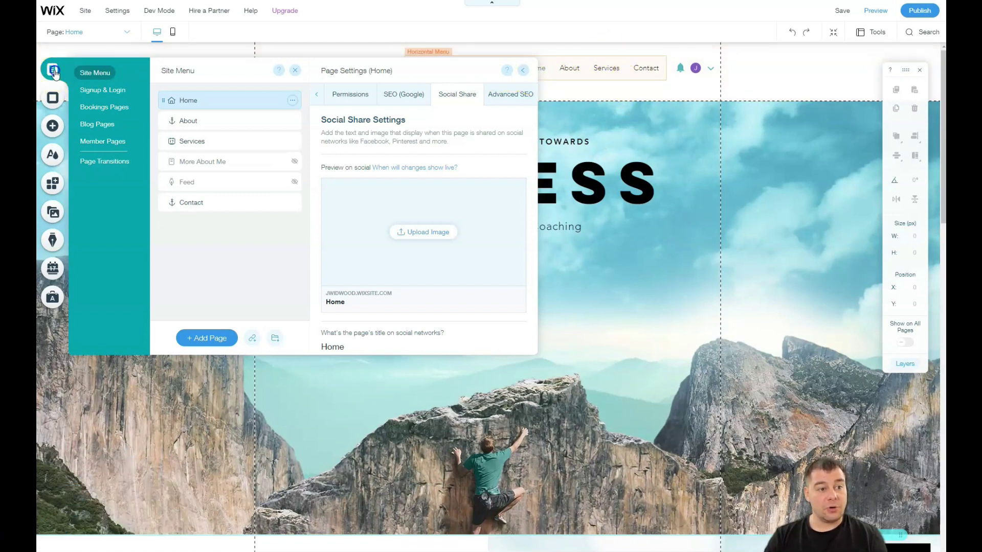
click(116, 217)
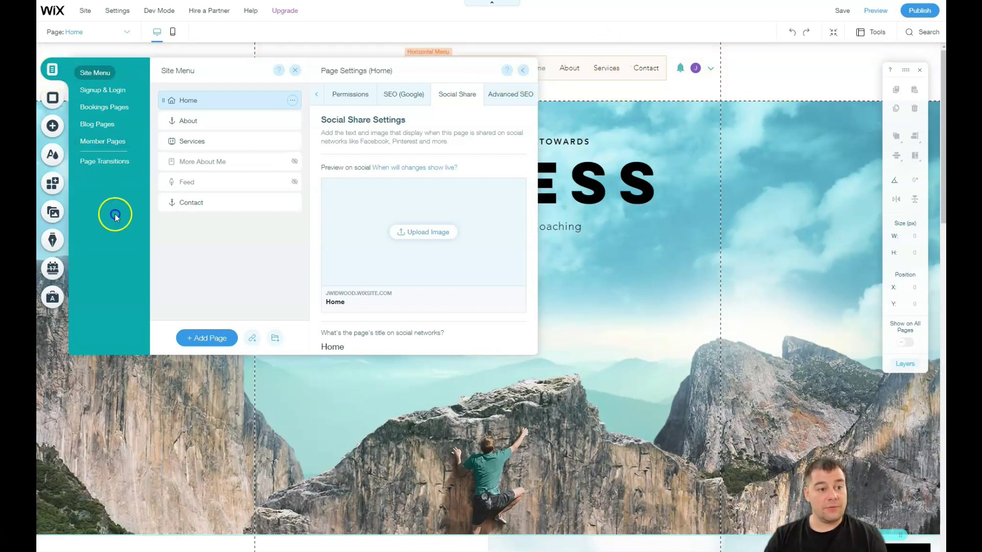
click(525, 73)
click(295, 70)
Set the Surfers video from Selected Backgrounds as the page background.
click(52, 98)
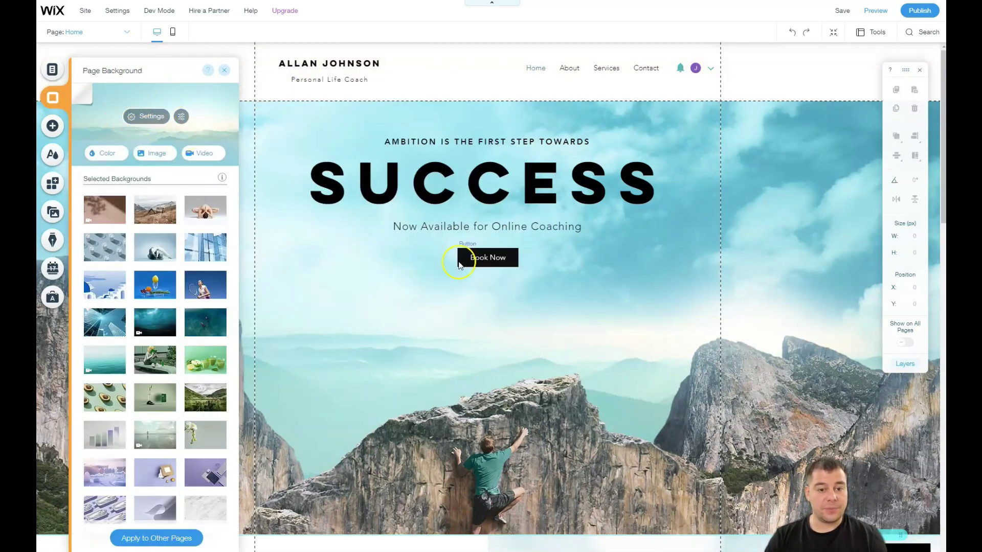
scroll(465, 269, down, 3)
scroll(464, 285, down, 3)
scroll(466, 287, down, 4)
scroll(465, 288, down, 2)
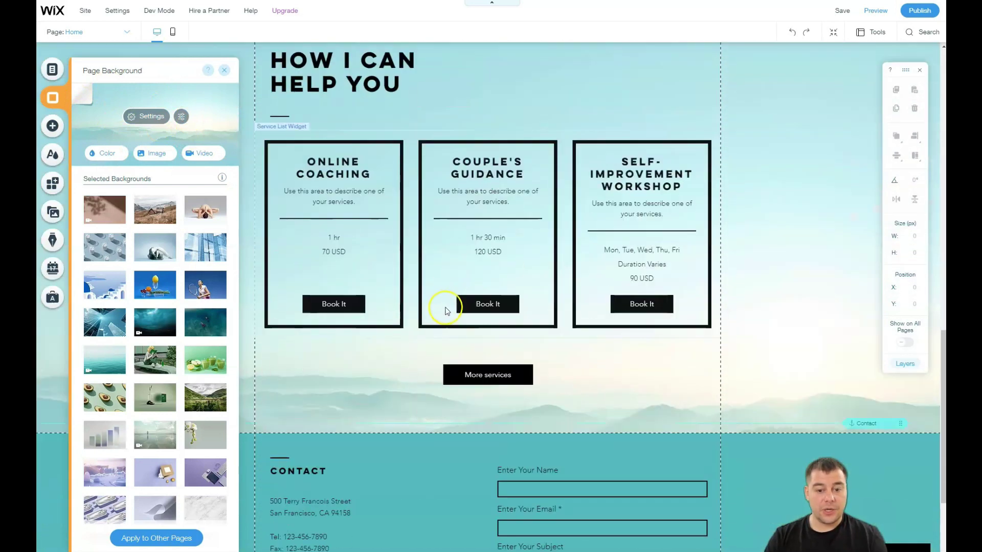
scroll(444, 307, up, 3)
scroll(448, 312, up, 1)
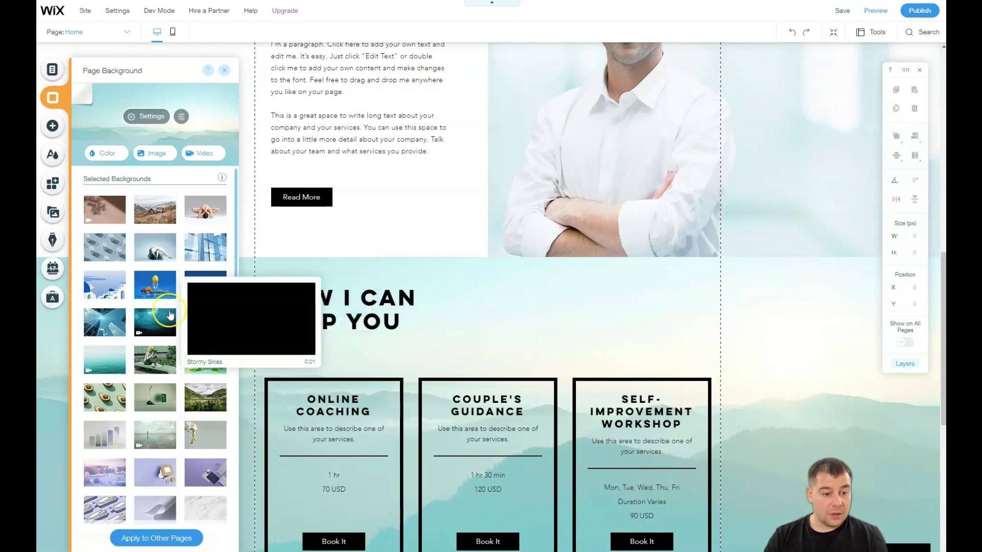
mouse_move(204, 322)
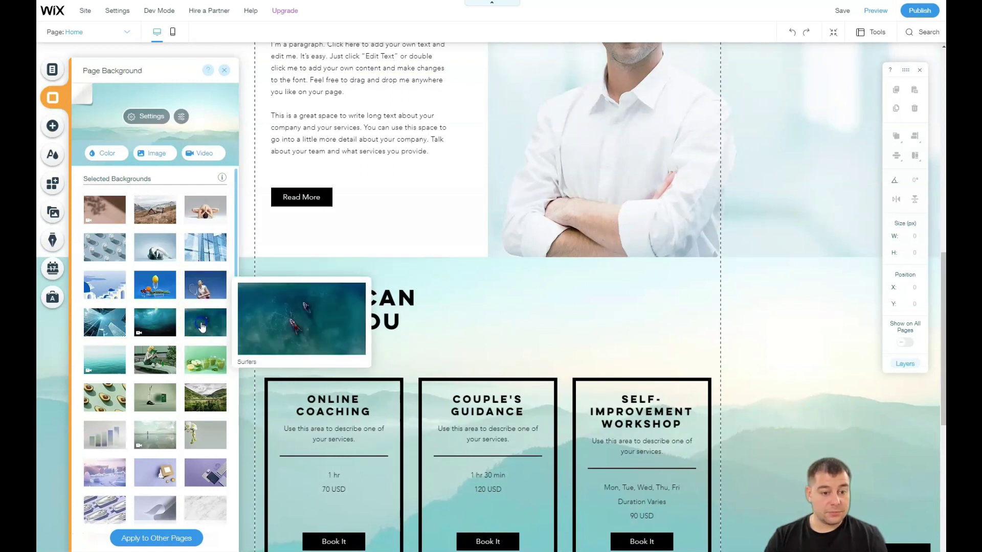
click(201, 327)
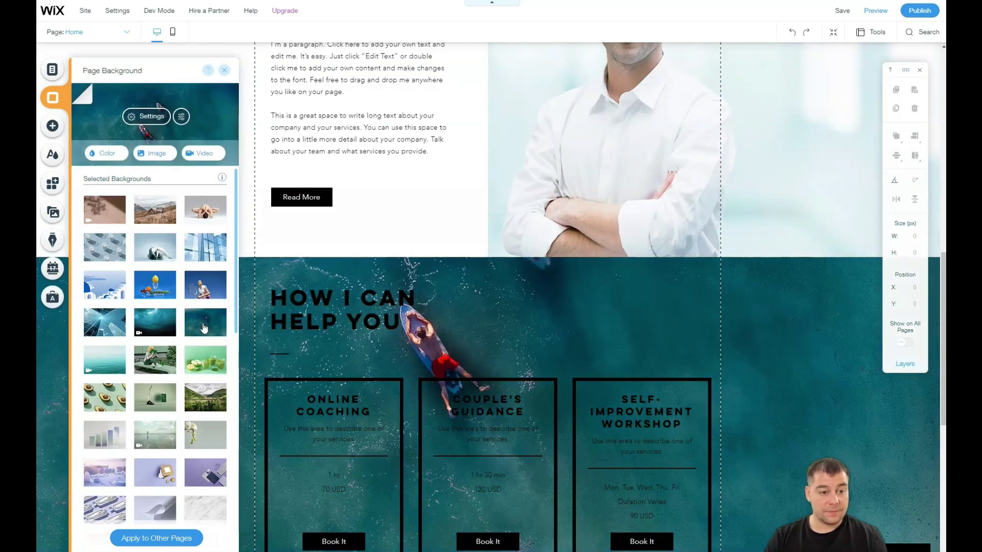
Put a dark teal colour behind the surfer background and fade it to 40% opacity.
click(142, 118)
click(358, 139)
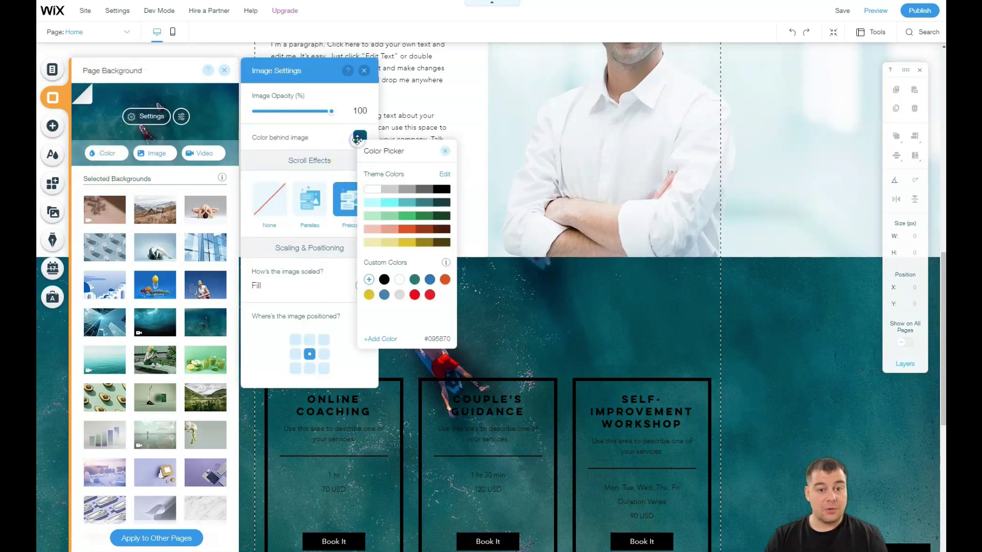
click(391, 207)
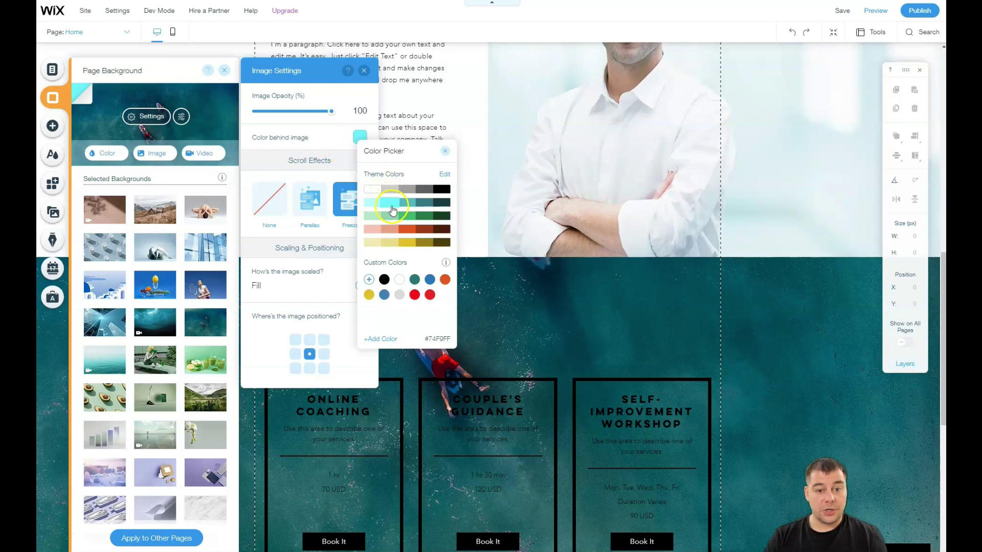
click(407, 202)
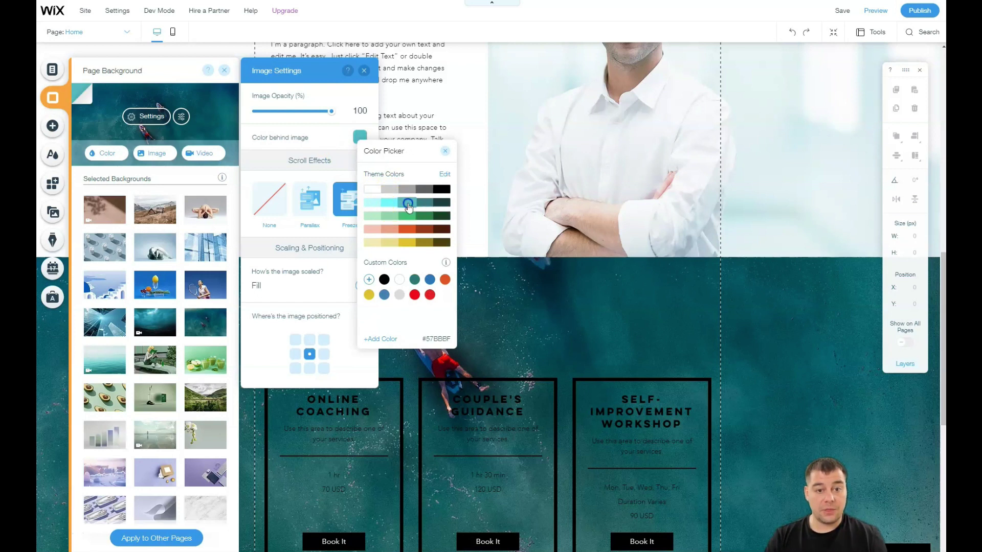
click(307, 111)
mouse_move(328, 110)
mouse_down()
mouse_move(279, 114)
mouse_move(287, 116)
mouse_up()
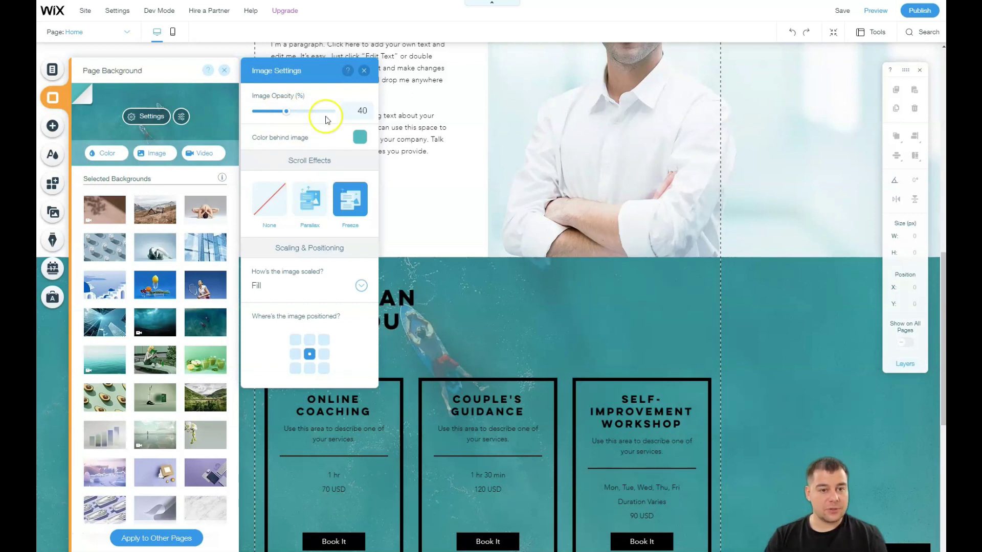
click(363, 72)
scroll(149, 345, down, 5)
scroll(150, 345, down, 5)
scroll(150, 347, down, 5)
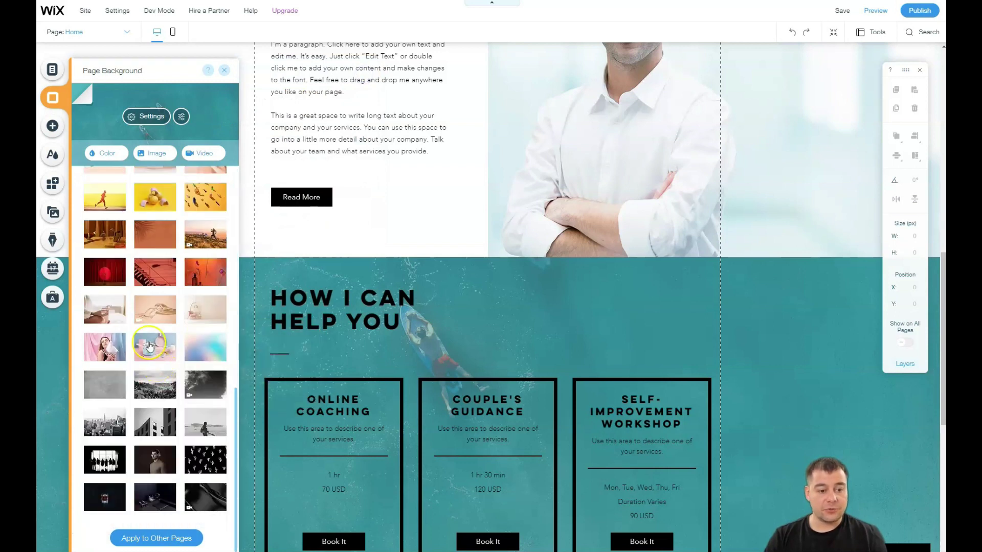
scroll(150, 347, up, 5)
scroll(146, 344, up, 5)
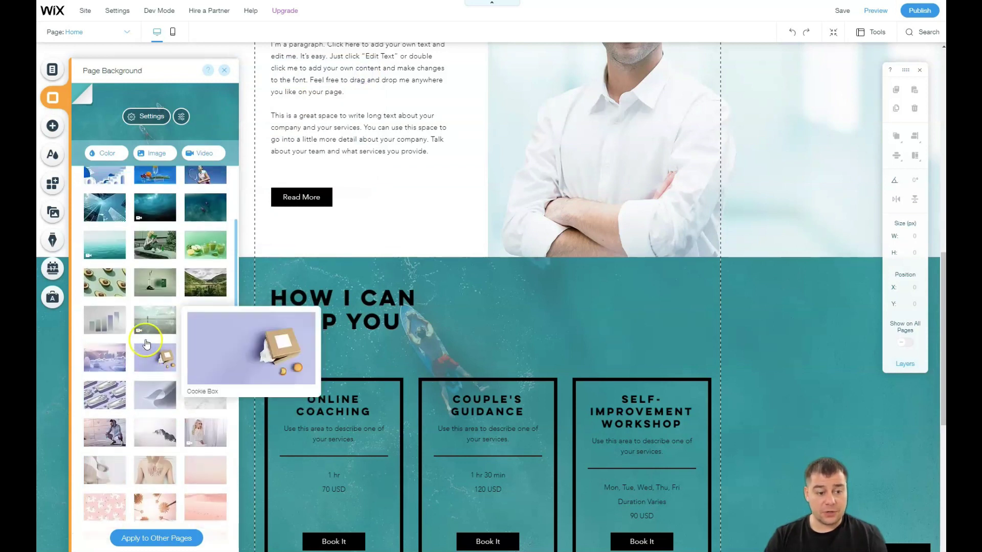
scroll(146, 344, up, 2)
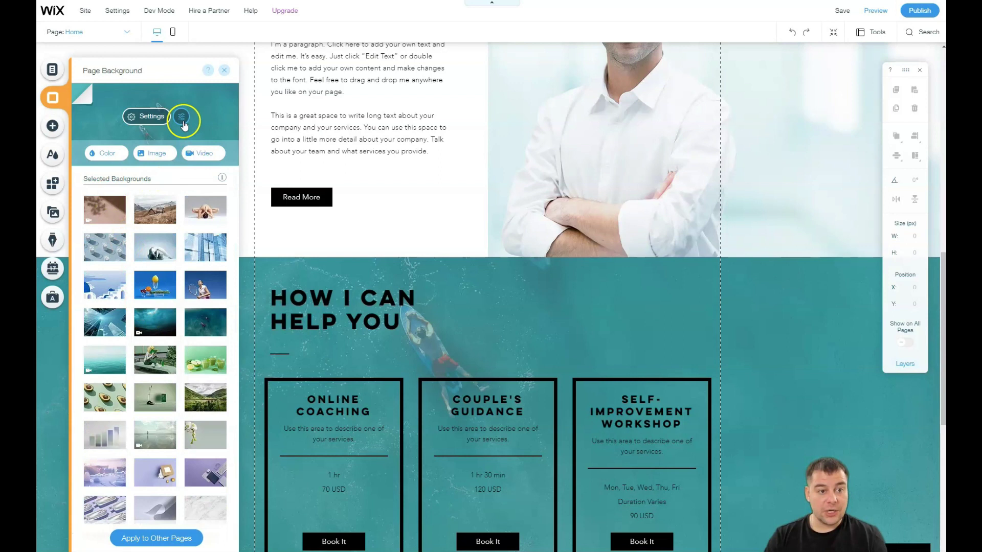
Close Page Background, select the hero strip, and open its background options.
click(223, 72)
scroll(714, 393, down, 2)
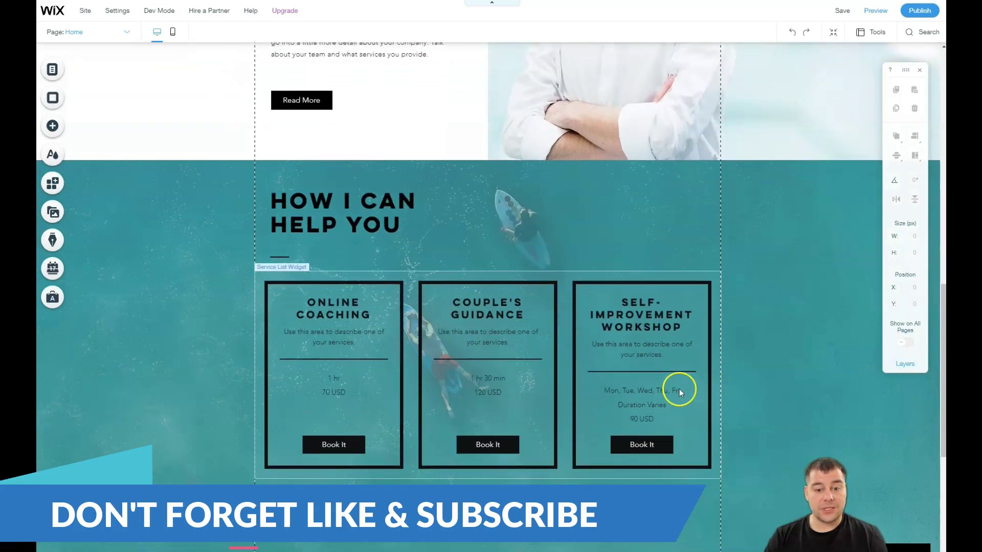
scroll(623, 385, down, 3)
scroll(606, 378, up, 4)
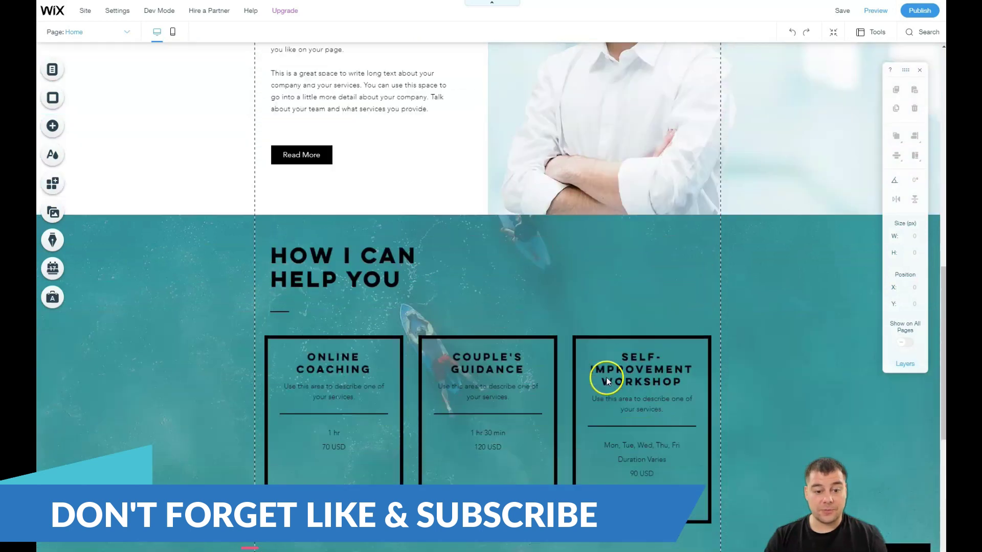
scroll(606, 380, up, 2)
scroll(604, 383, up, 3)
scroll(600, 394, up, 4)
scroll(599, 396, up, 1)
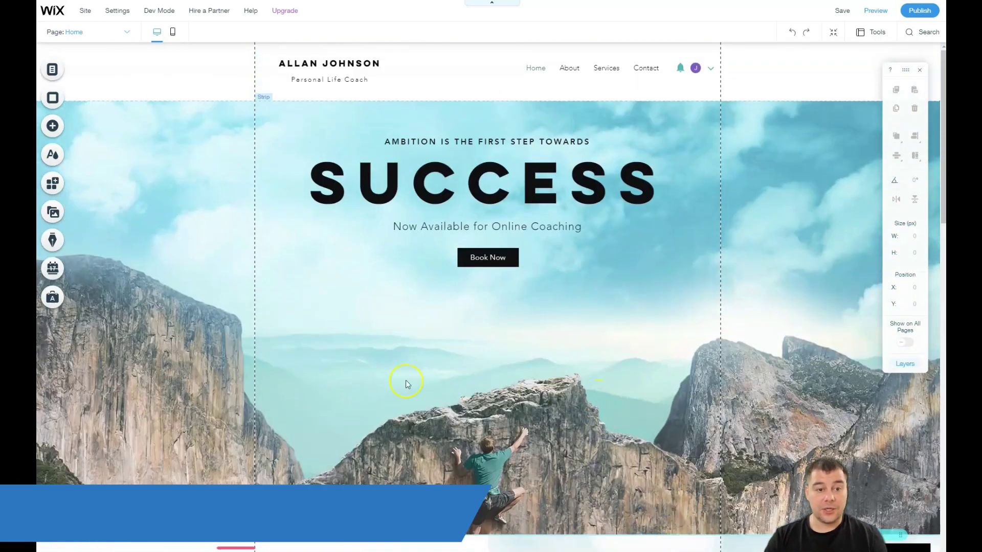
click(169, 201)
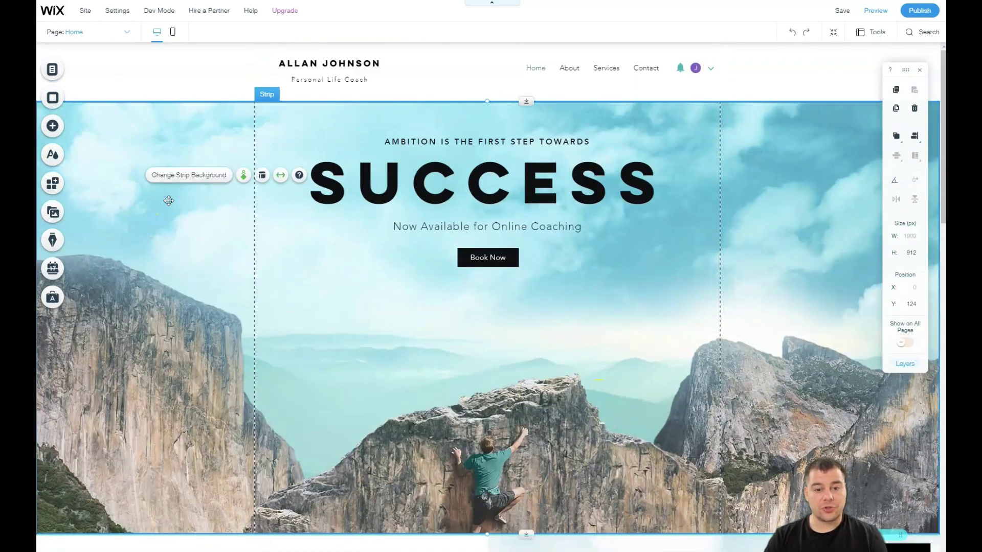
click(178, 185)
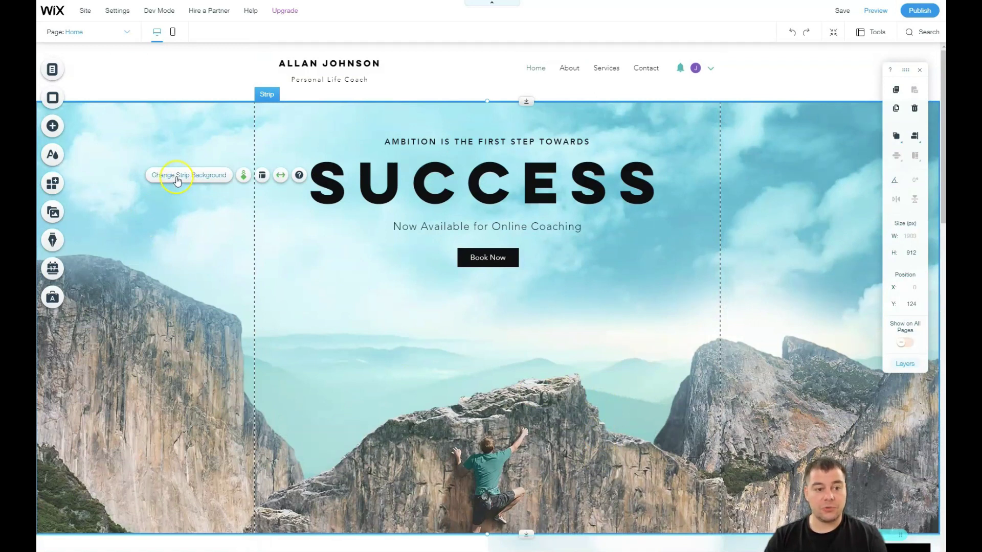
click(177, 181)
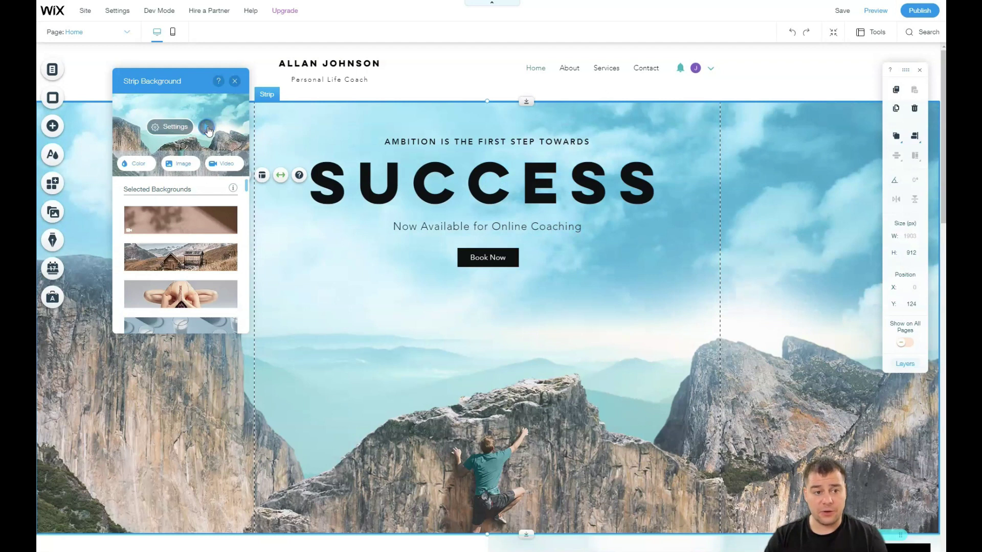
Close the strip background, then drag Book Now and 'Now Available for Online Coaching' lower.
click(134, 165)
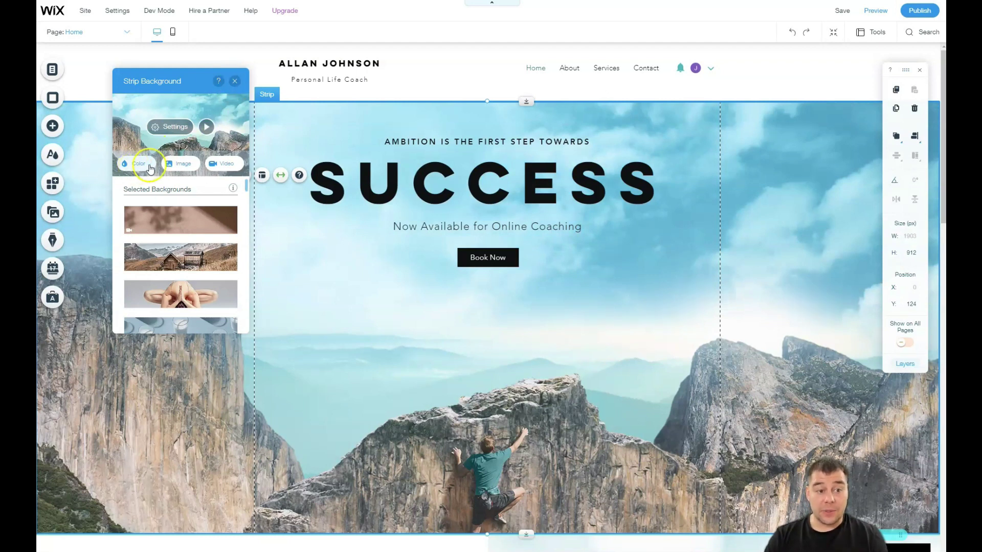
click(235, 82)
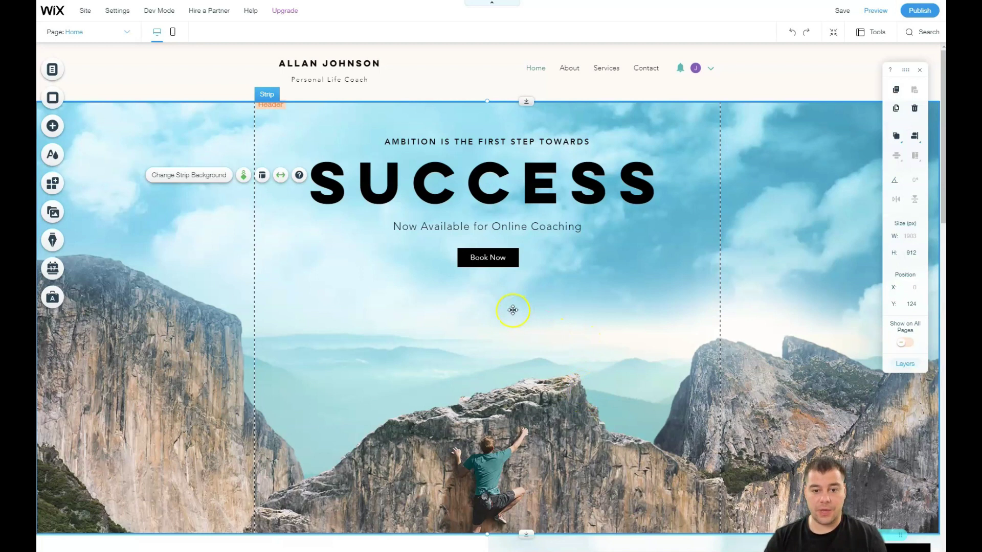
drag(488, 258, 487, 378)
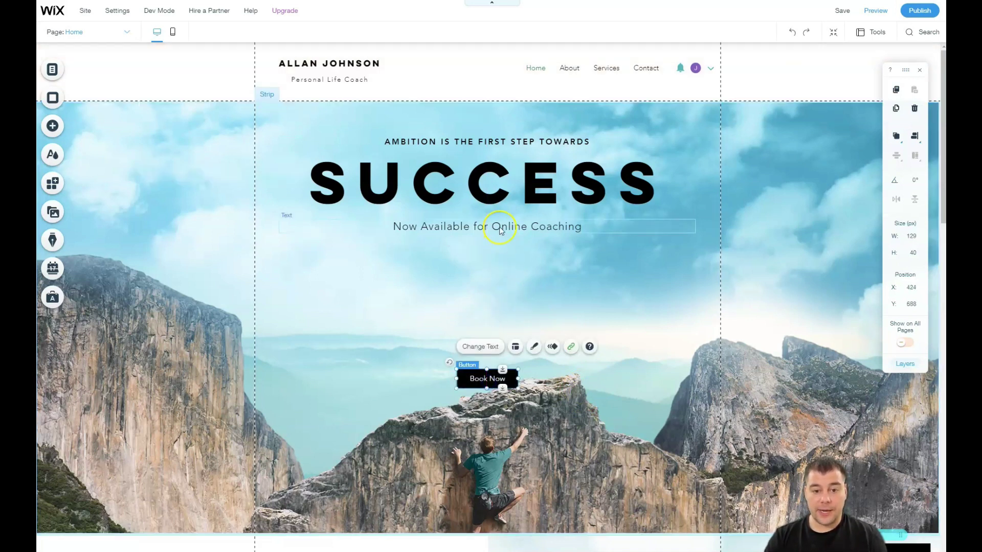
drag(502, 227, 498, 311)
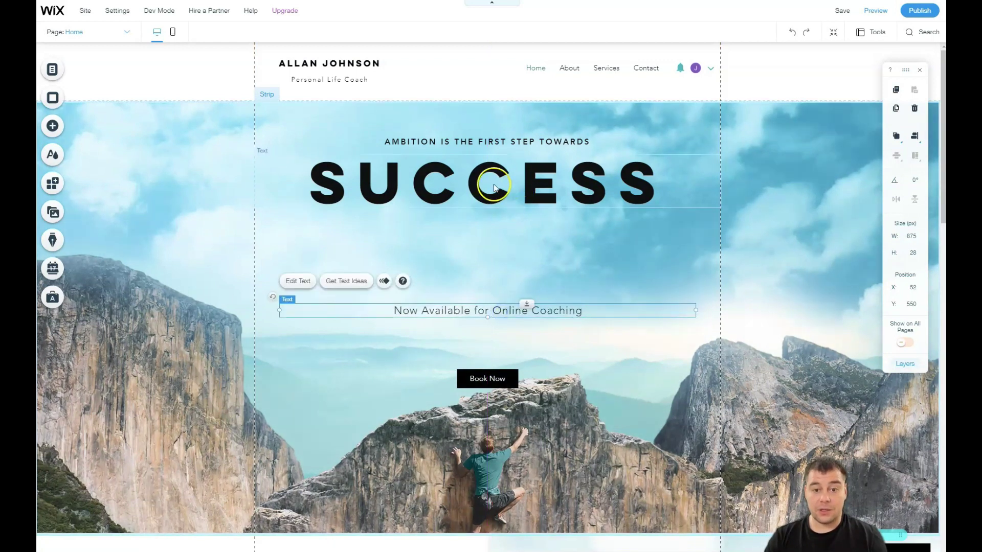
Nudge the SUCCESS heading slightly down within the hero strip.
mouse_move(493, 218)
mouse_down()
mouse_move(534, 228)
mouse_move(443, 243)
mouse_move(495, 220)
mouse_up()
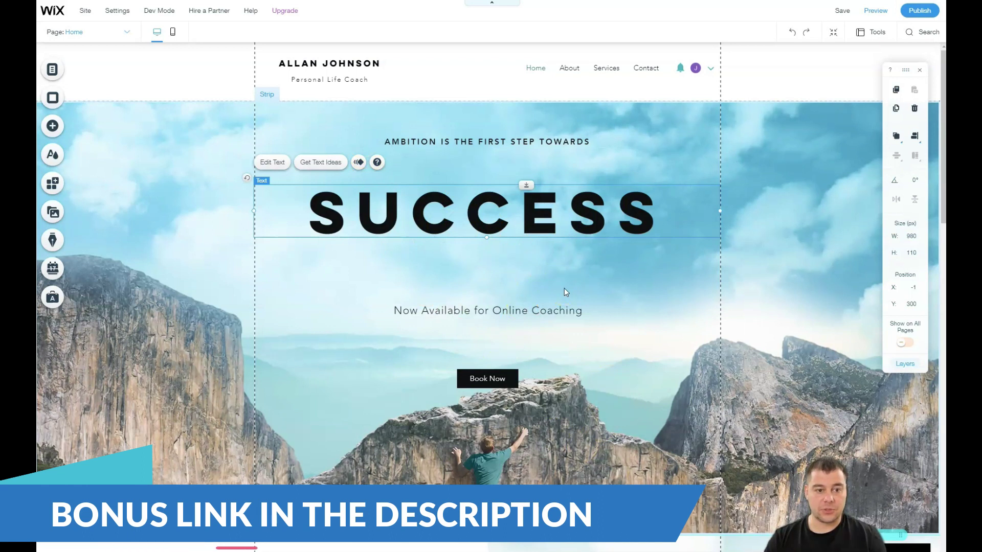
scroll(564, 291, down, 2)
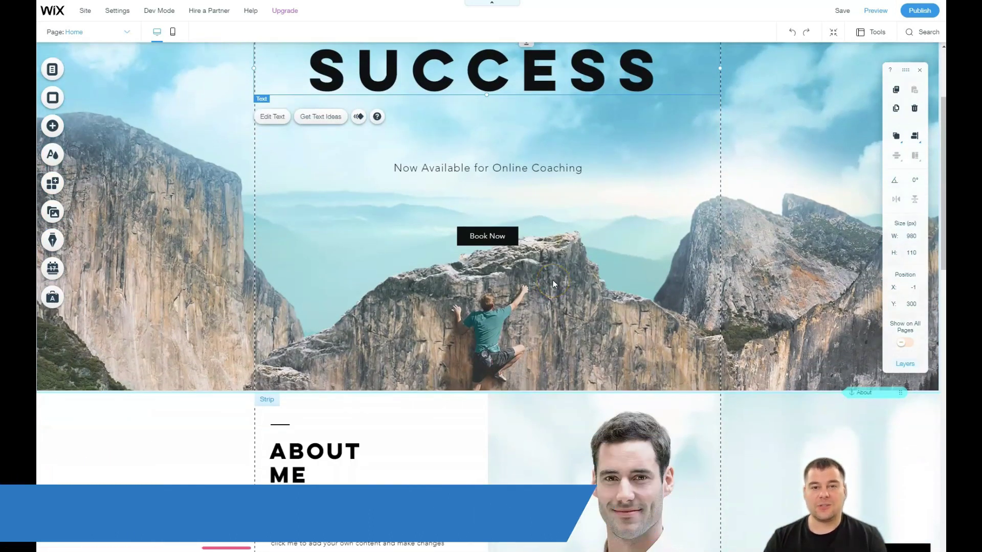
scroll(553, 281, down, 1)
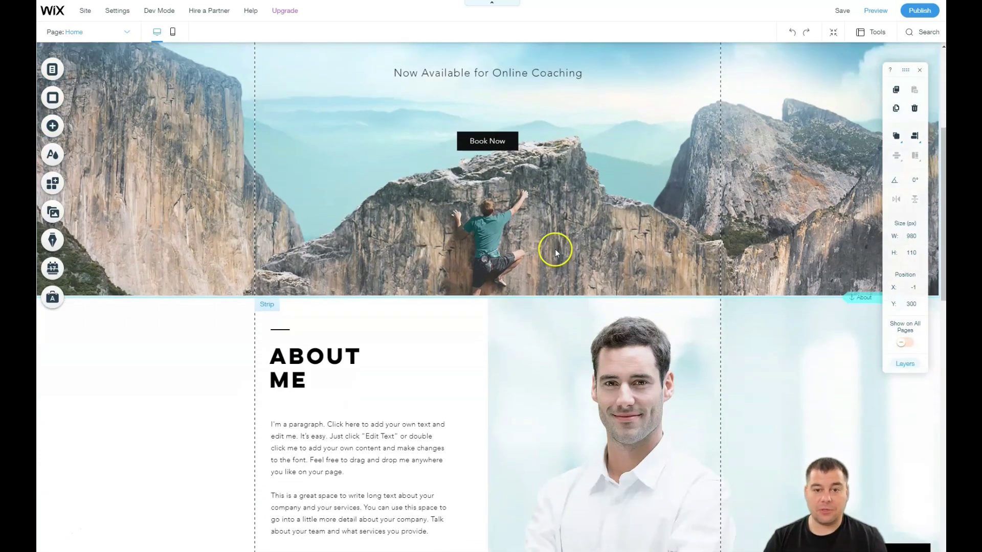
scroll(555, 251, down, 3)
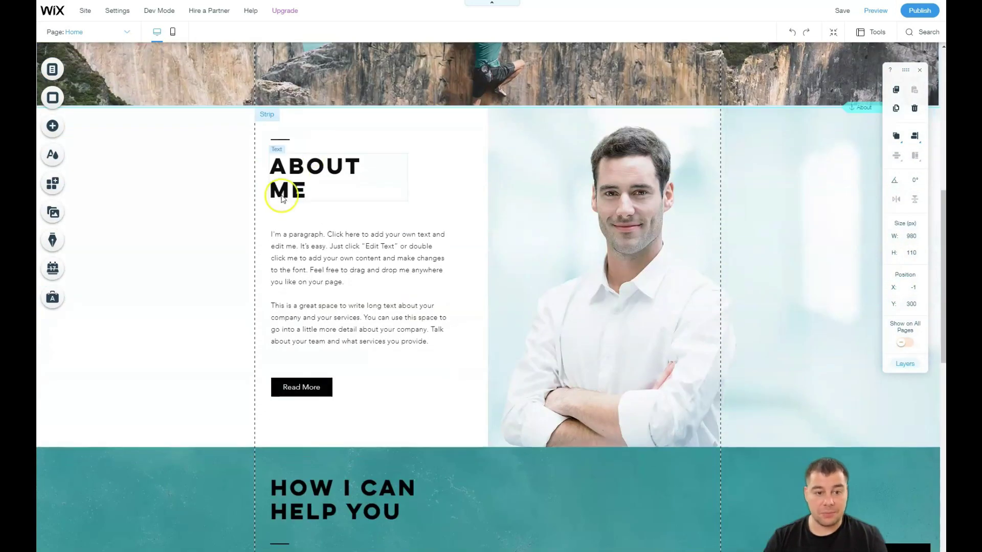
Leave the About Me heading editor and open Theme Manager's Change Theme options.
double_click(289, 177)
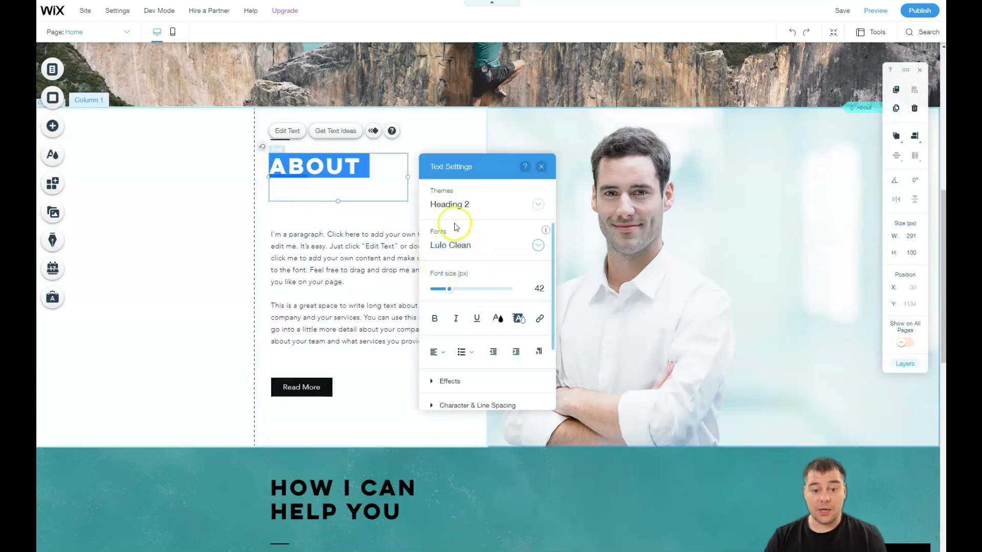
click(541, 168)
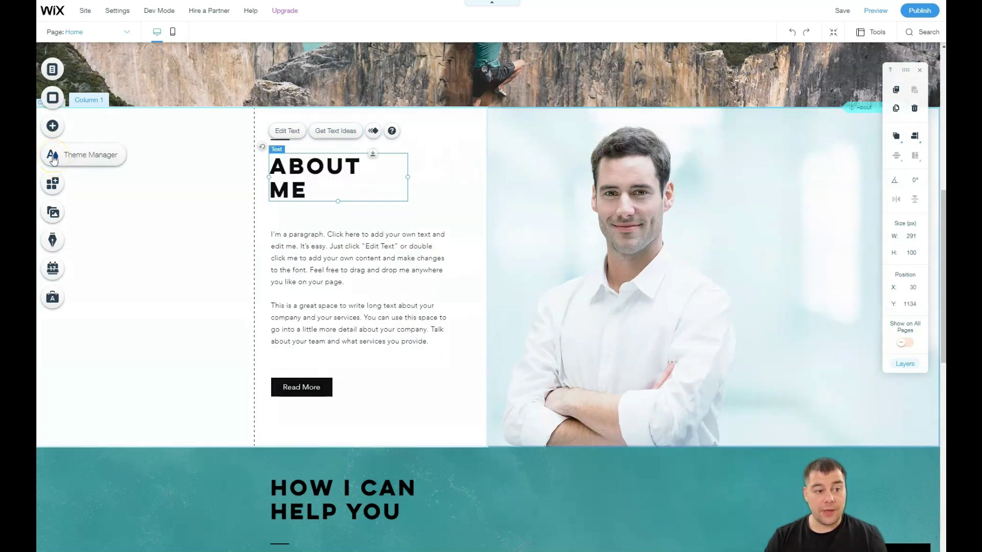
click(52, 157)
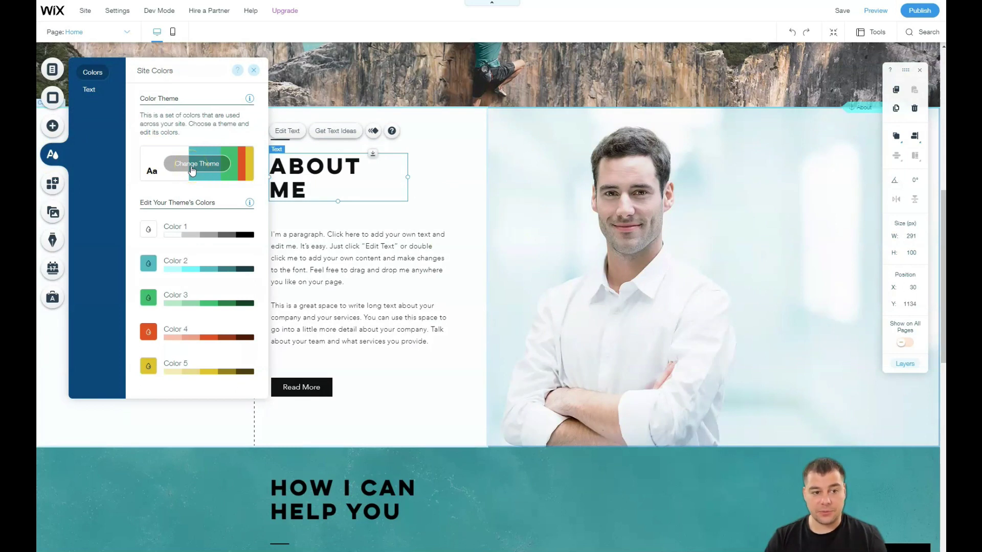
click(192, 168)
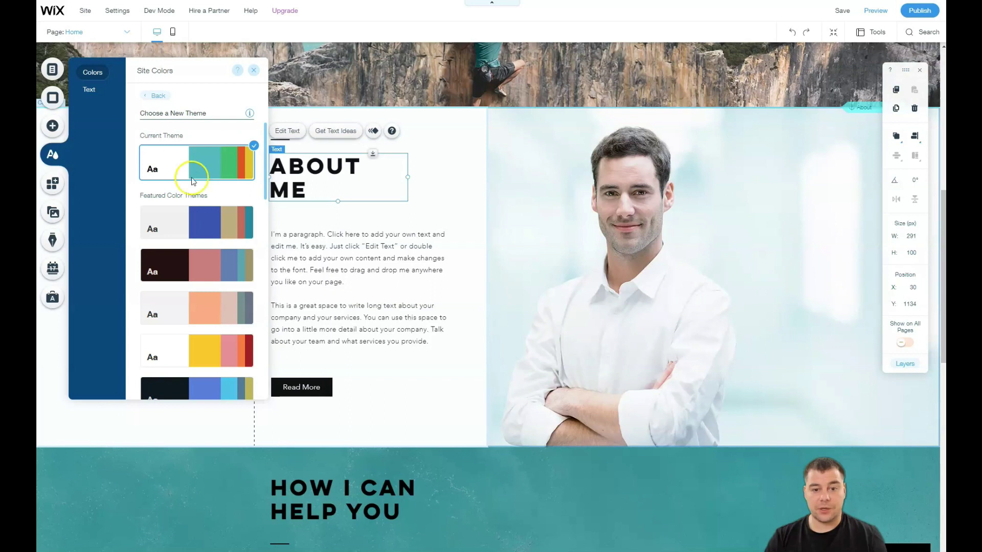
Preview the blue, brown, peach and yellow themes, then apply the dark navy theme.
click(204, 223)
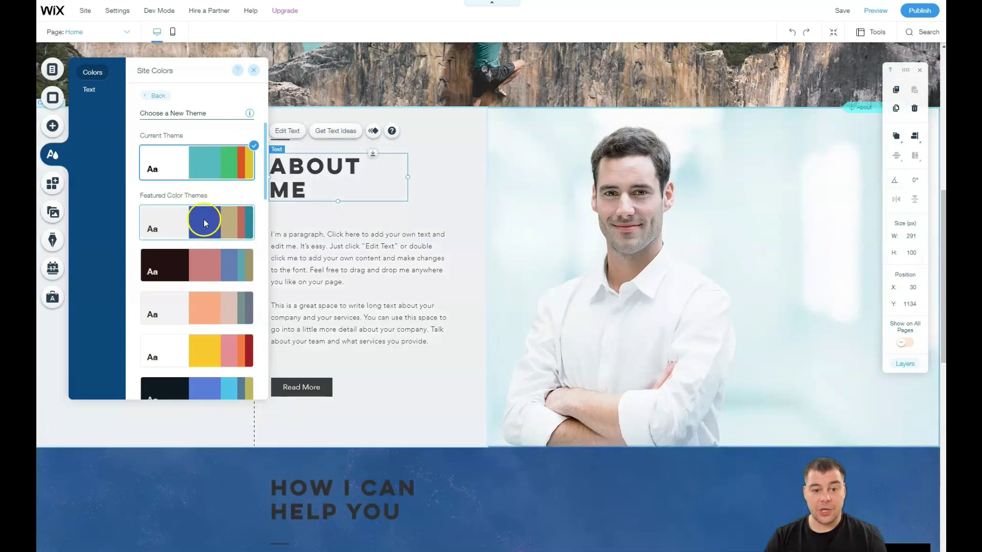
click(206, 266)
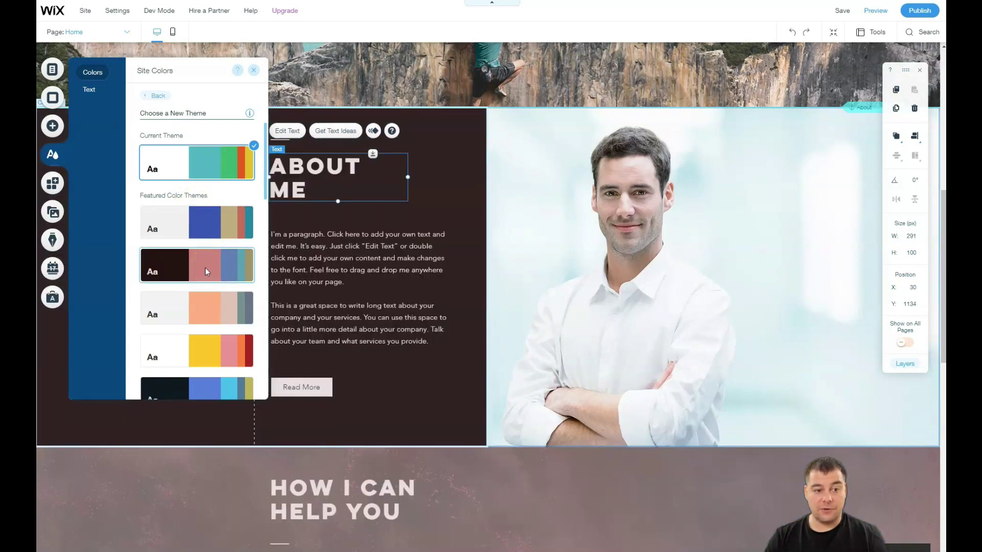
click(203, 311)
click(202, 347)
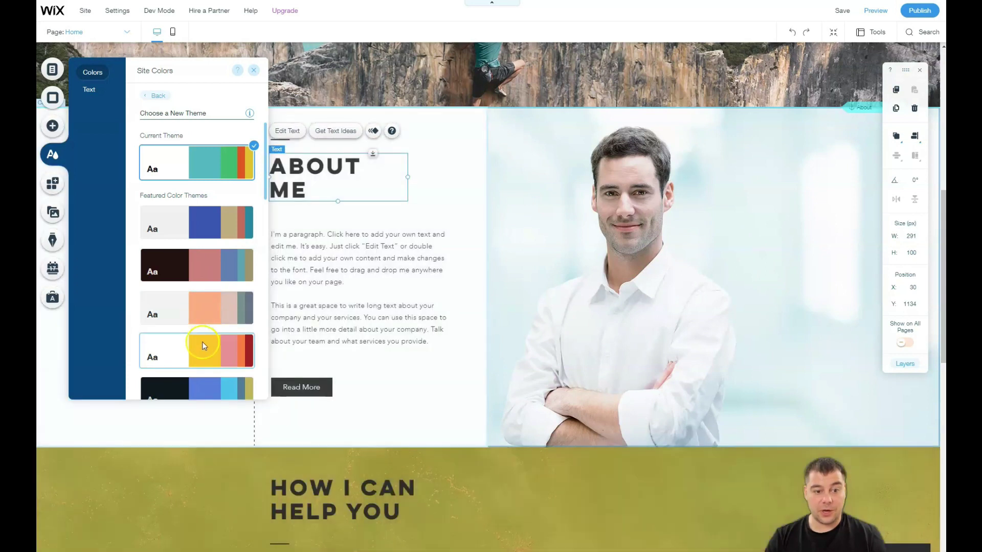
scroll(200, 318, down, 2)
scroll(200, 318, down, 1)
click(202, 254)
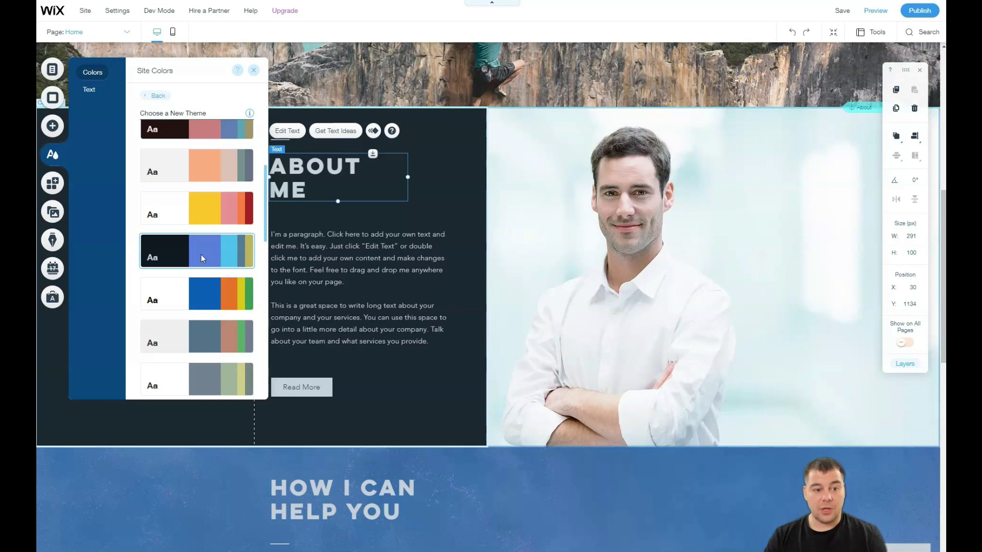
click(234, 120)
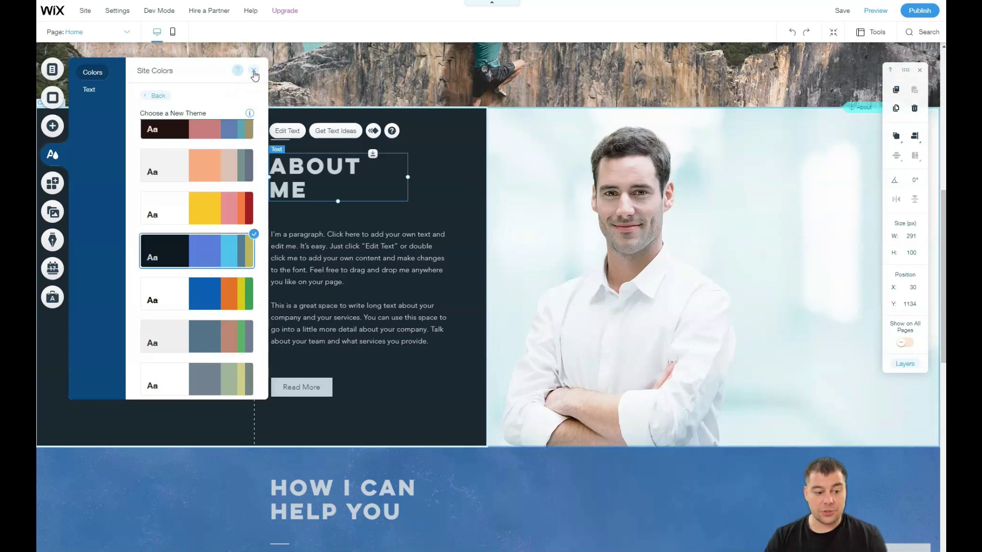
click(255, 74)
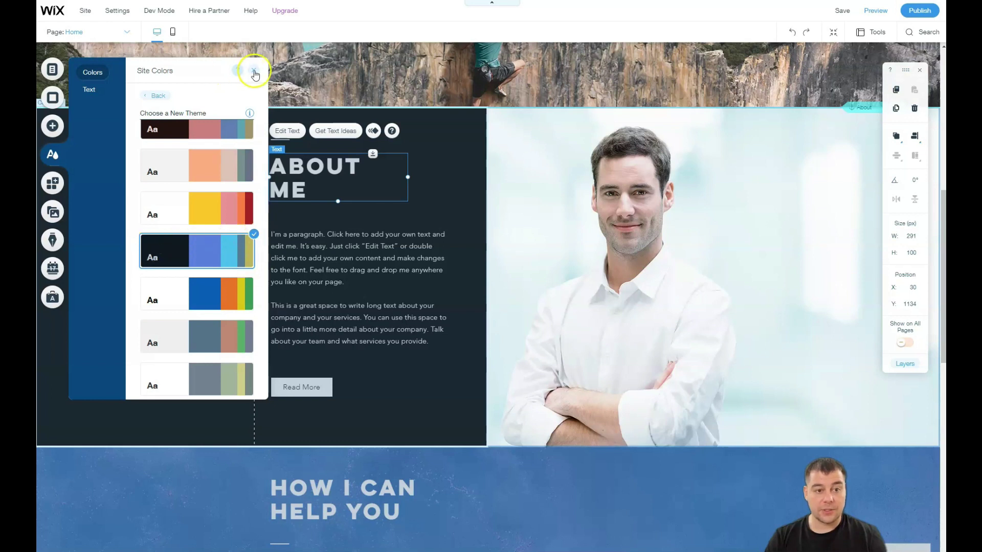
scroll(533, 232, down, 3)
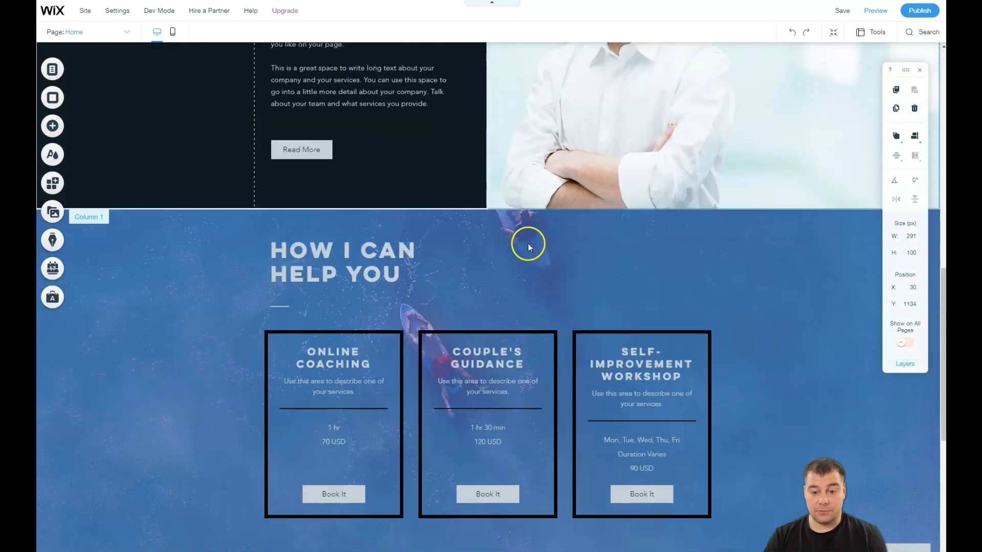
scroll(528, 241, down, 4)
scroll(466, 271, down, 1)
scroll(465, 271, up, 3)
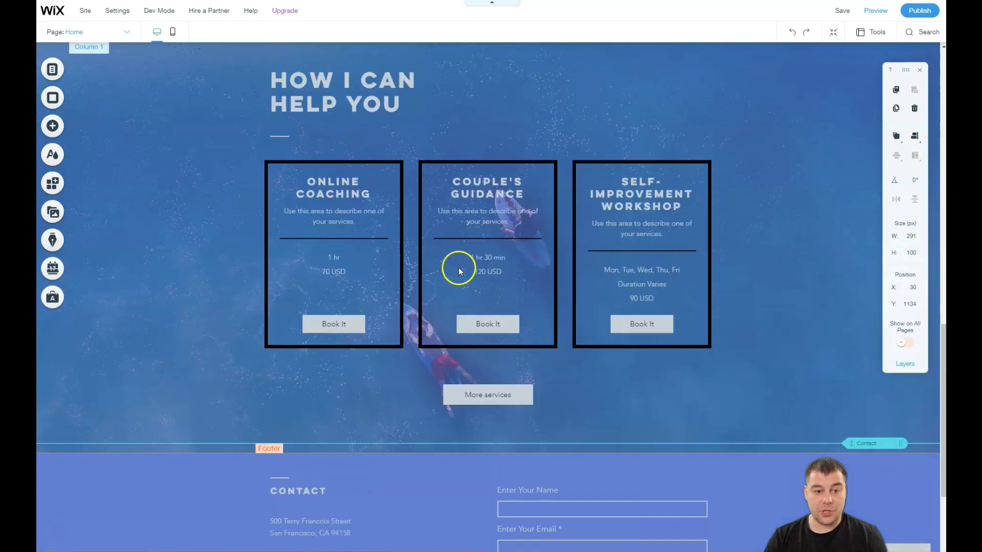
scroll(458, 267, up, 4)
scroll(457, 268, up, 1)
scroll(457, 269, up, 3)
scroll(457, 269, up, 3)
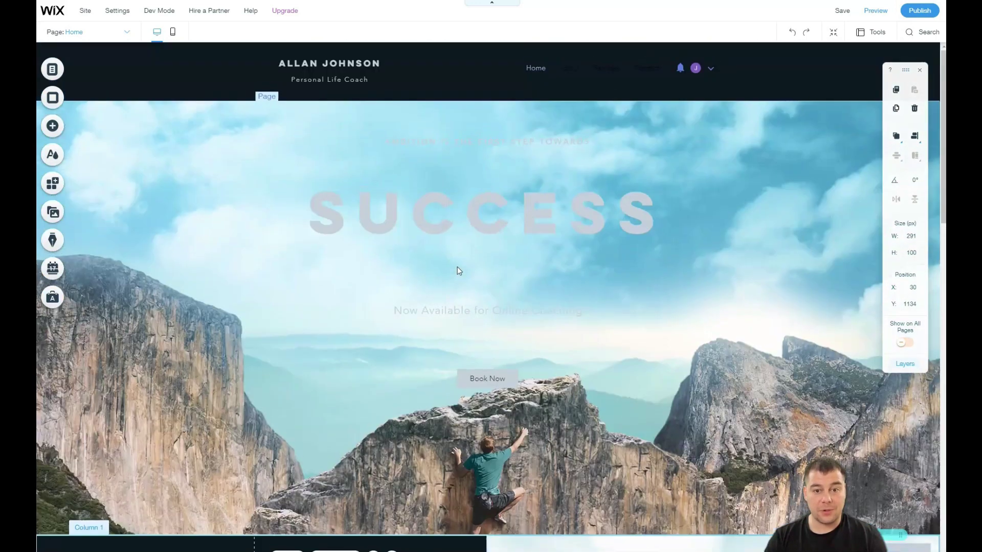
Review the navy page by selecting the hero strip, About Me text and service cards.
click(456, 266)
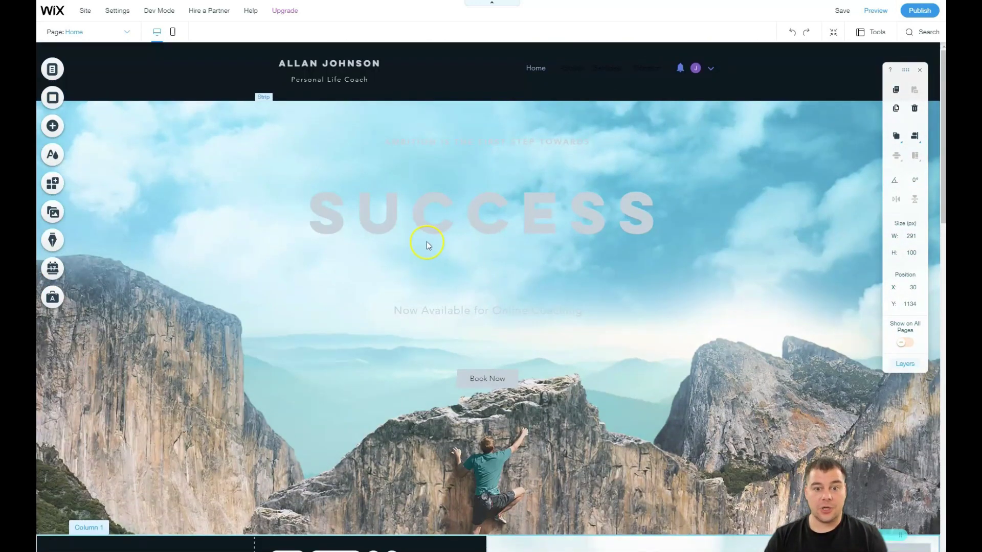
scroll(426, 244, down, 2)
scroll(424, 243, down, 3)
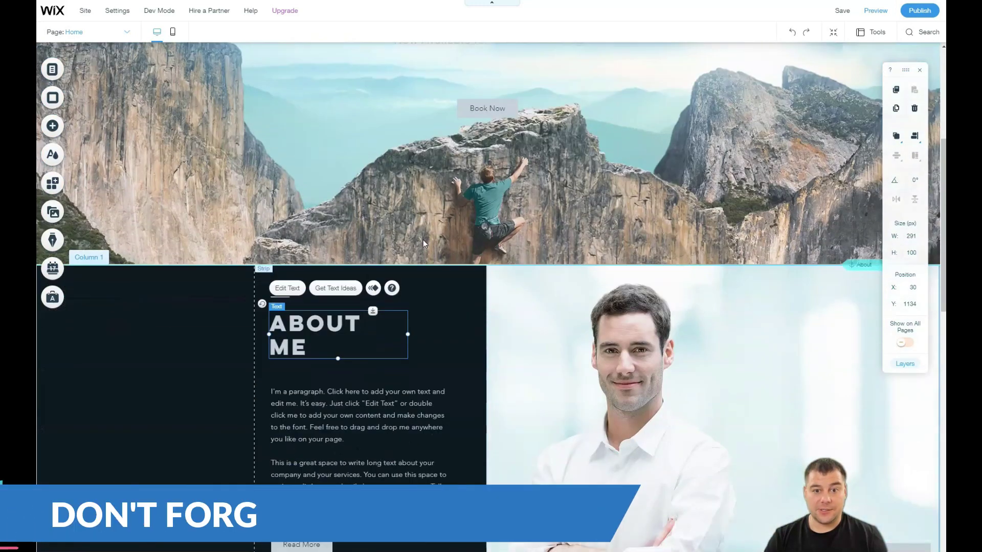
scroll(423, 242, down, 2)
scroll(424, 244, down, 2)
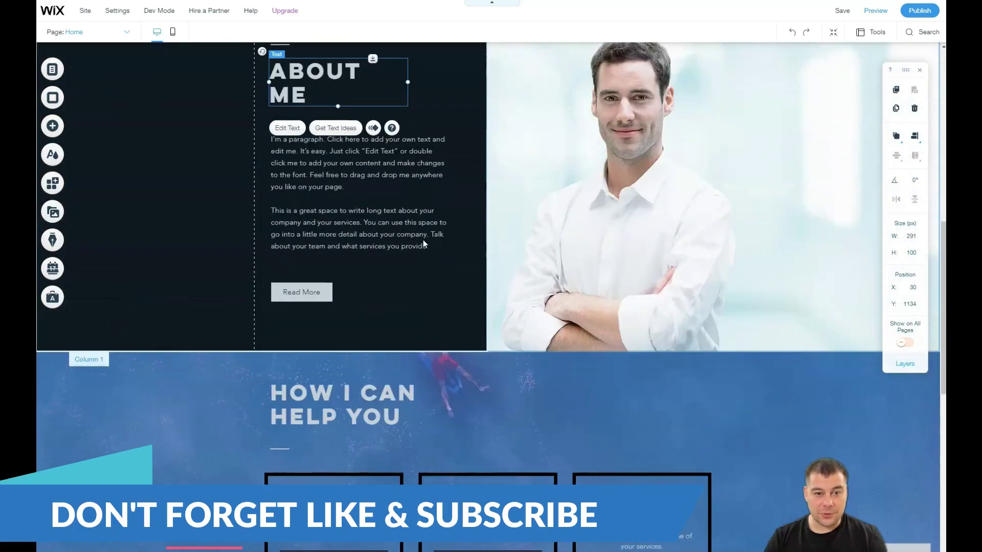
click(416, 236)
scroll(400, 232, down, 3)
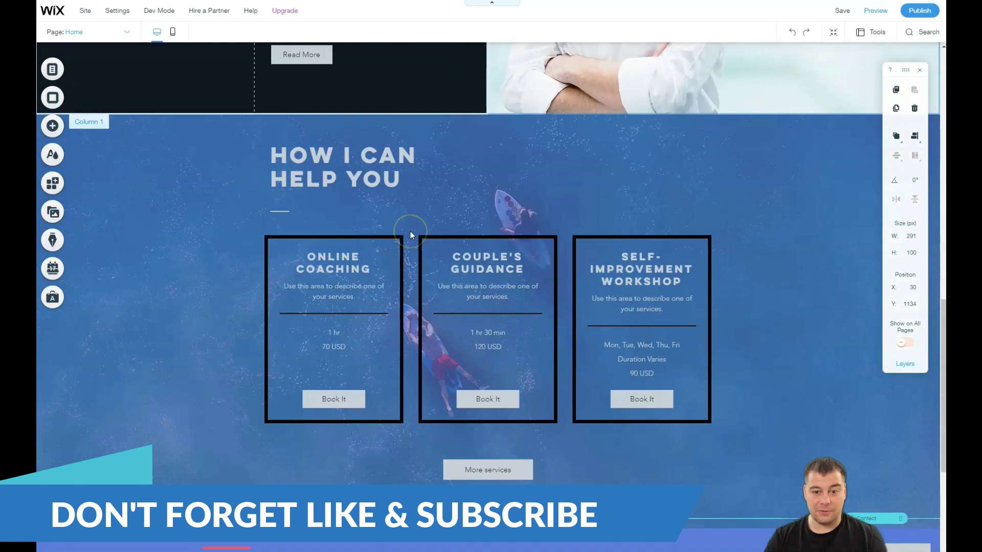
scroll(411, 231, down, 1)
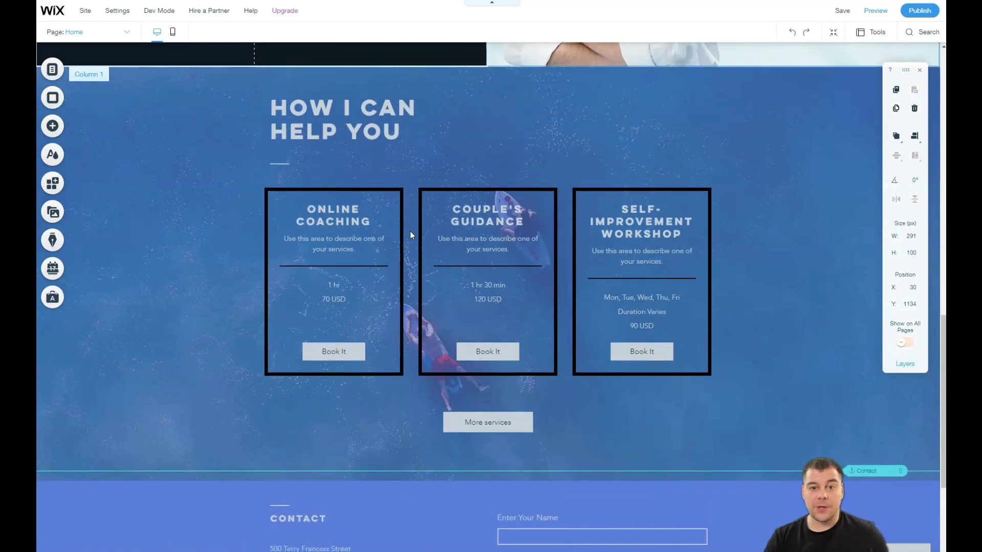
click(411, 229)
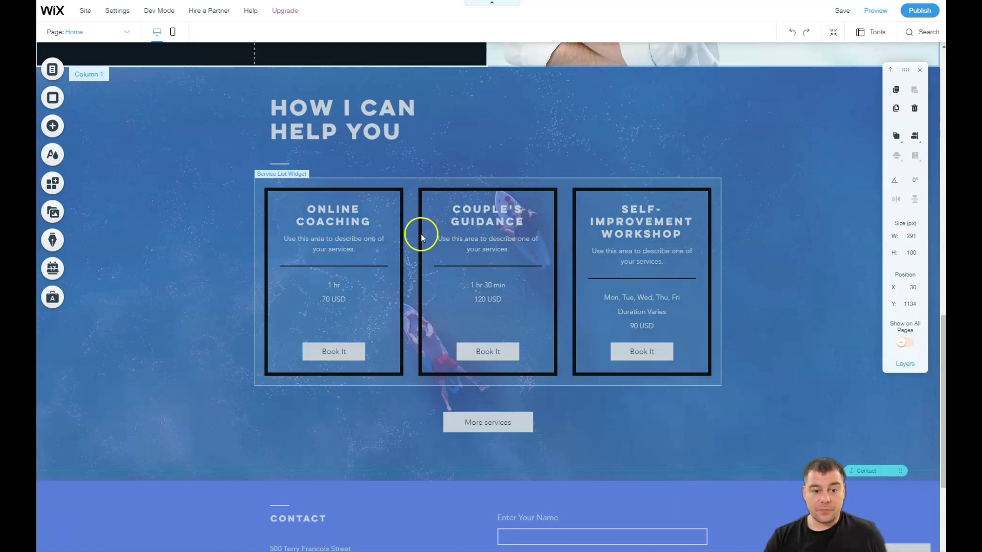
scroll(414, 194, up, 2)
scroll(414, 194, up, 2)
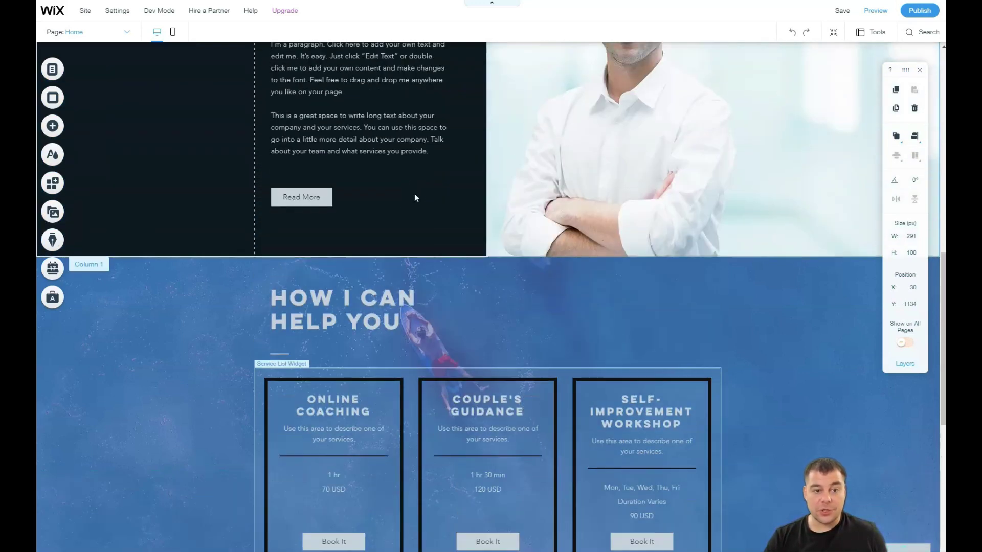
scroll(414, 197, up, 2)
click(414, 197)
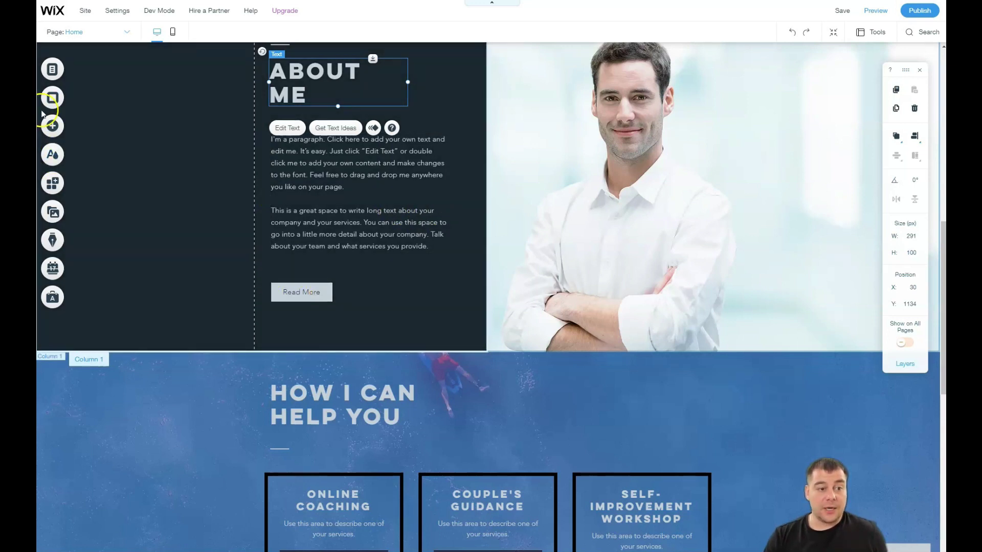
Browse the Welcome, About, Services, Team and Testimonials strip templates under Add > Strip.
click(53, 127)
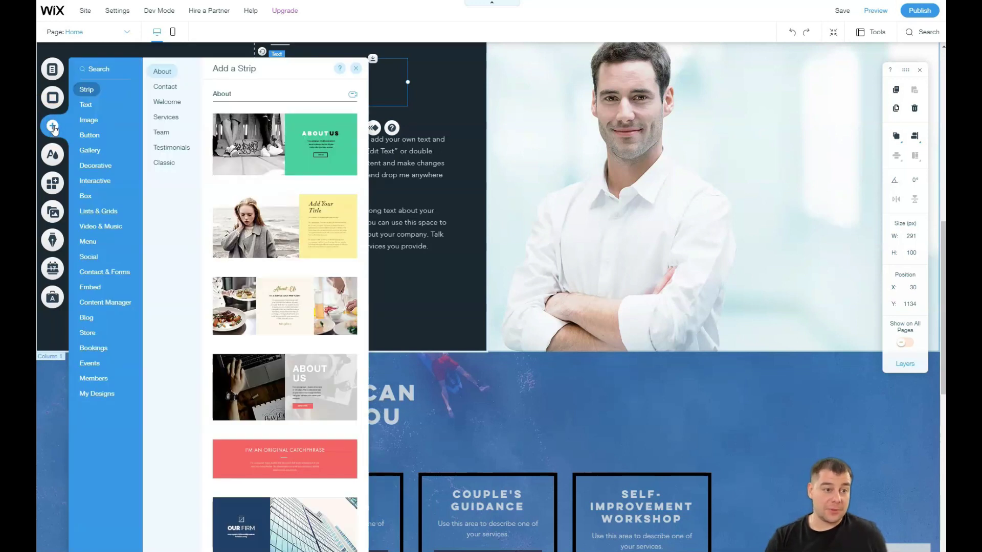
click(87, 91)
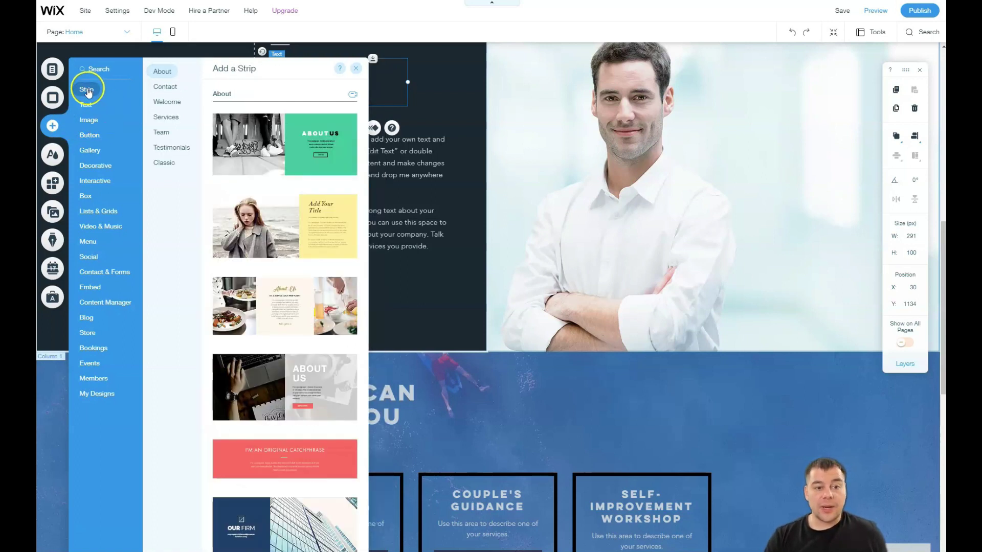
click(168, 101)
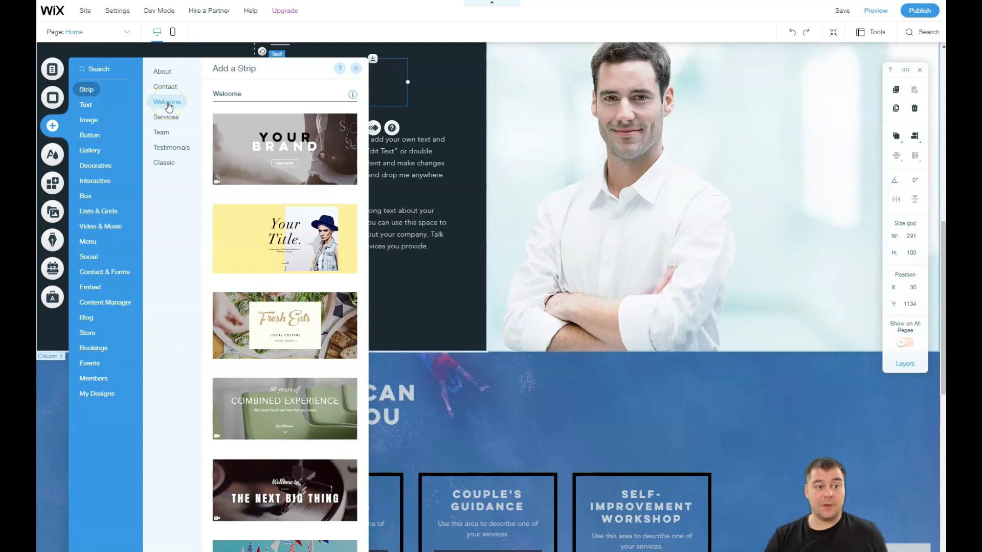
click(161, 72)
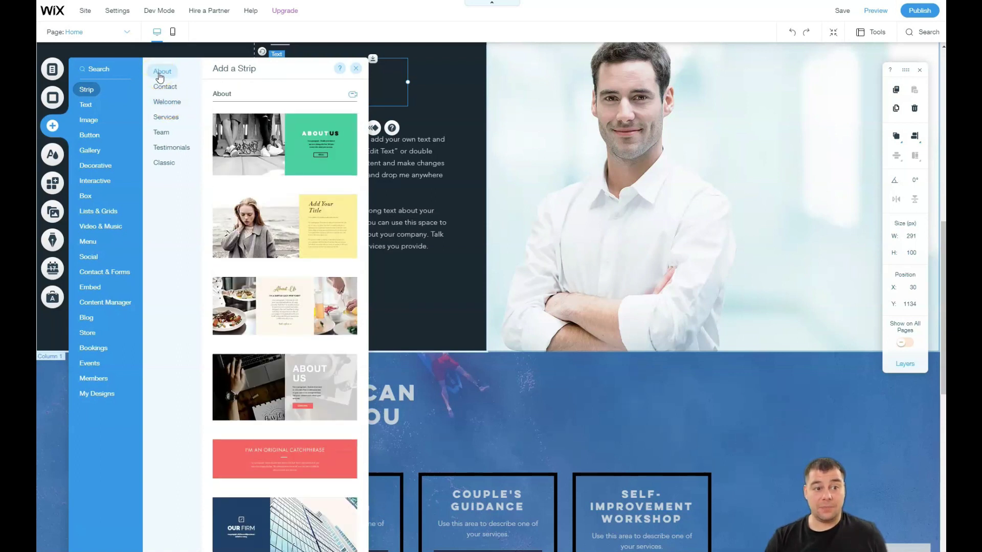
click(165, 120)
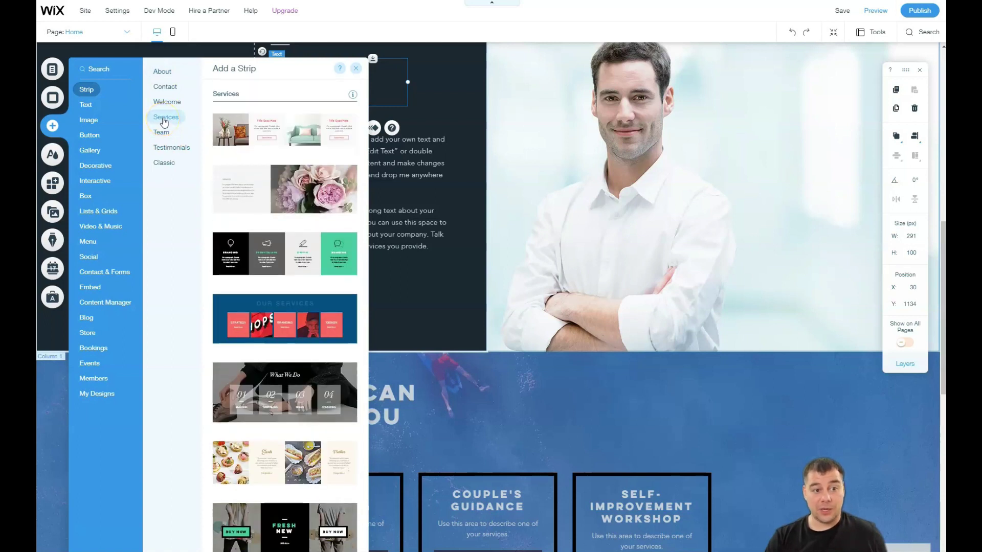
click(163, 133)
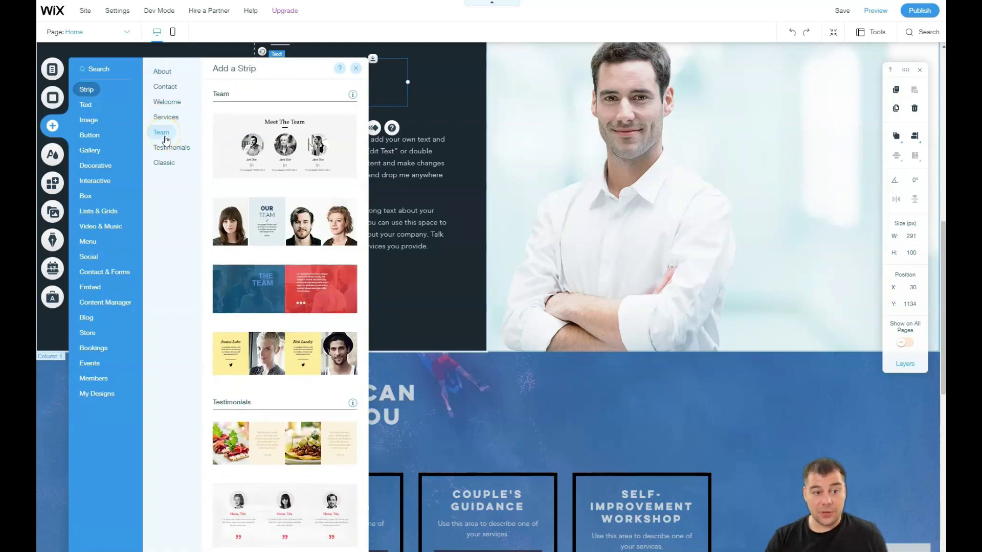
click(169, 149)
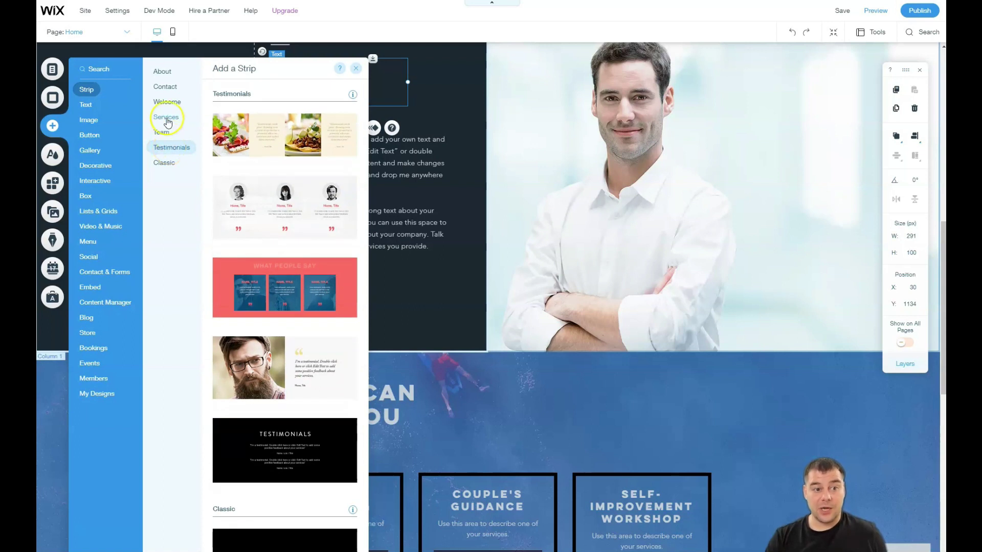
Drag a plain dark Classic strip onto the page below About Me.
click(167, 102)
click(164, 90)
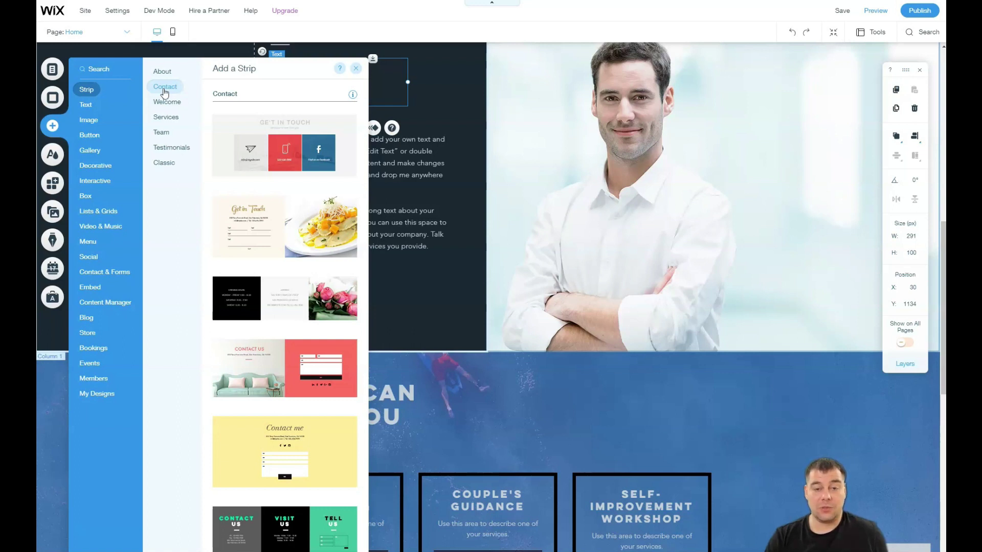
click(163, 163)
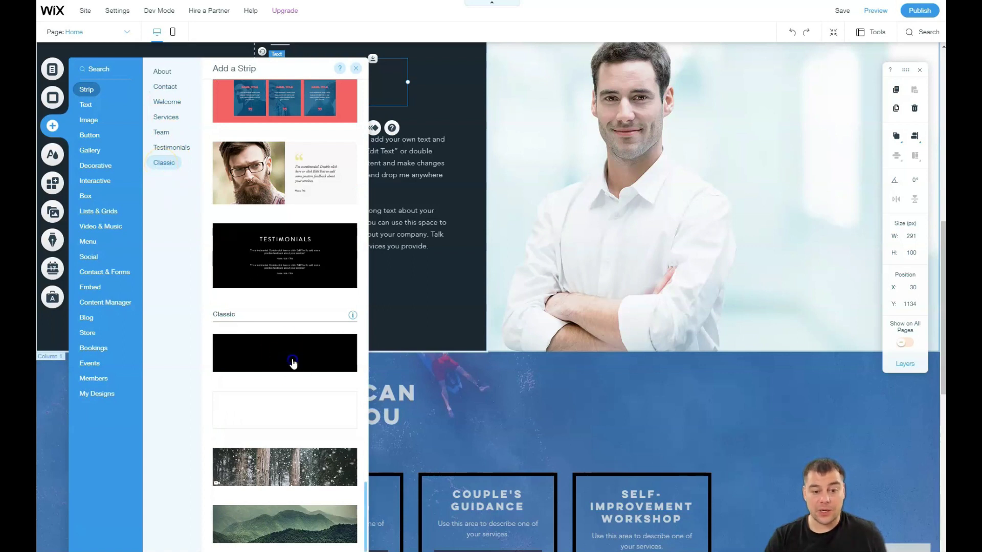
drag(284, 354, 572, 365)
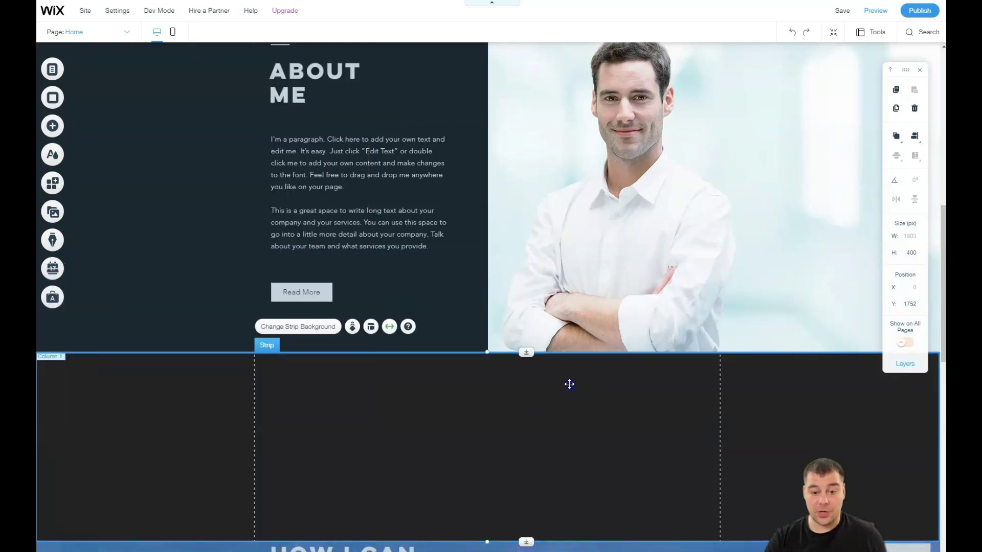
Use Zoom Out & Reorder to move the dark strip above About Me.
click(833, 31)
scroll(609, 357, down, 3)
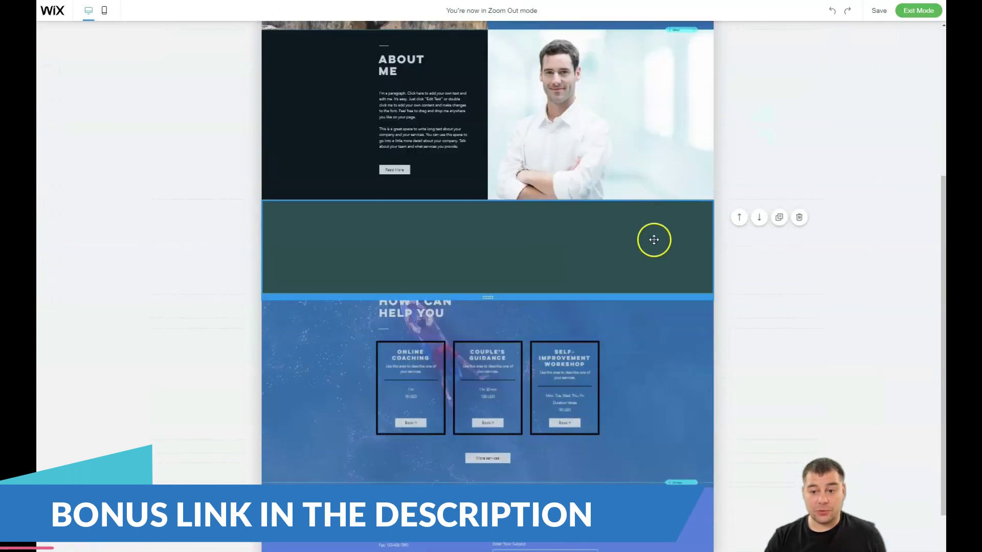
click(739, 217)
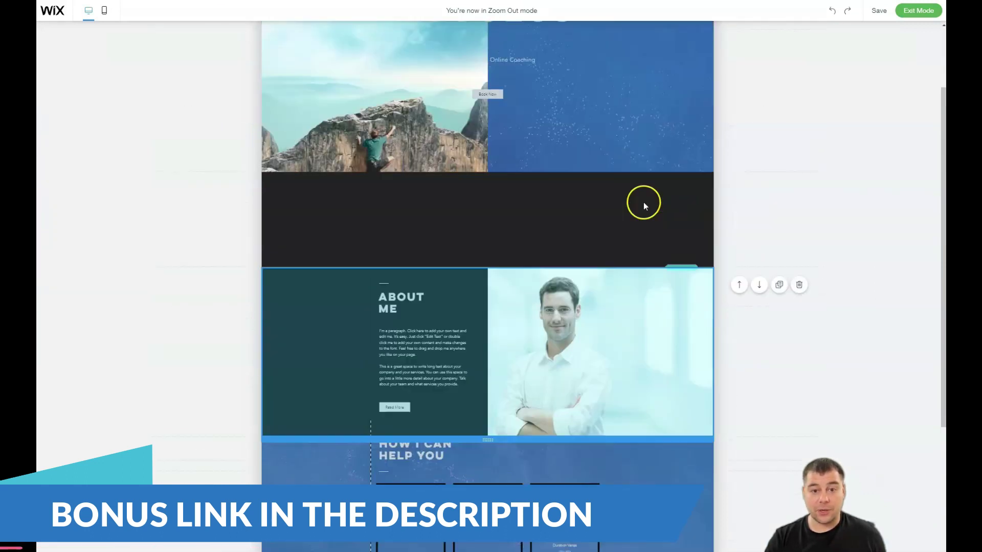
scroll(641, 209, up, 1)
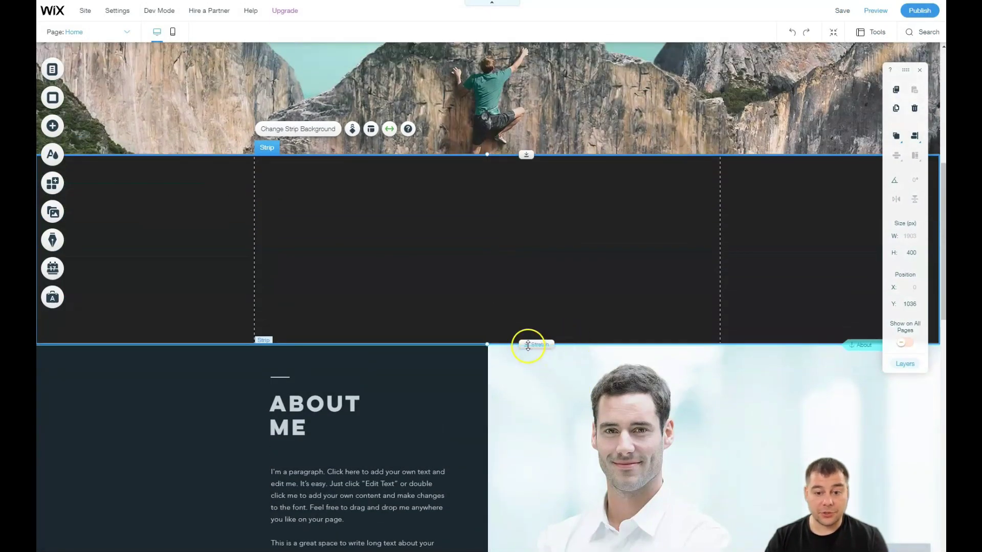
Stretch the dark strip taller and add a grey Big Title heading inside it.
drag(529, 367, 526, 440)
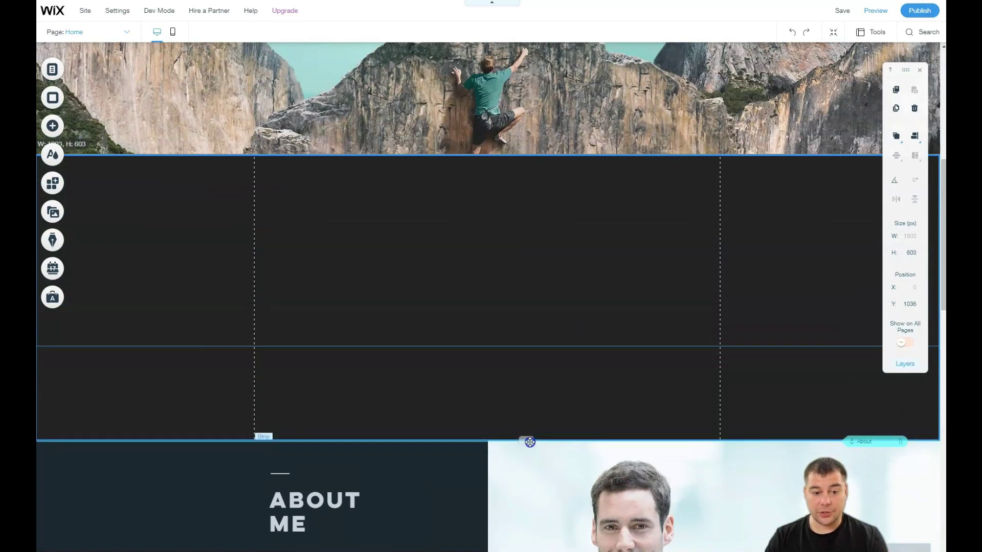
click(52, 125)
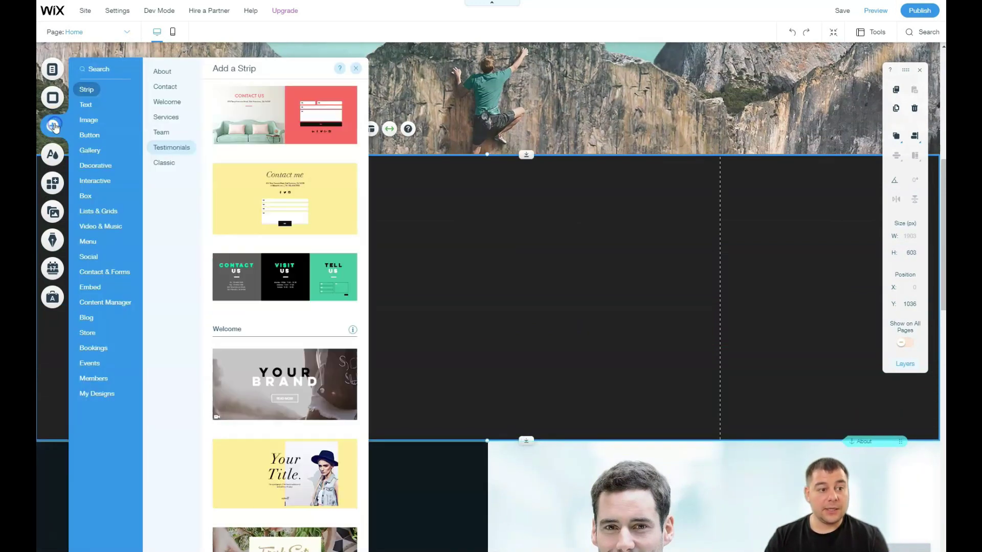
click(84, 108)
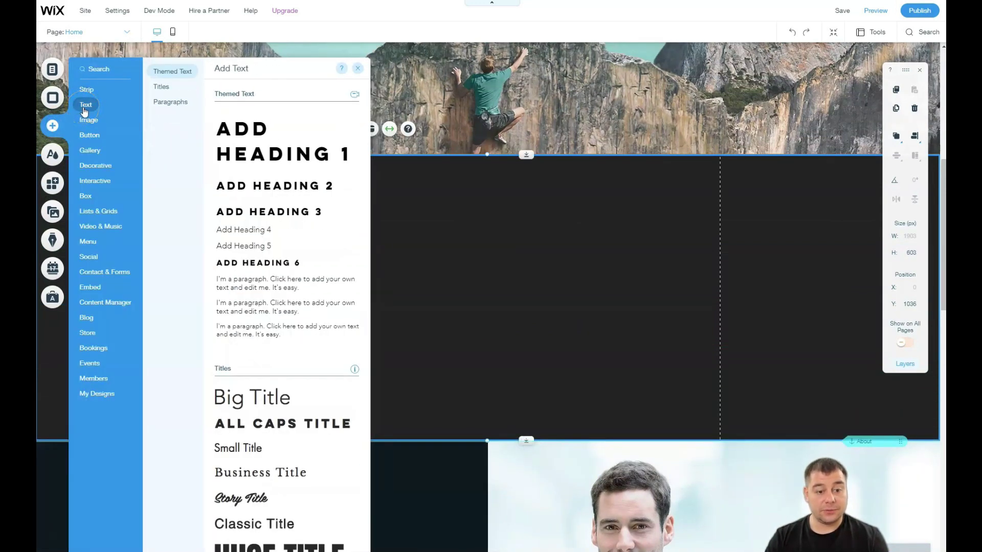
mouse_move(237, 395)
mouse_down()
mouse_move(475, 191)
mouse_move(462, 191)
mouse_up()
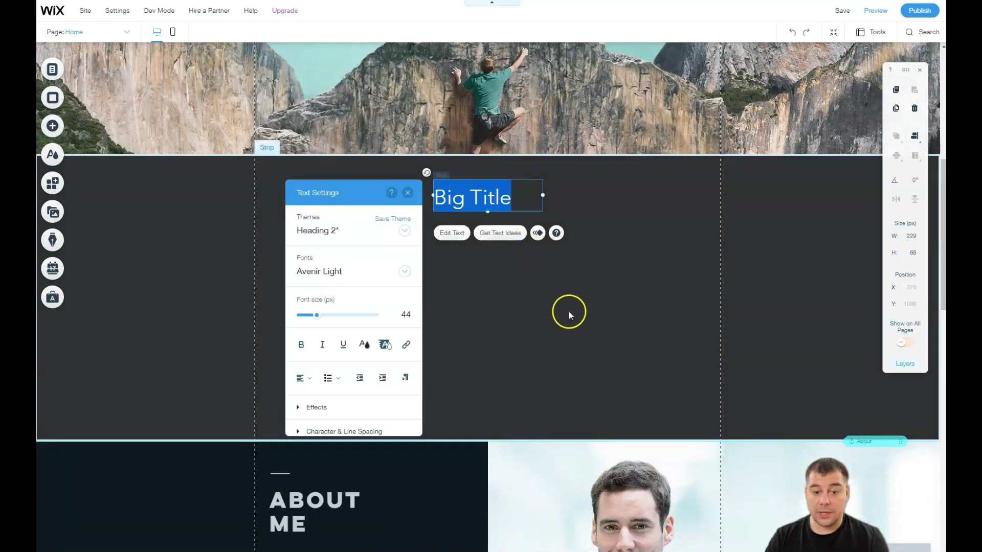
click(360, 344)
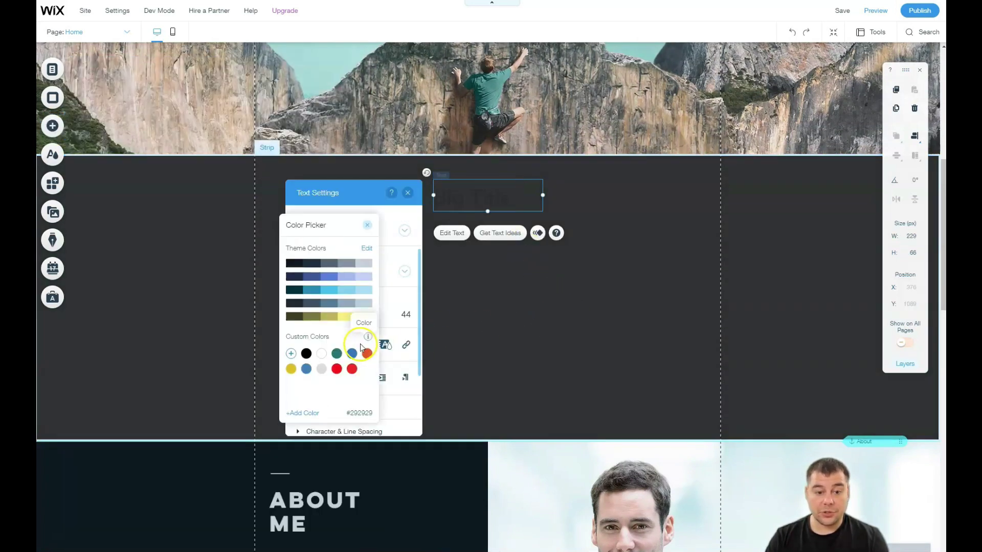
click(361, 263)
click(408, 195)
click(408, 194)
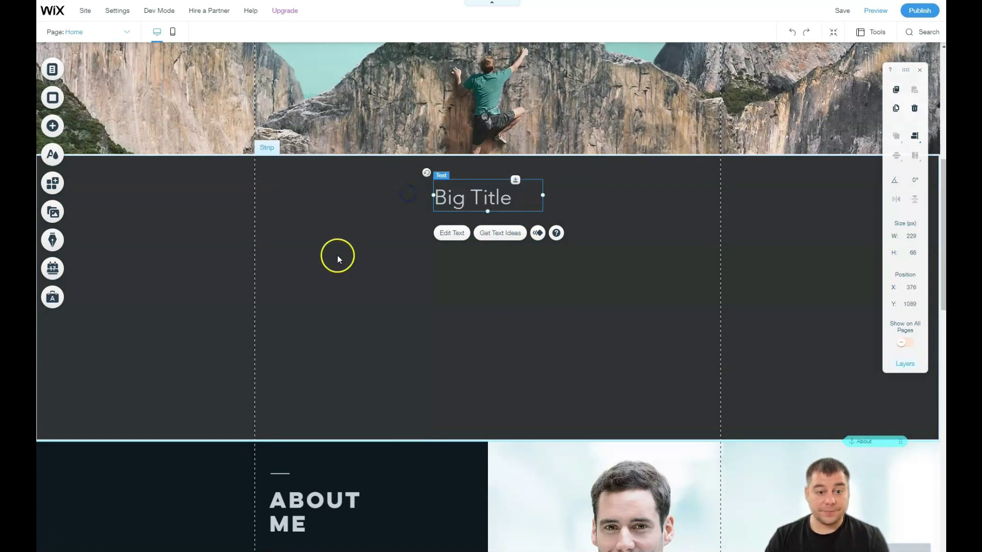
Place a video player below the title from Add > Video & Music.
click(52, 126)
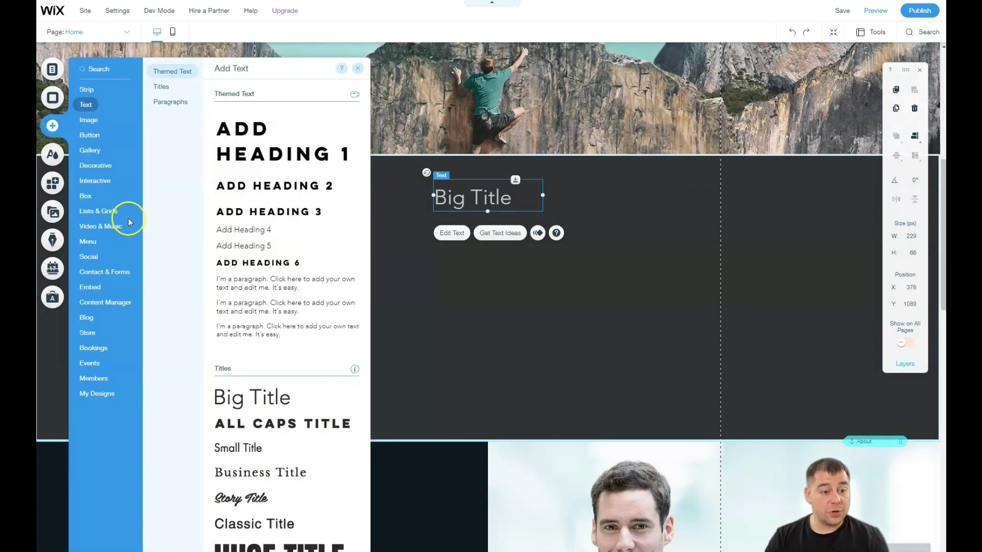
click(100, 210)
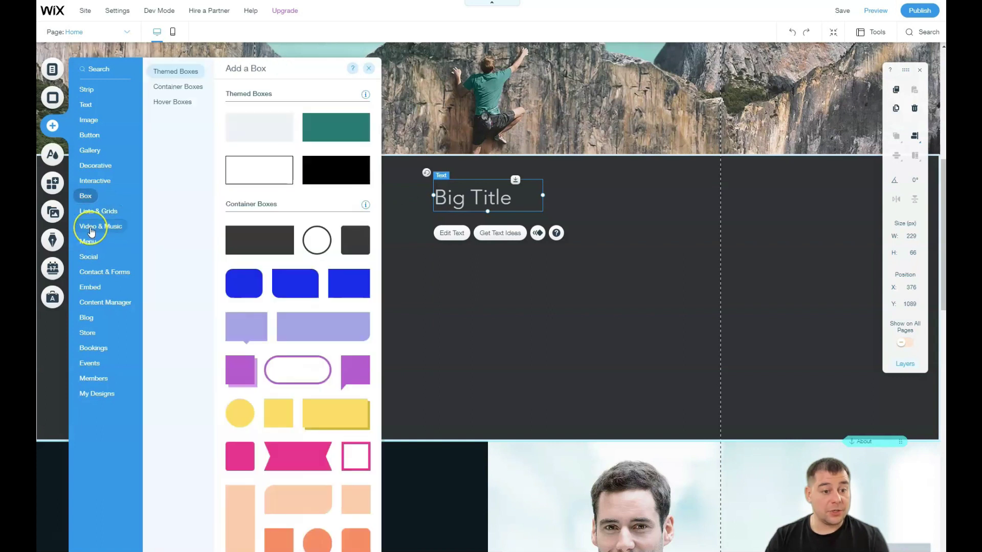
click(92, 226)
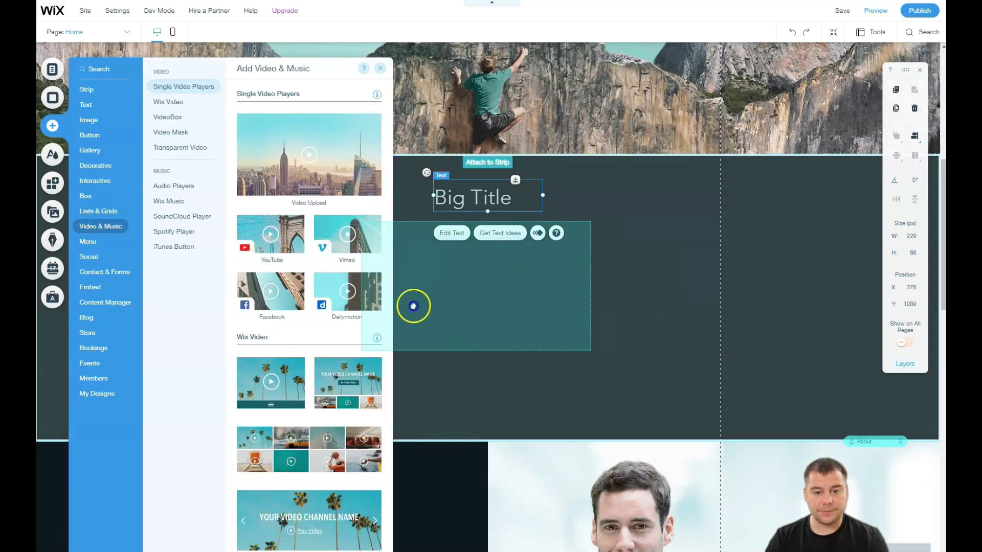
mouse_move(327, 275)
mouse_down()
mouse_move(459, 322)
mouse_move(461, 335)
mouse_up()
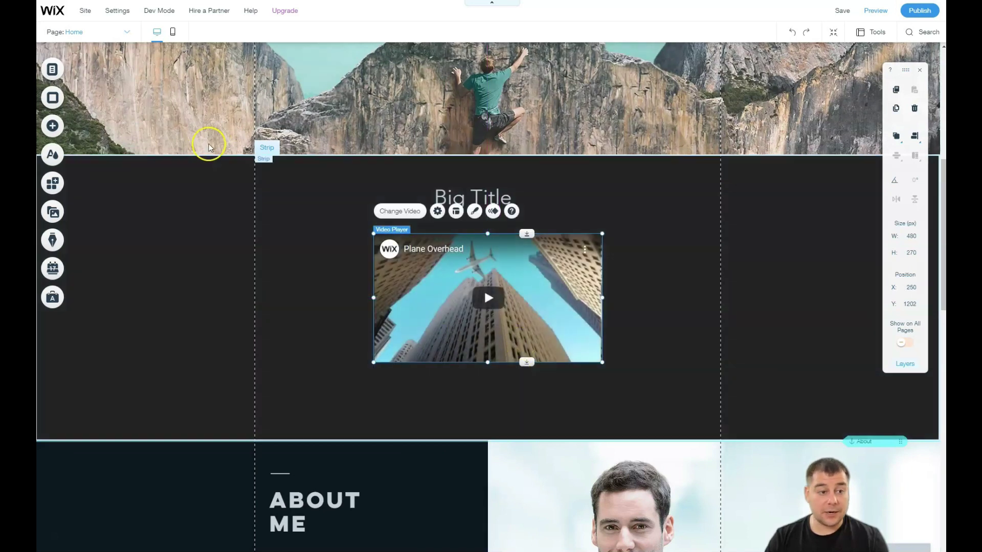
Drag a themed button from Add > Button beneath the video player.
click(52, 125)
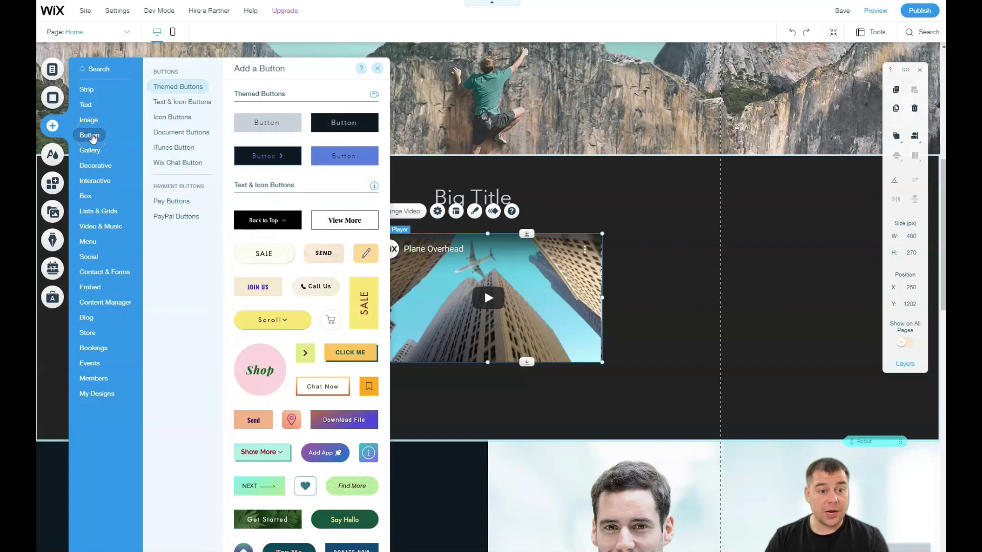
drag(267, 122, 484, 410)
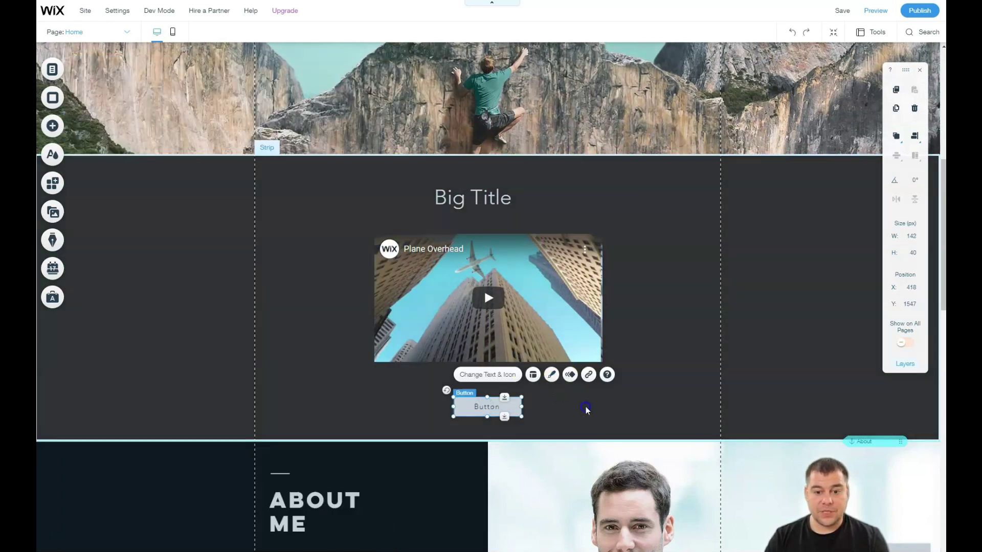
click(103, 164)
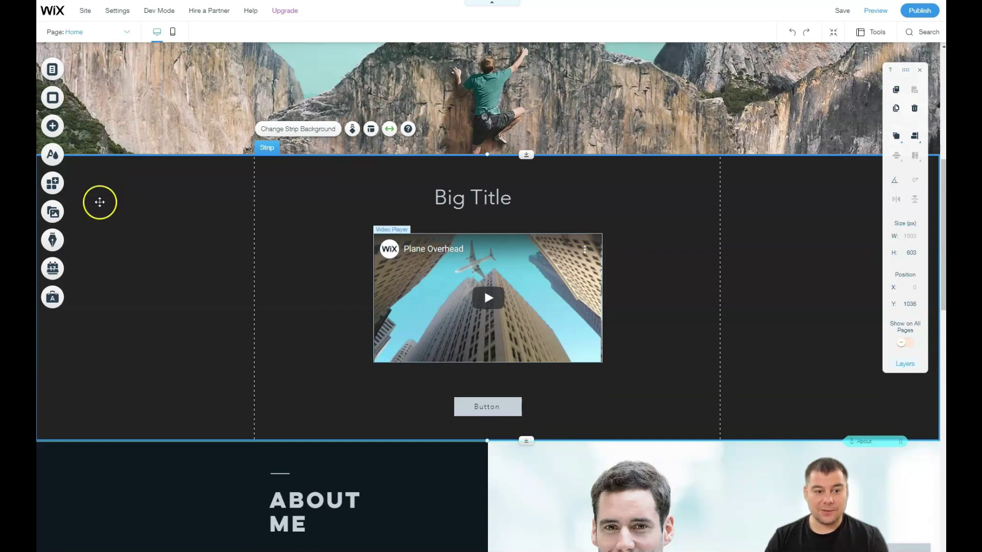
Set the new strip's background to a solid dark navy colour.
click(159, 209)
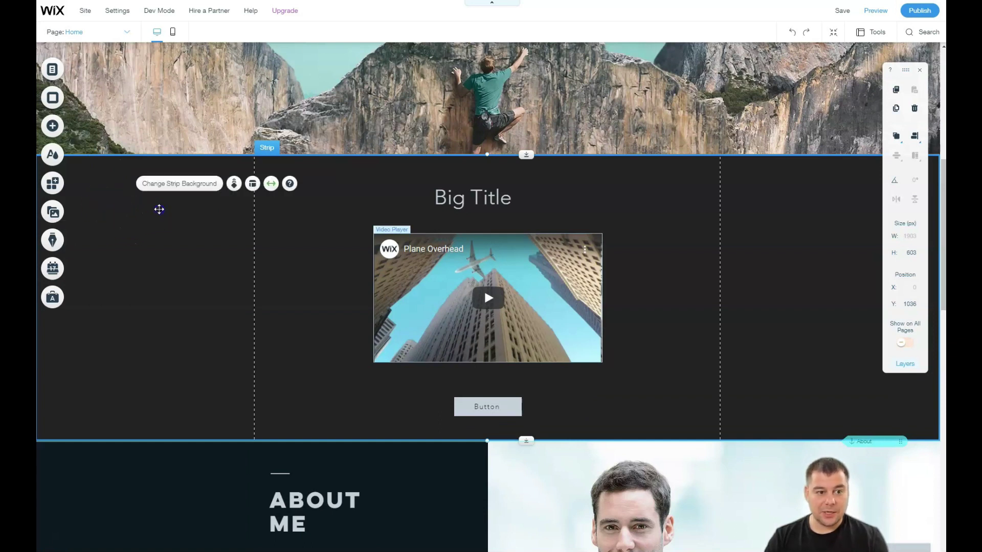
click(163, 185)
click(132, 217)
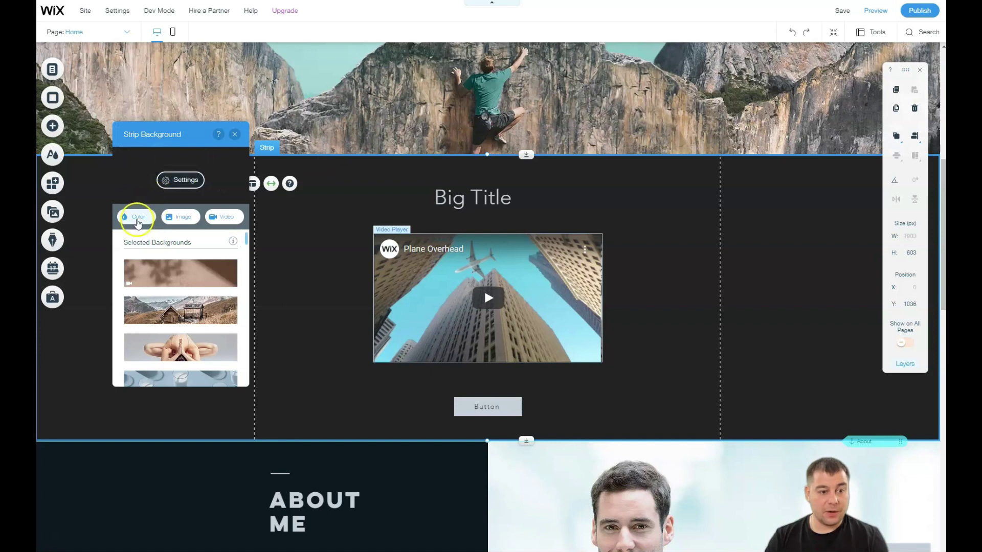
click(170, 275)
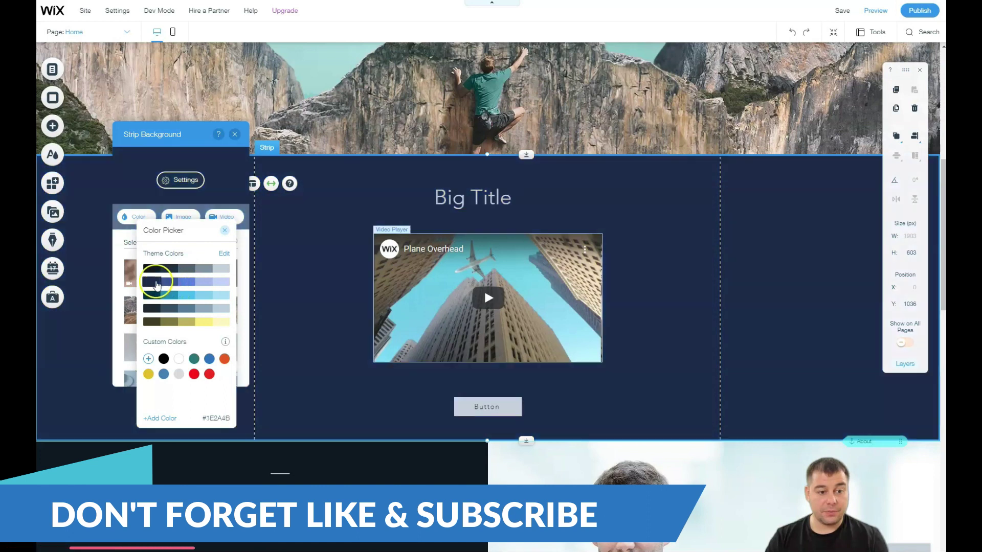
click(157, 285)
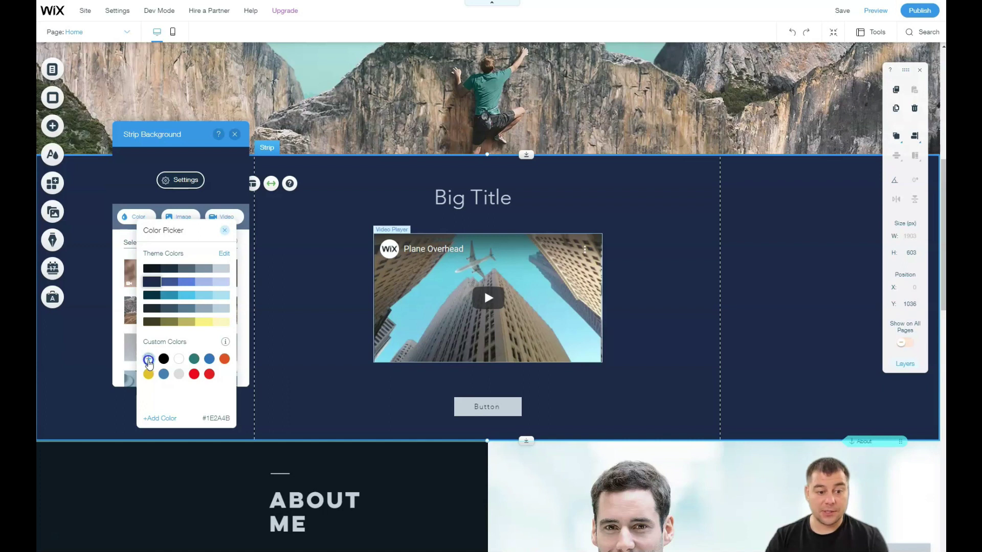
click(226, 233)
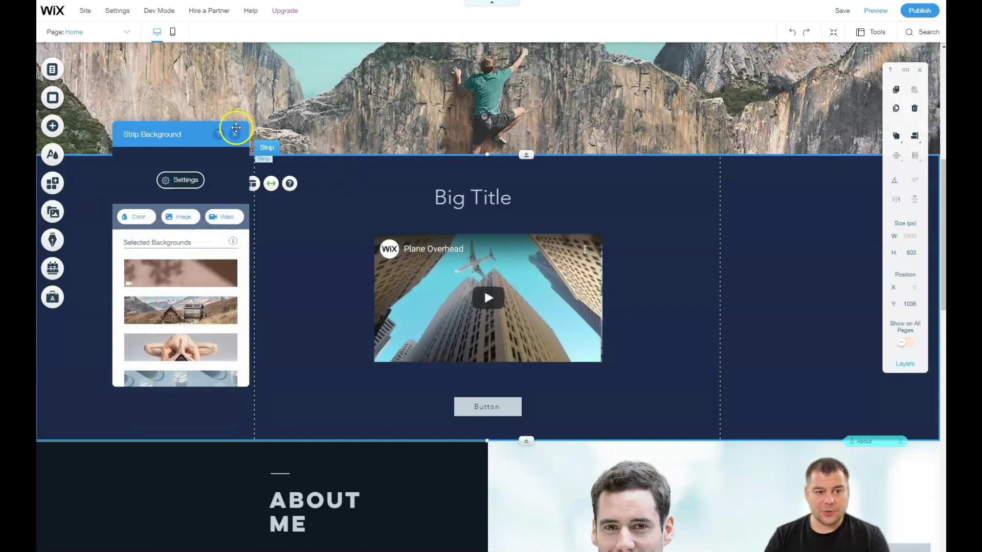
click(235, 133)
scroll(346, 265, down, 1)
scroll(347, 265, down, 3)
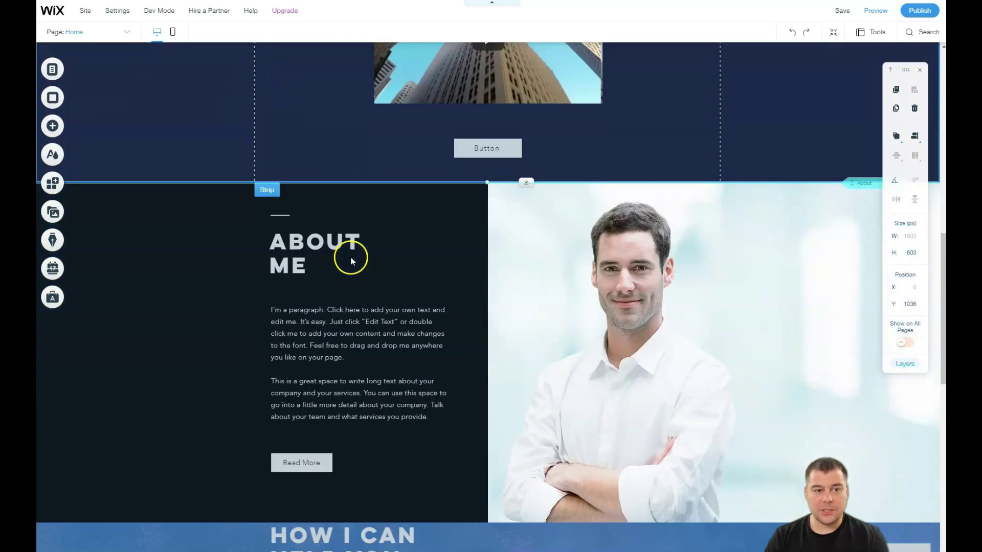
scroll(346, 265, up, 2)
scroll(350, 260, up, 3)
scroll(351, 260, up, 2)
scroll(353, 256, down, 3)
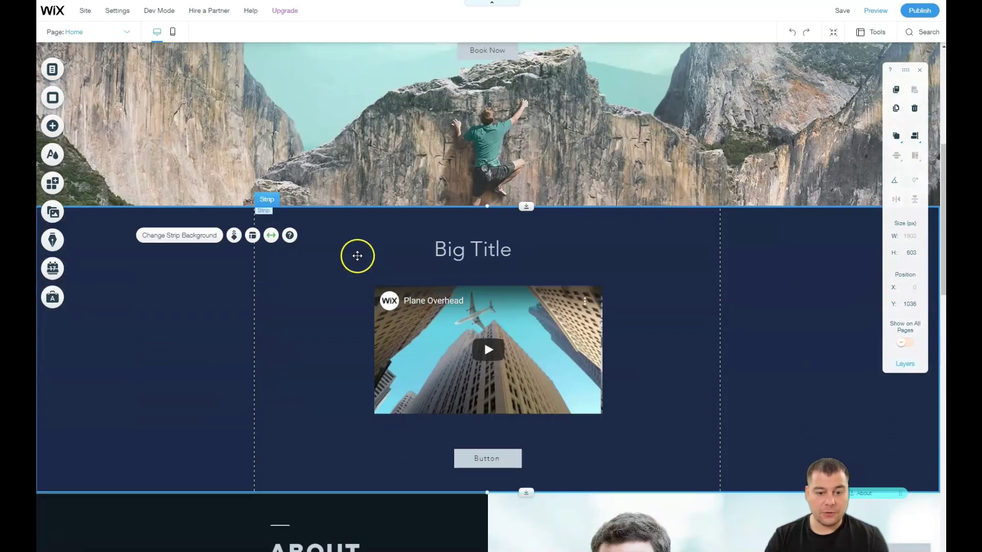
scroll(357, 256, down, 1)
scroll(362, 262, down, 2)
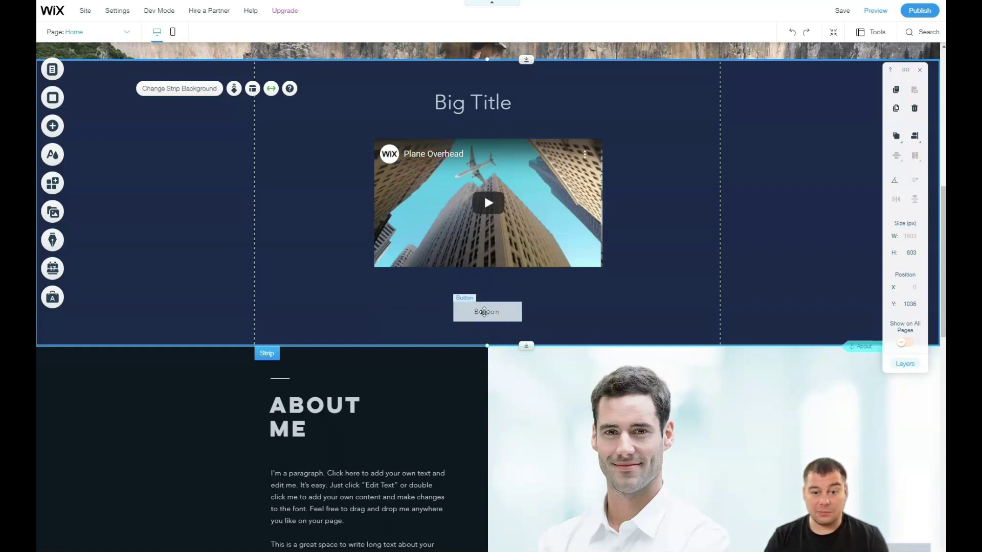
Widen the strip's button to 480 px to match the video and open its link options.
click(486, 311)
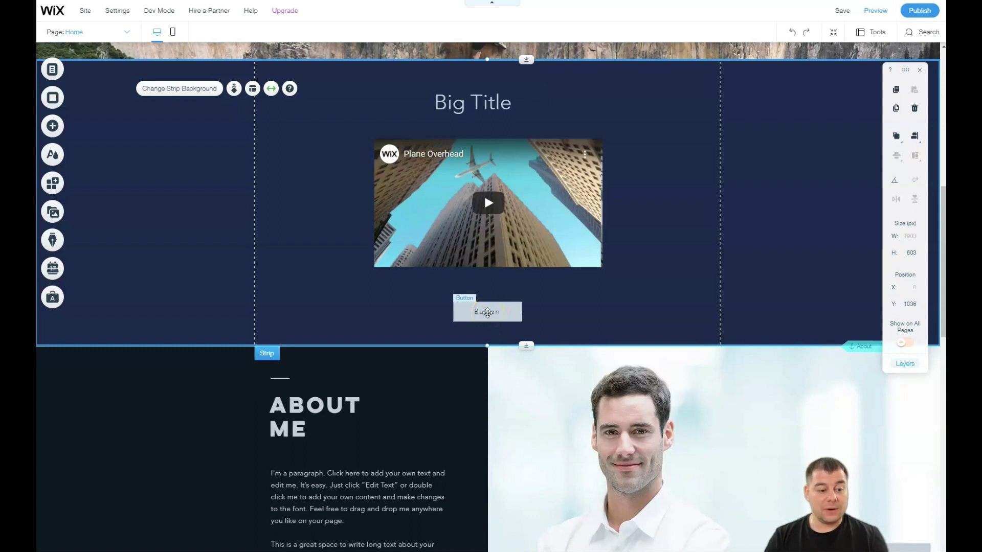
click(486, 311)
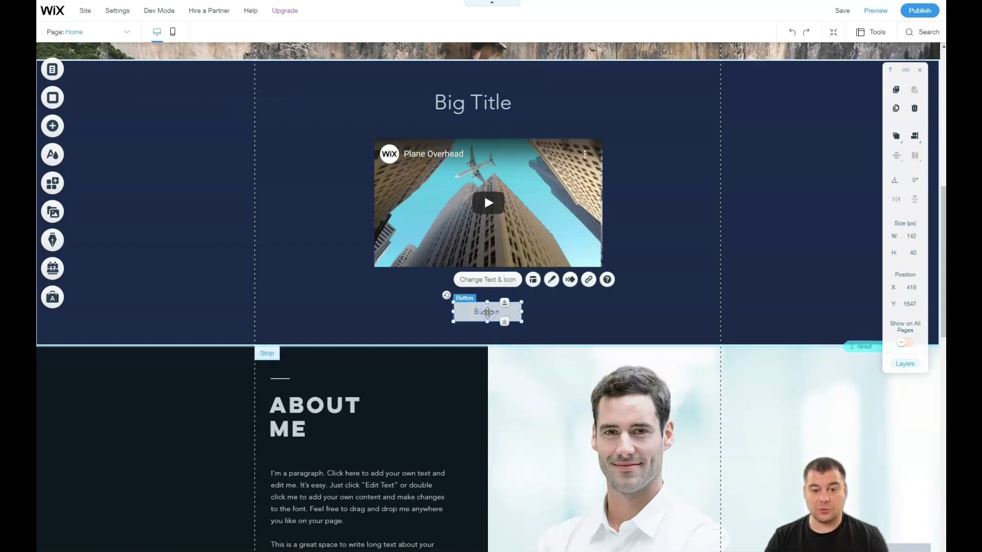
drag(453, 311, 375, 311)
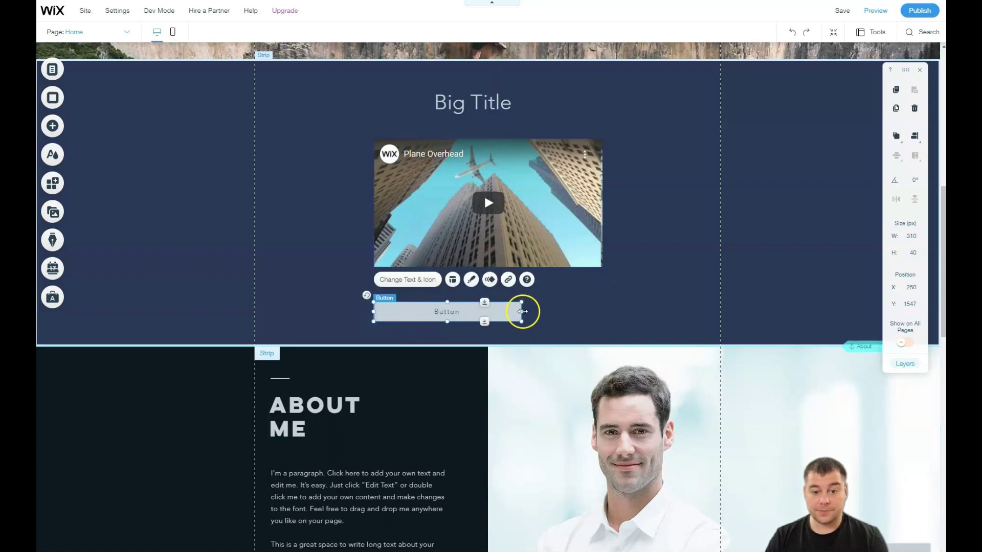
drag(520, 312, 604, 311)
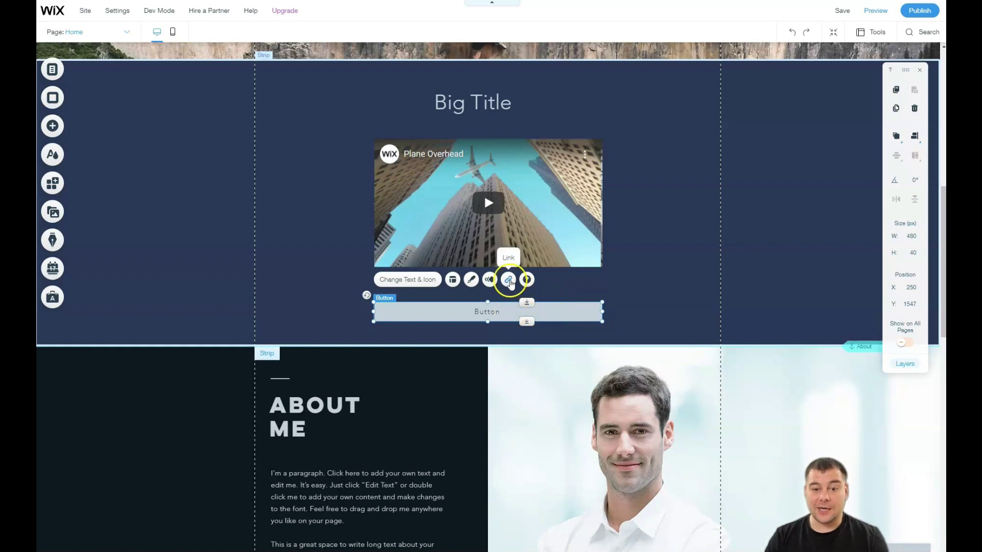
click(511, 281)
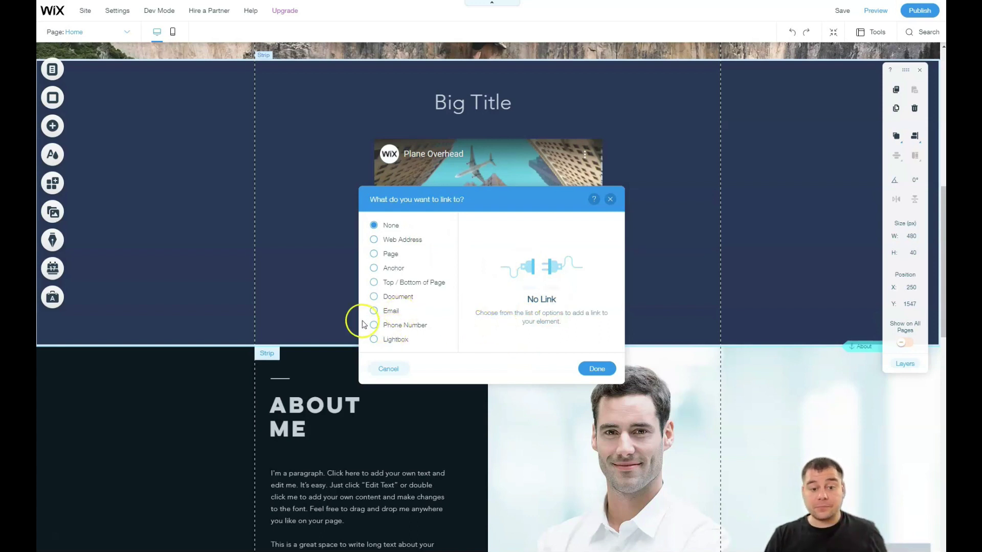
Choose Email as the button's link target, then close the link dialog without saving a link.
click(374, 311)
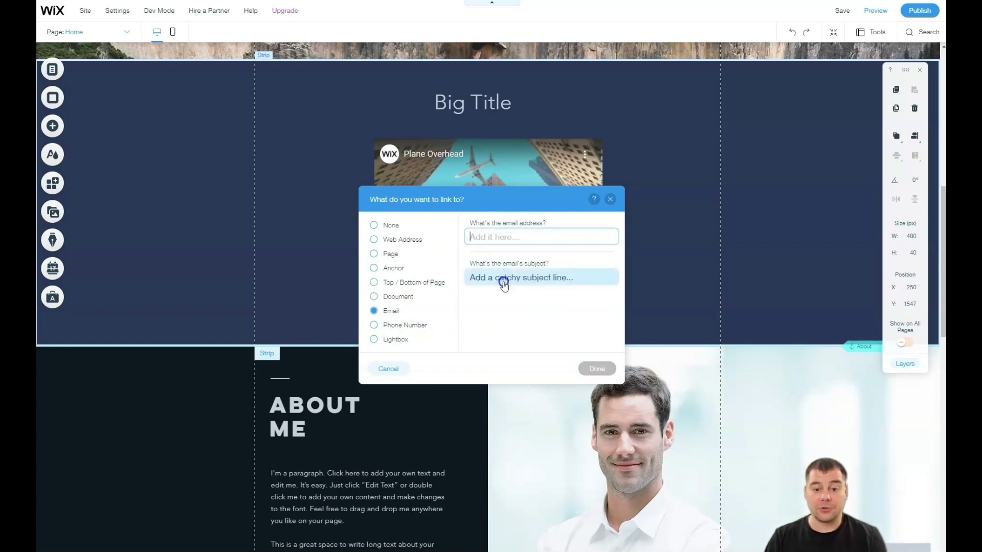
click(541, 249)
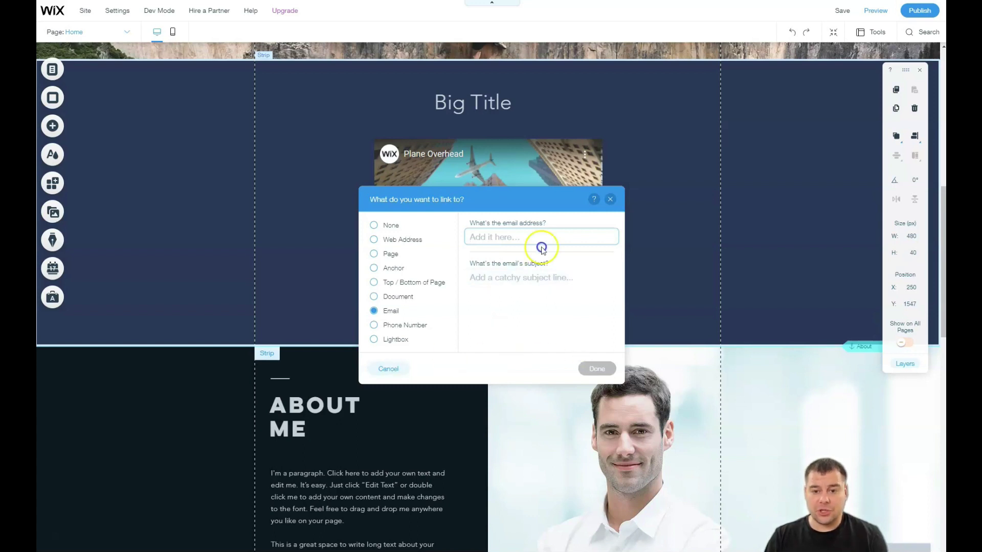
click(609, 199)
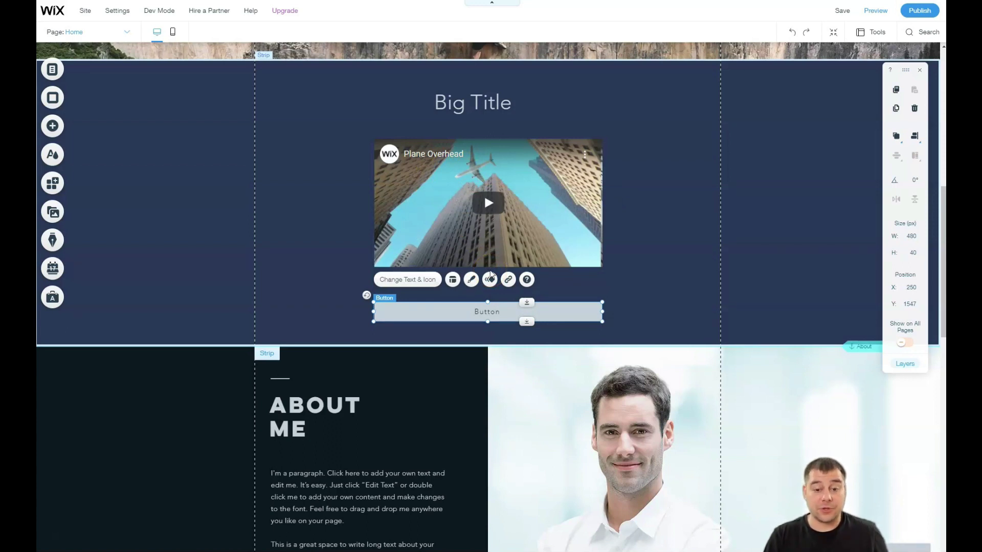
scroll(507, 202, up, 3)
scroll(507, 202, up, 4)
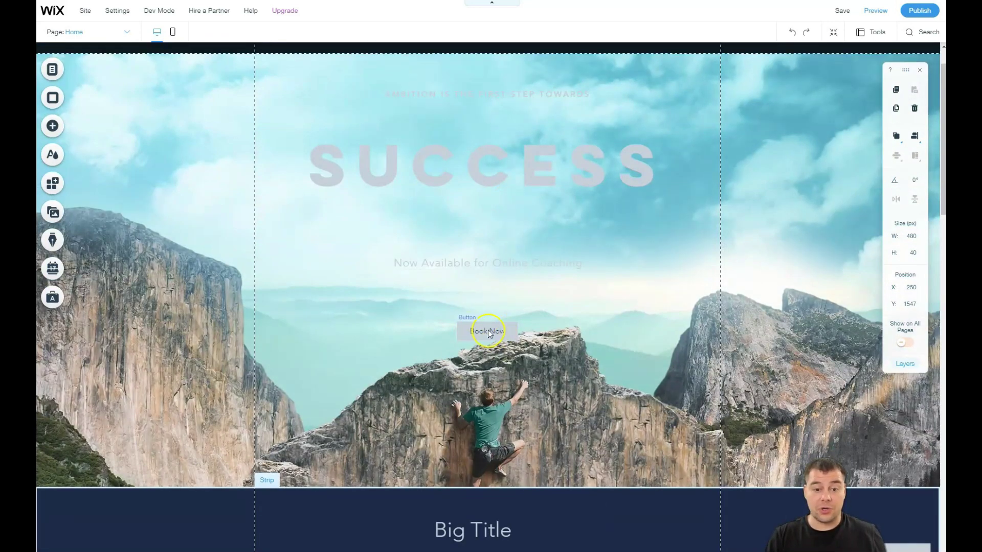
scroll(488, 331, down, 2)
scroll(527, 329, down, 6)
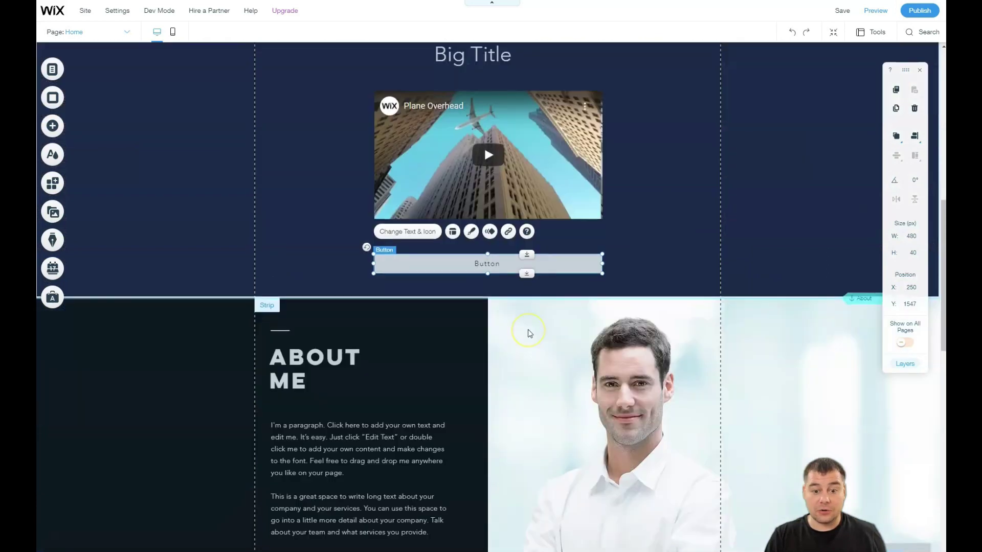
scroll(528, 329, down, 5)
scroll(528, 329, down, 3)
scroll(528, 328, down, 2)
scroll(528, 326, down, 2)
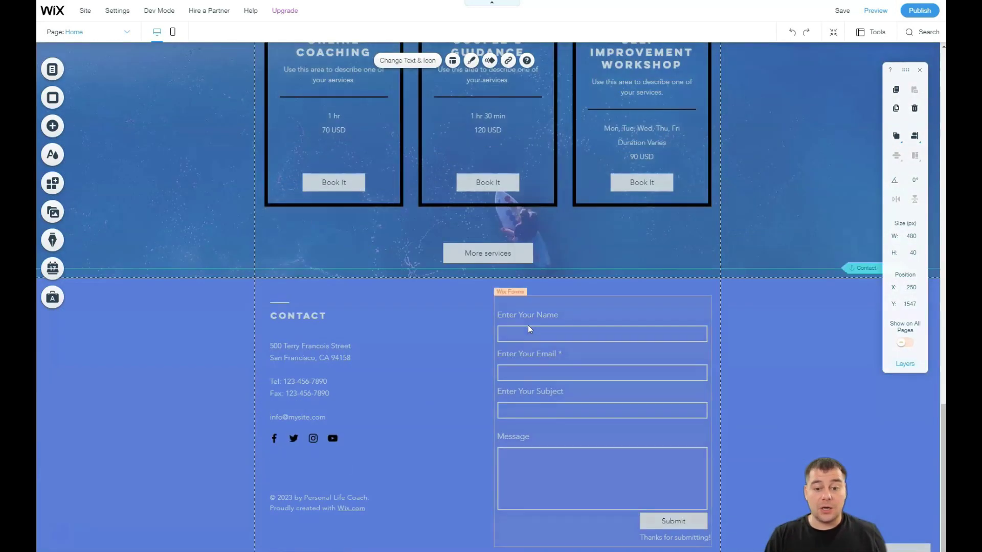
Review the homepage down to Contact and back, then close the floating size-and-position toolbar.
click(890, 291)
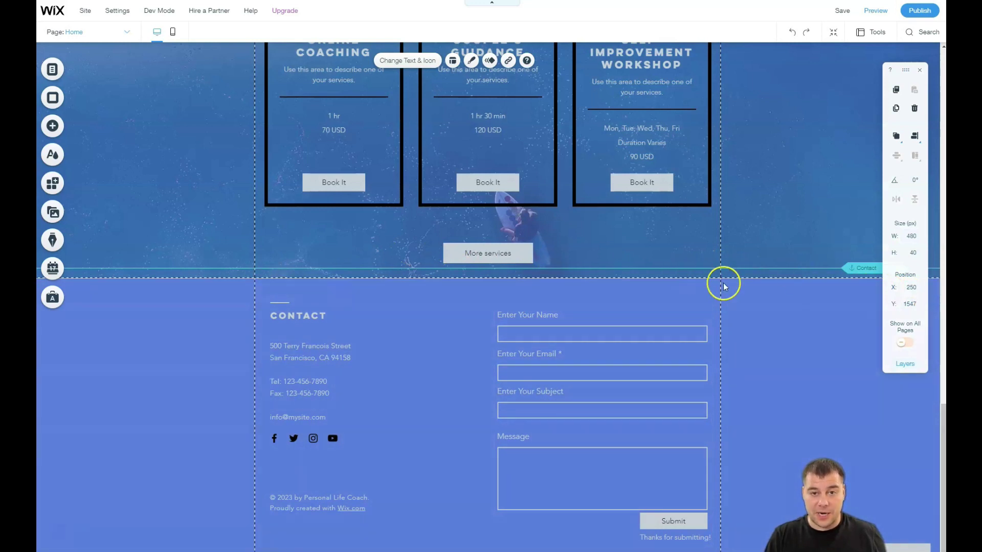
scroll(805, 285, up, 1)
scroll(804, 286, up, 2)
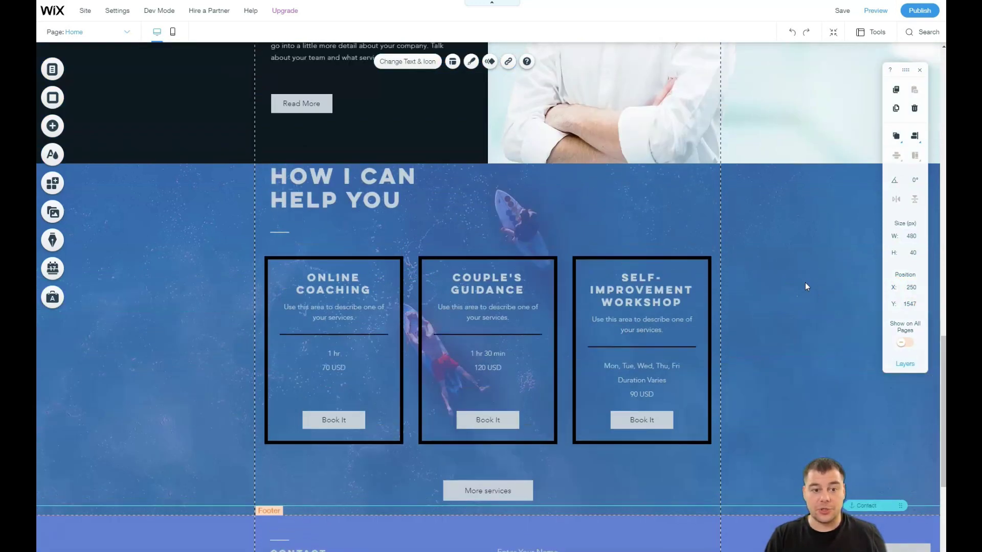
scroll(805, 286, up, 2)
scroll(805, 286, up, 1)
scroll(805, 287, up, 2)
scroll(805, 286, up, 2)
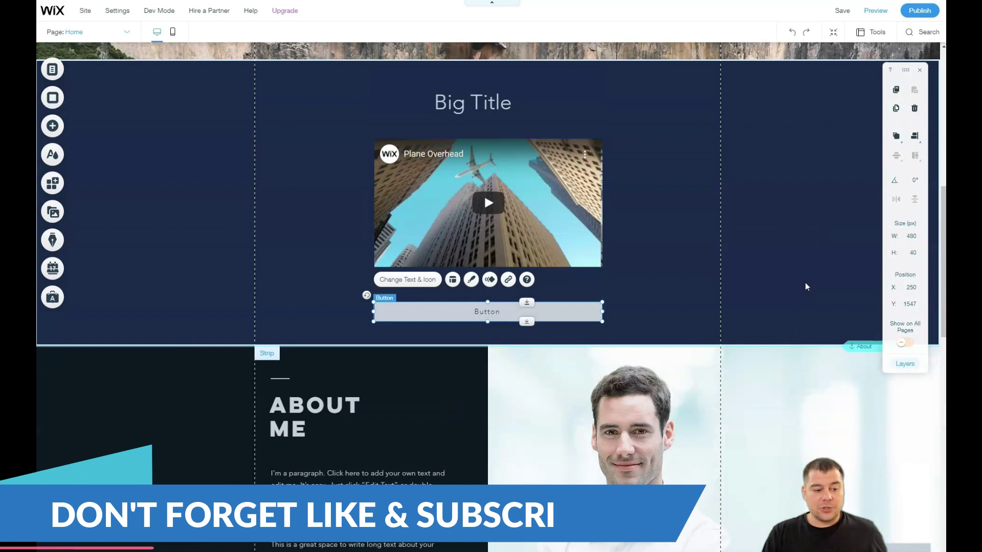
scroll(805, 286, up, 1)
scroll(804, 286, up, 2)
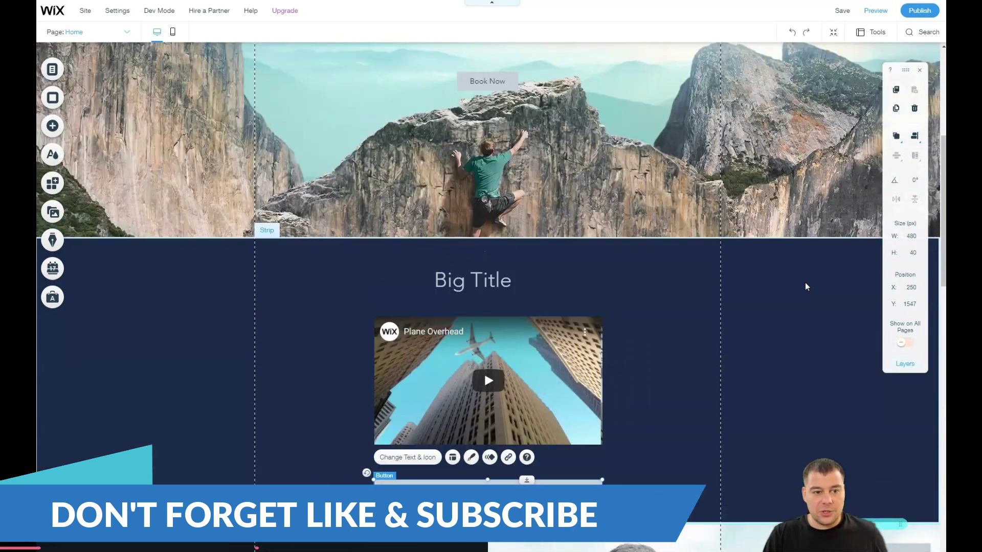
scroll(804, 287, up, 1)
scroll(804, 286, up, 2)
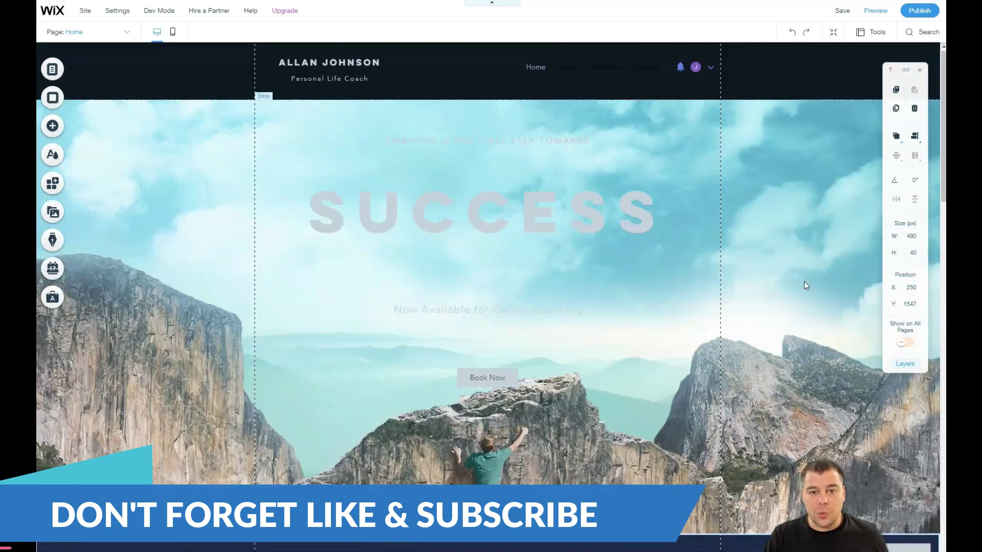
scroll(803, 281, up, 1)
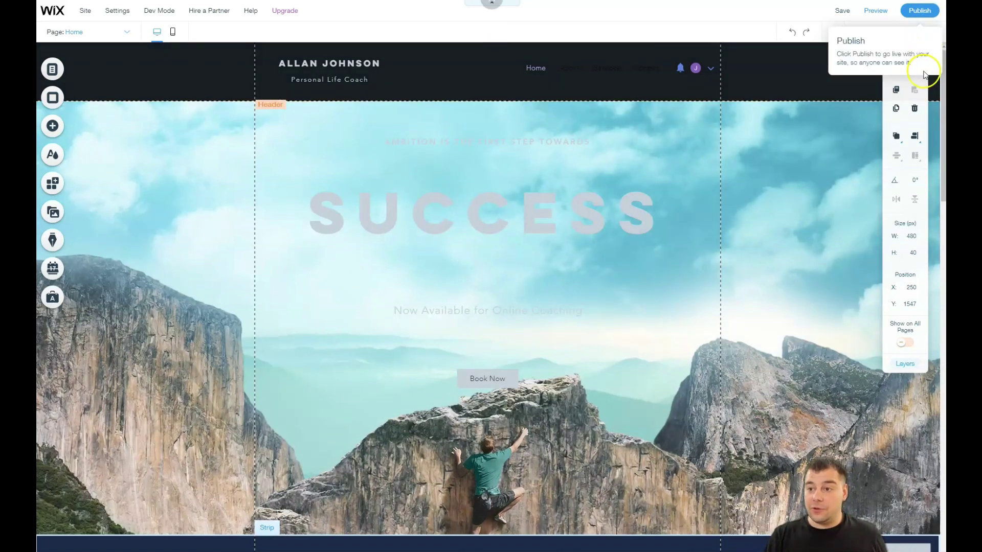
click(921, 71)
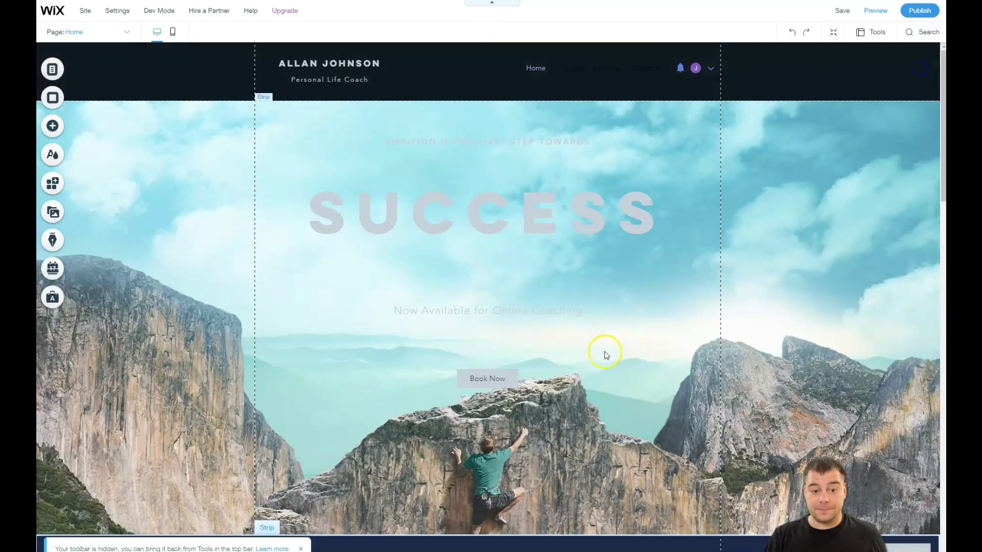
click(52, 184)
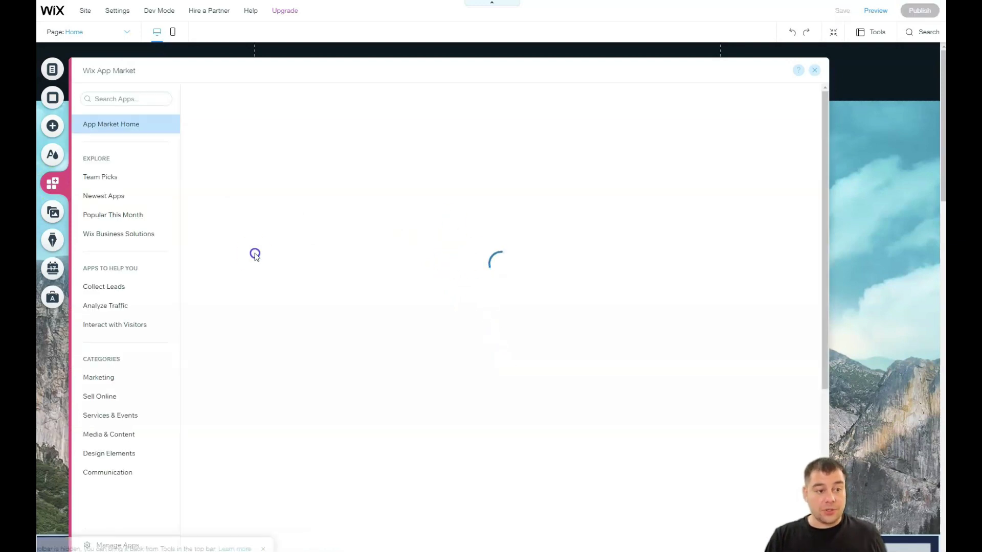
click(100, 377)
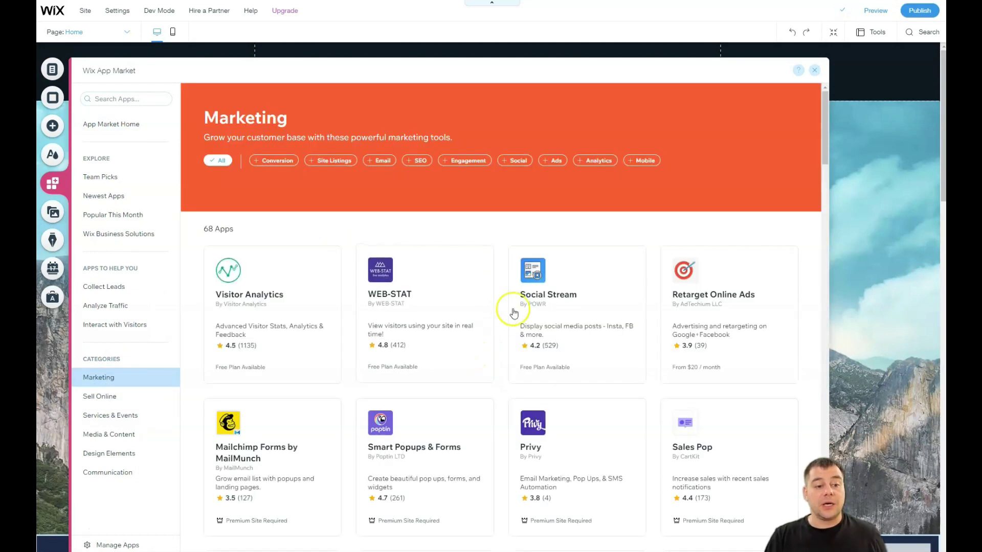
scroll(511, 307, down, 2)
scroll(409, 292, down, 1)
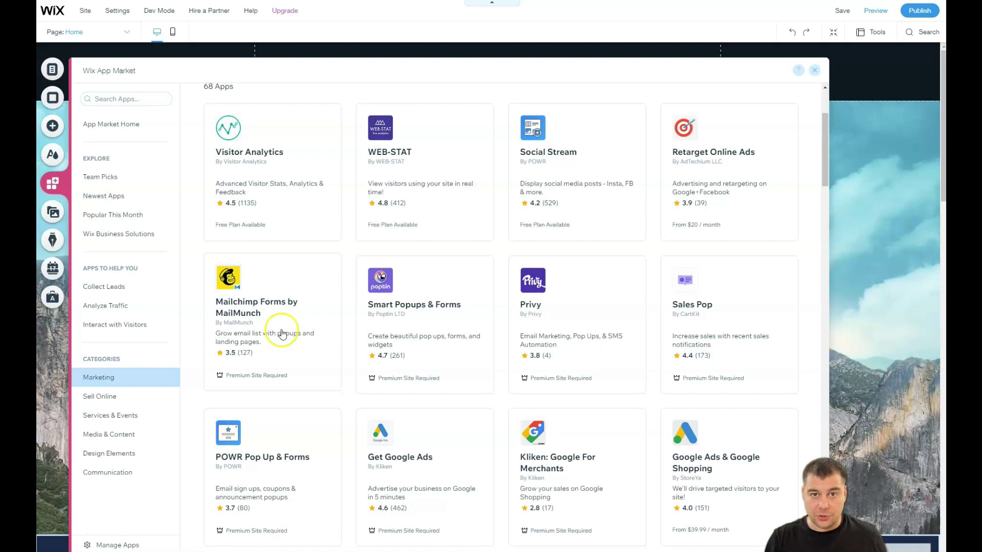
click(328, 331)
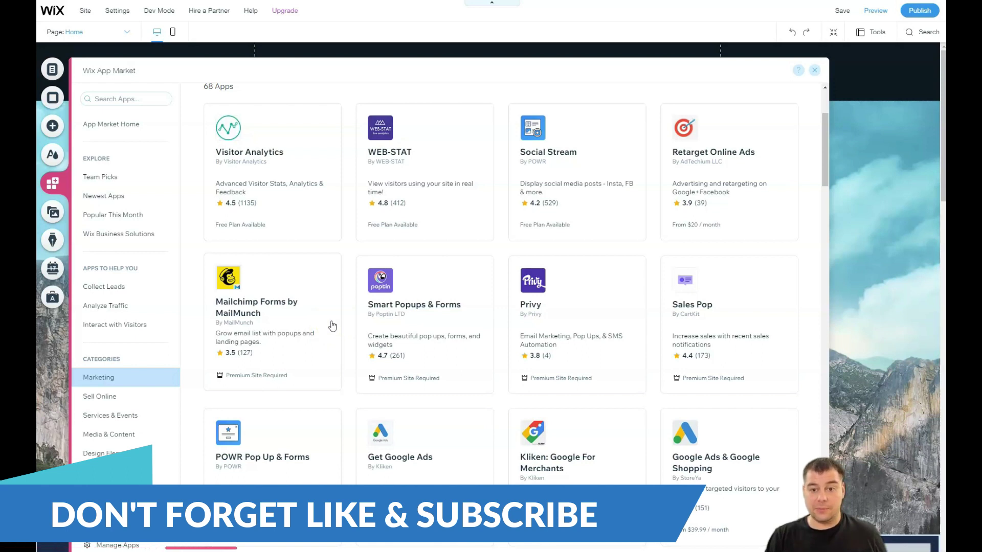
scroll(332, 326, down, 4)
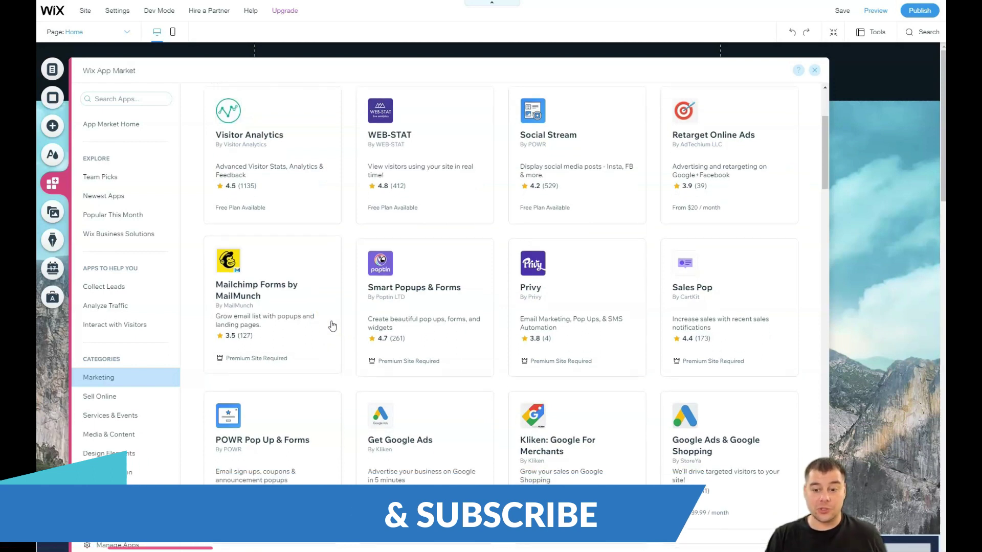
scroll(428, 325, down, 6)
scroll(430, 329, down, 3)
scroll(432, 328, down, 2)
scroll(431, 328, down, 3)
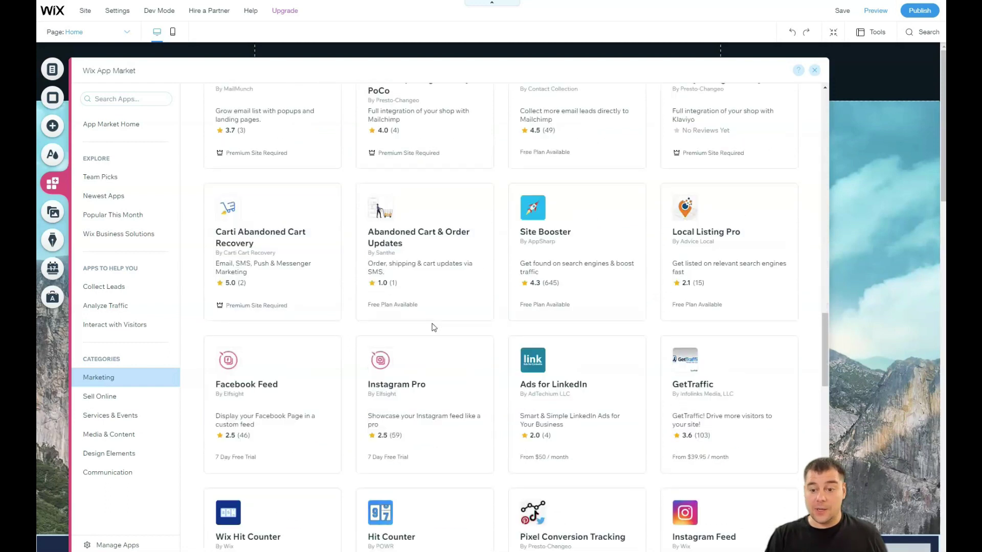
scroll(432, 328, down, 3)
scroll(433, 328, down, 1)
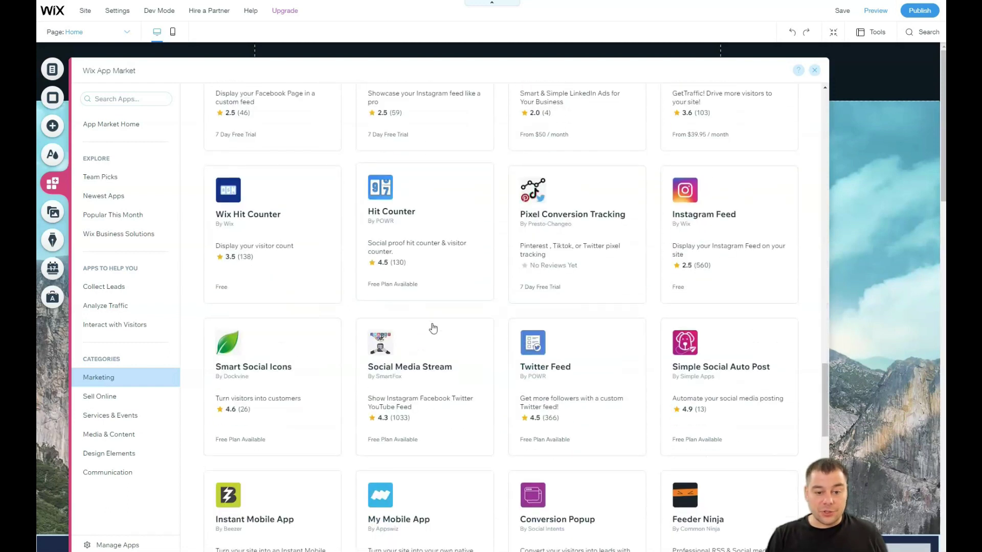
scroll(734, 231, down, 2)
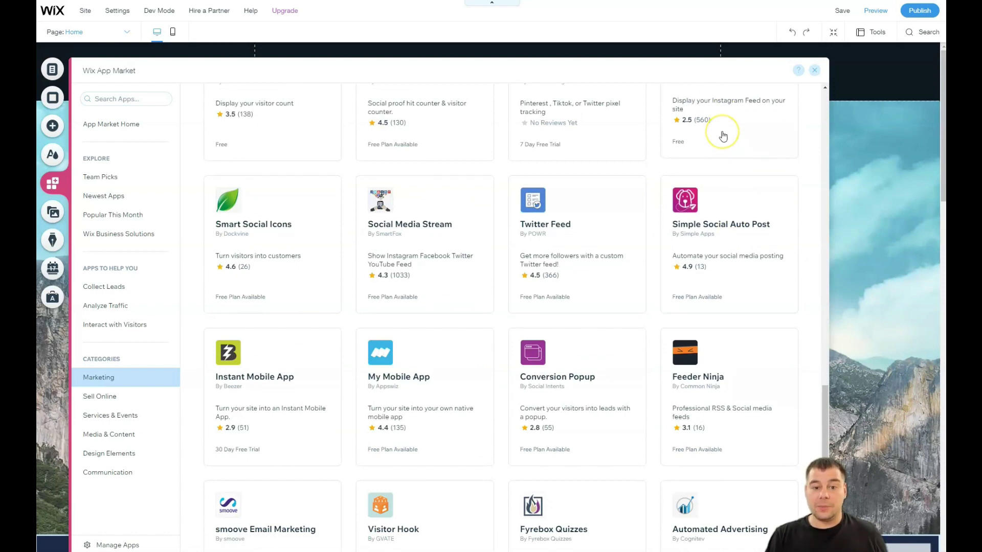
scroll(721, 140, up, 2)
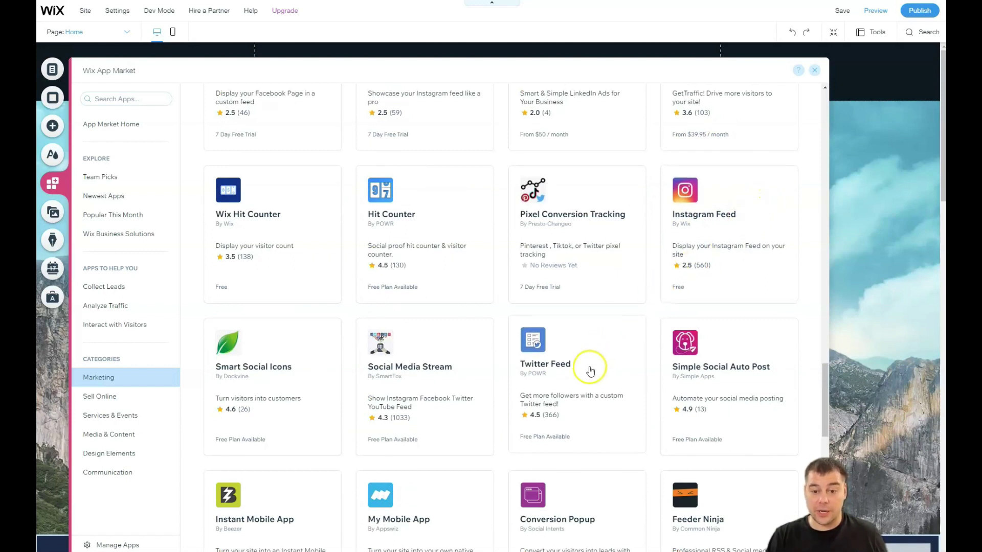
click(814, 70)
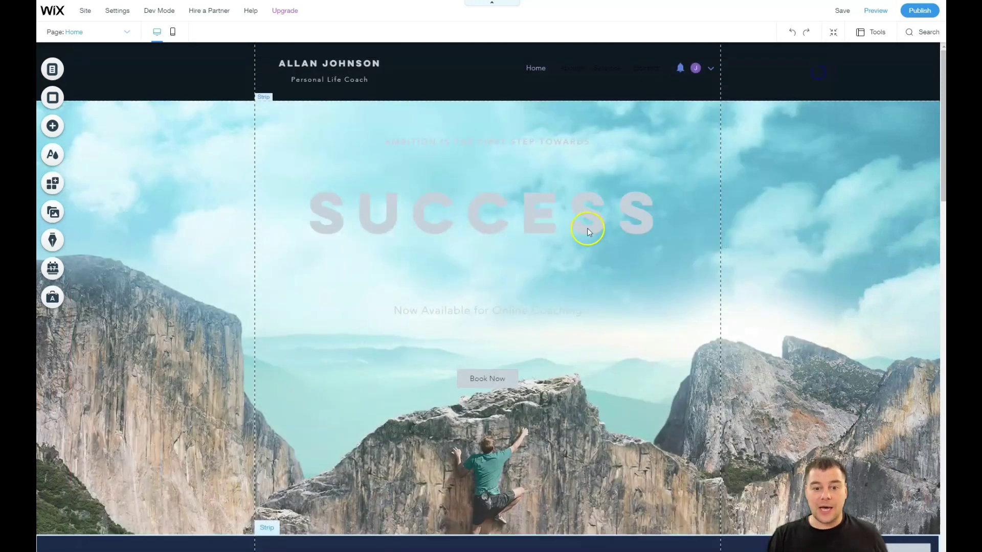
Change the SUCCESS heading's text color to the black swatch after trying white, then close the panels.
click(499, 218)
double_click(498, 218)
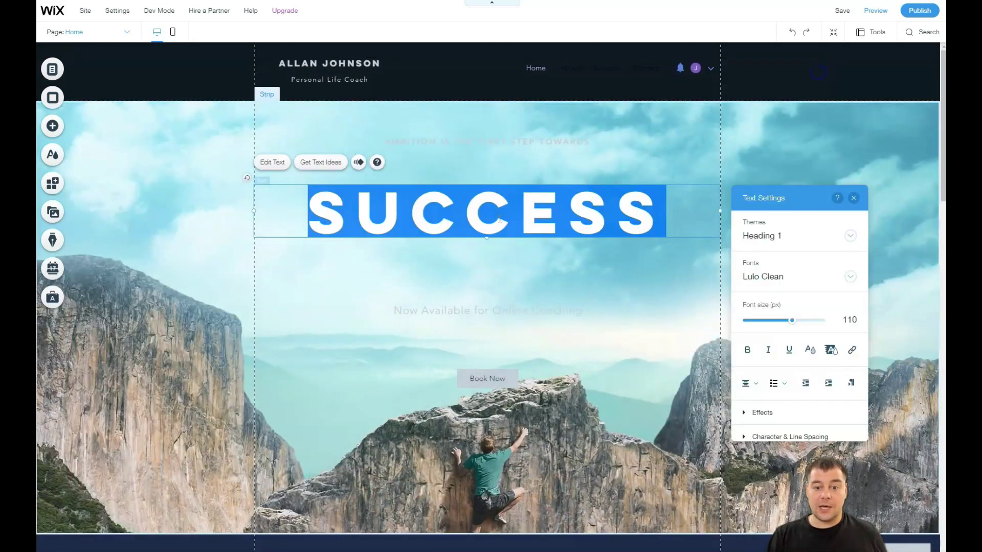
click(810, 350)
click(812, 359)
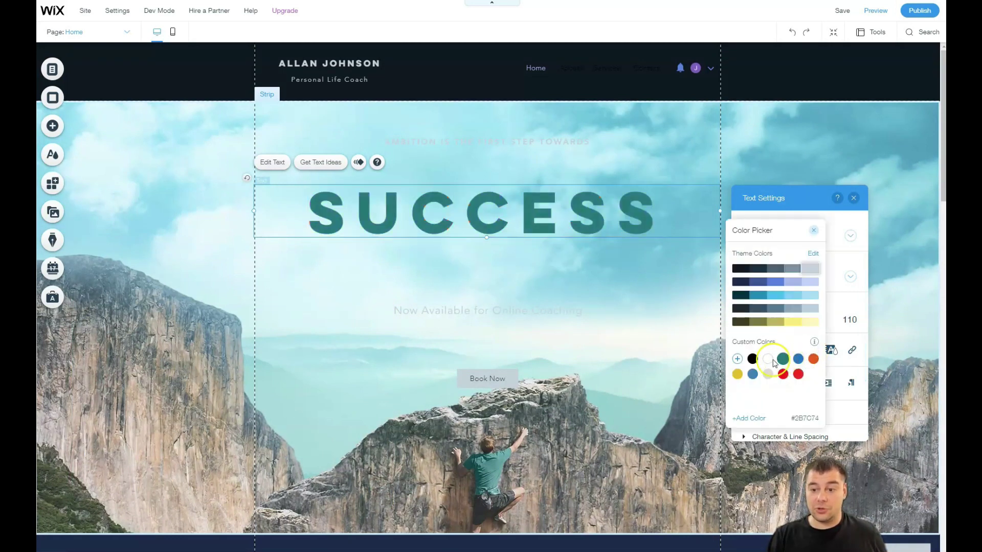
click(770, 363)
click(752, 358)
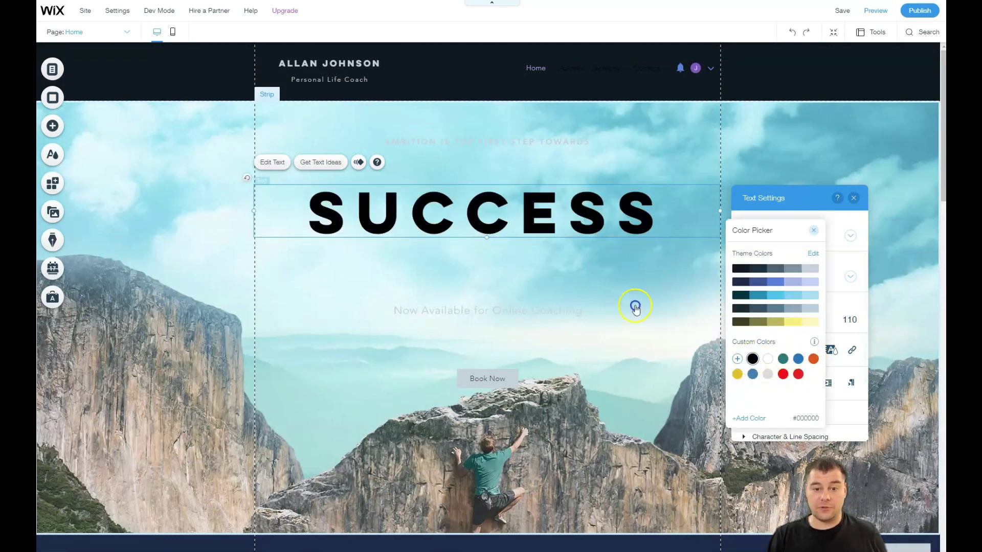
click(368, 329)
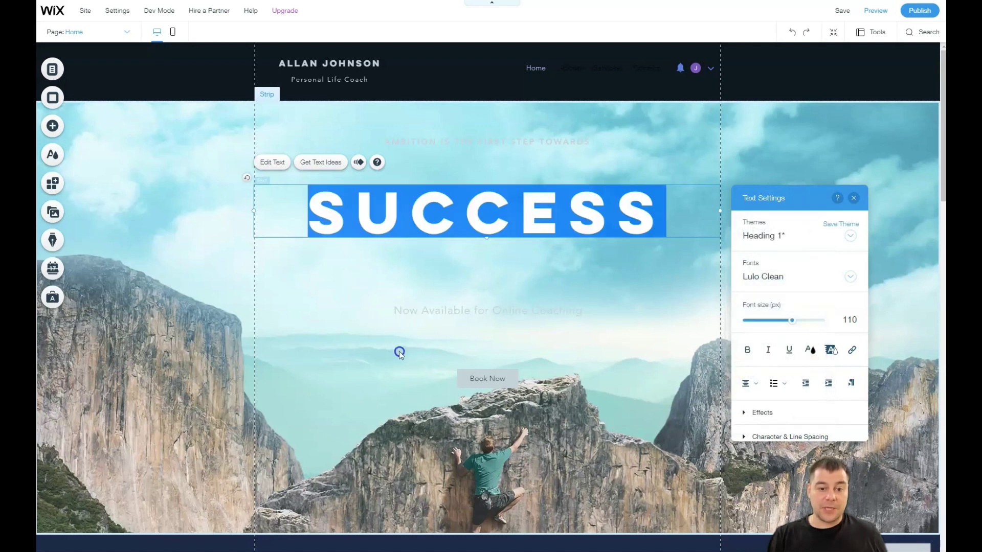
click(344, 385)
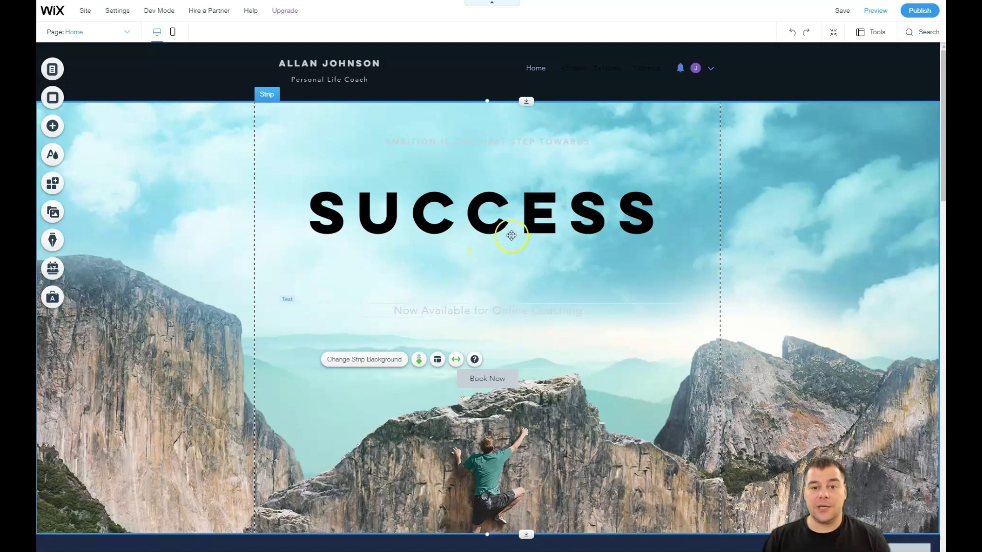
click(532, 239)
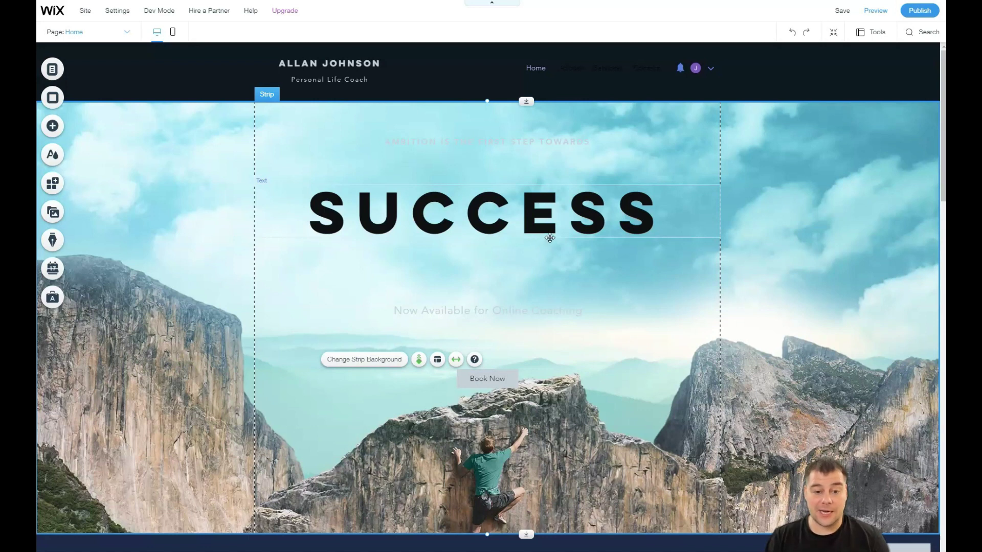
click(563, 245)
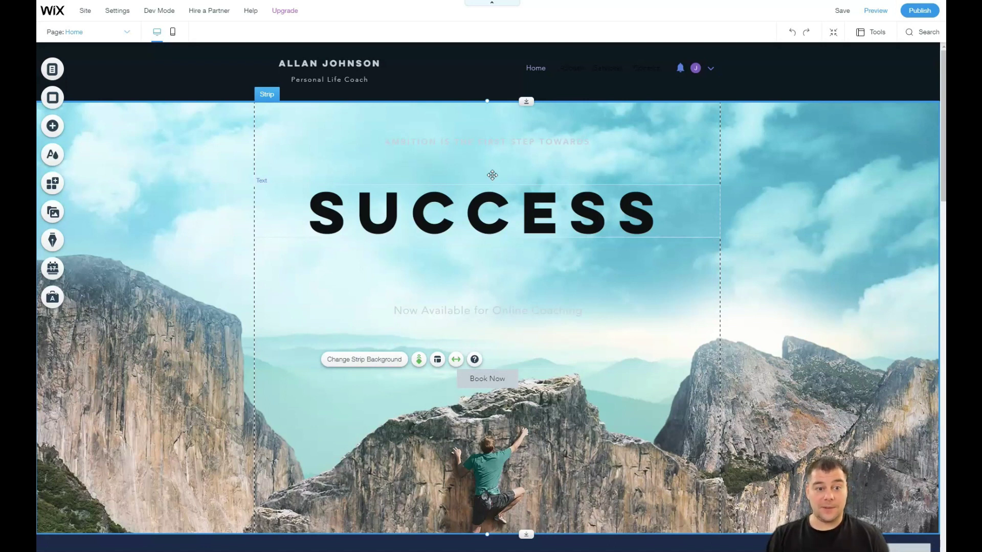
click(494, 167)
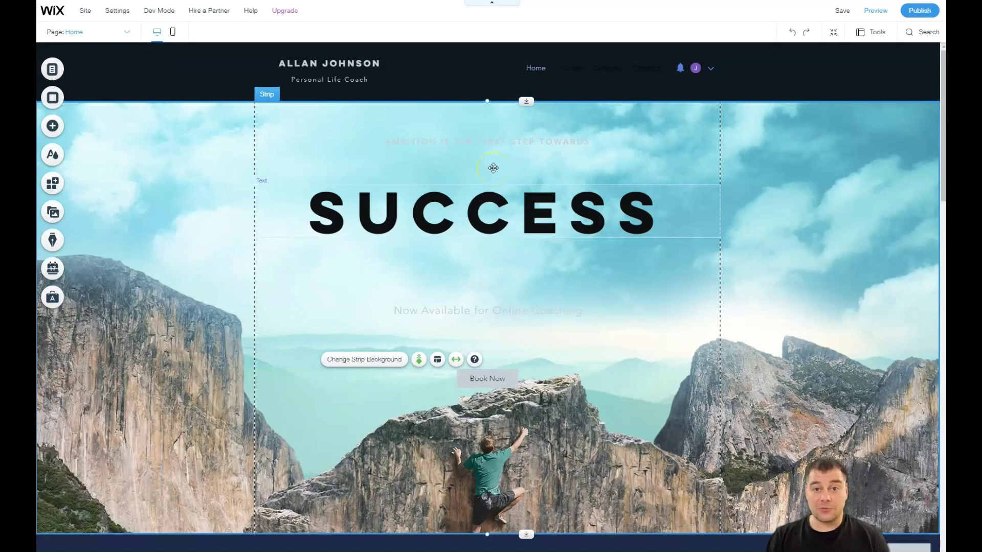